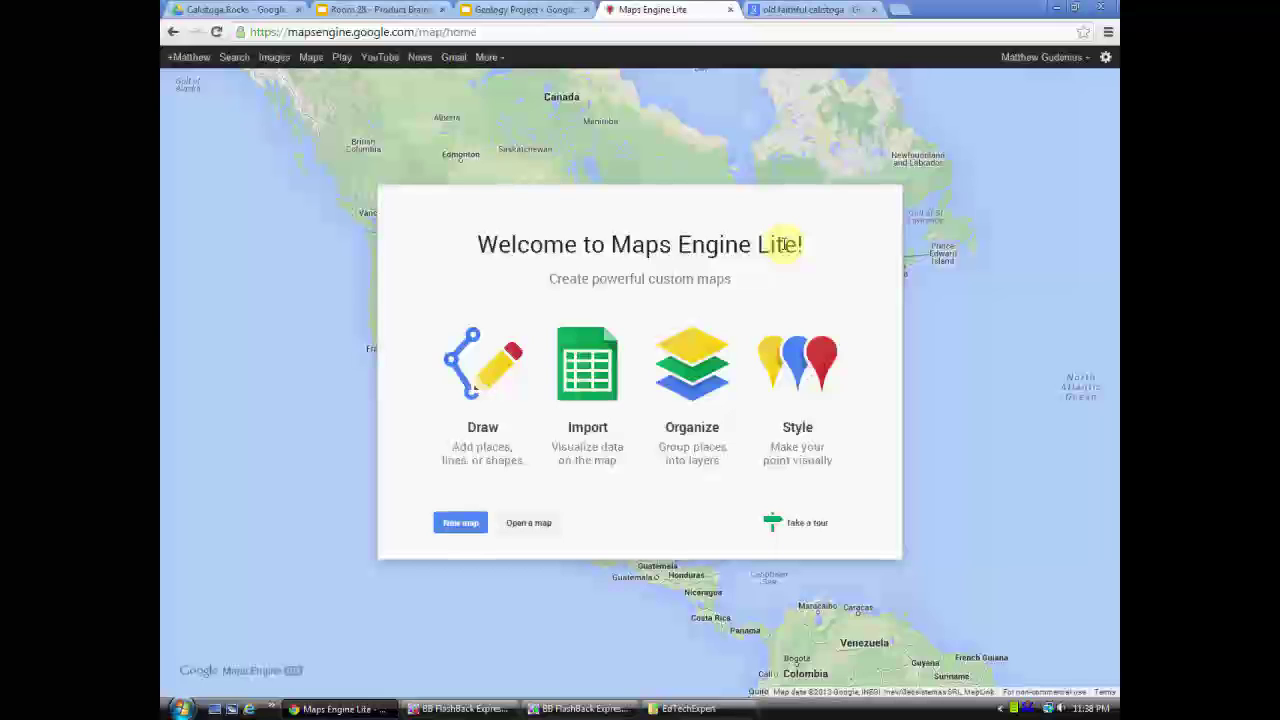
- Create a new blank map and switch its base map from Satellite to Terrain
{"action": "left_click", "coordinate": [460, 524]}
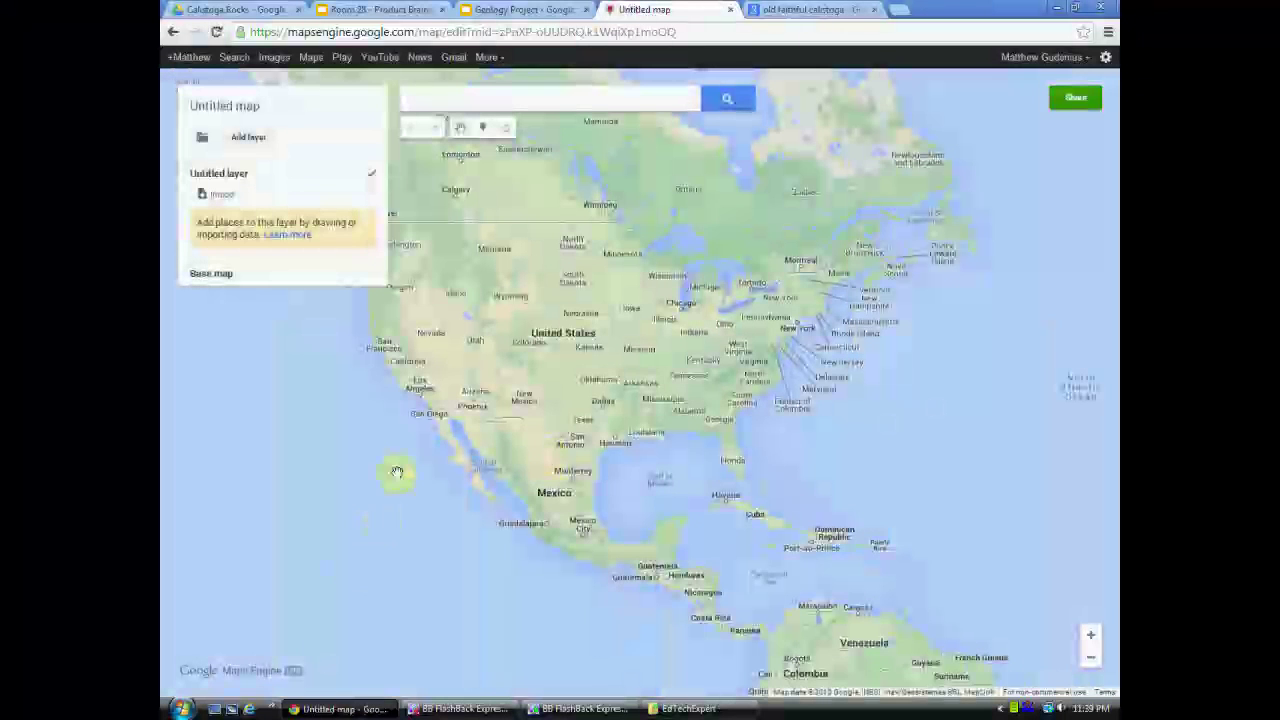
{"action": "left_click_drag", "start_coordinate": [380, 471], "coordinate": [474, 494]}
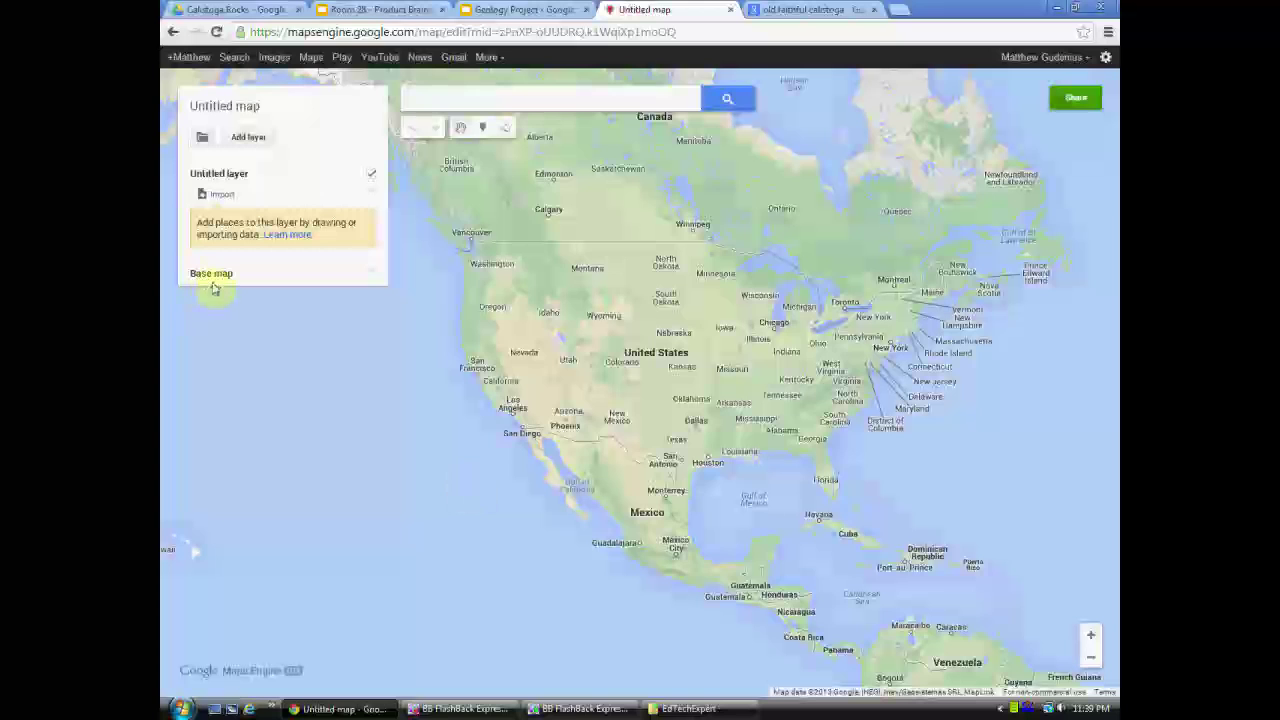
{"action": "left_click", "coordinate": [370, 273]}
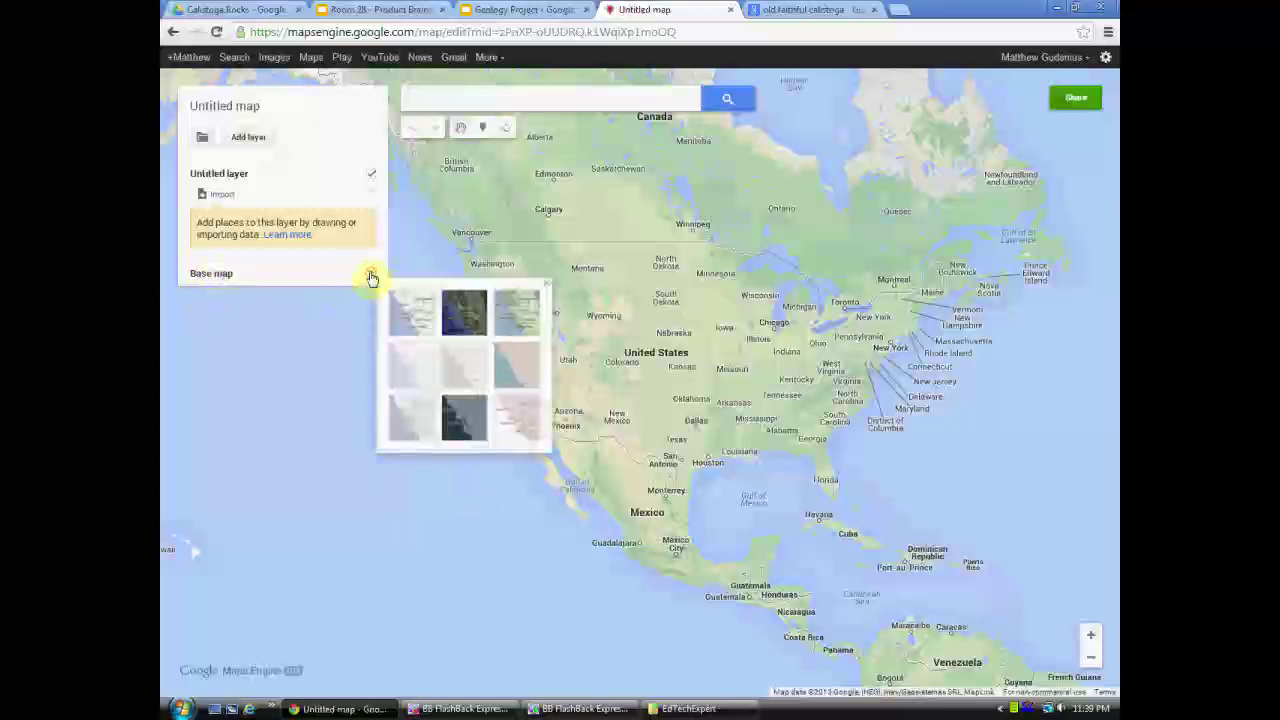
{"action": "left_click", "coordinate": [463, 318]}
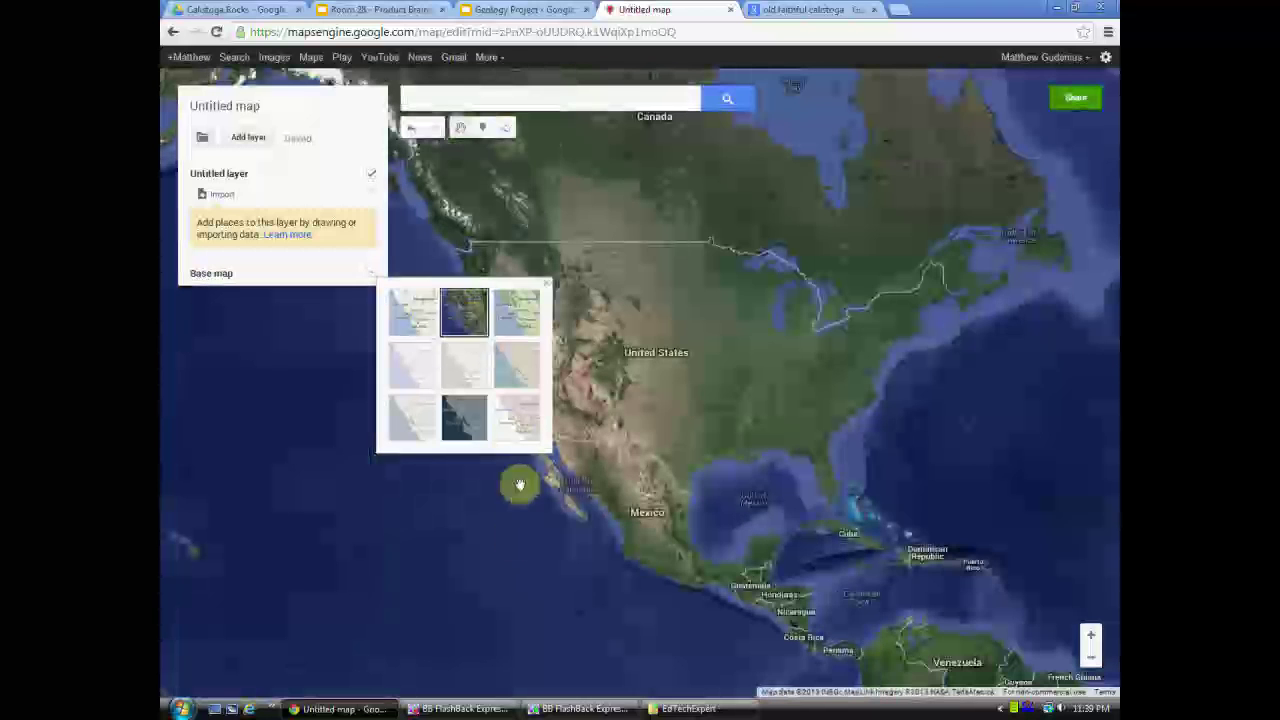
{"action": "left_click", "coordinate": [504, 583]}
{"action": "left_click_drag", "start_coordinate": [638, 575], "coordinate": [591, 554]}
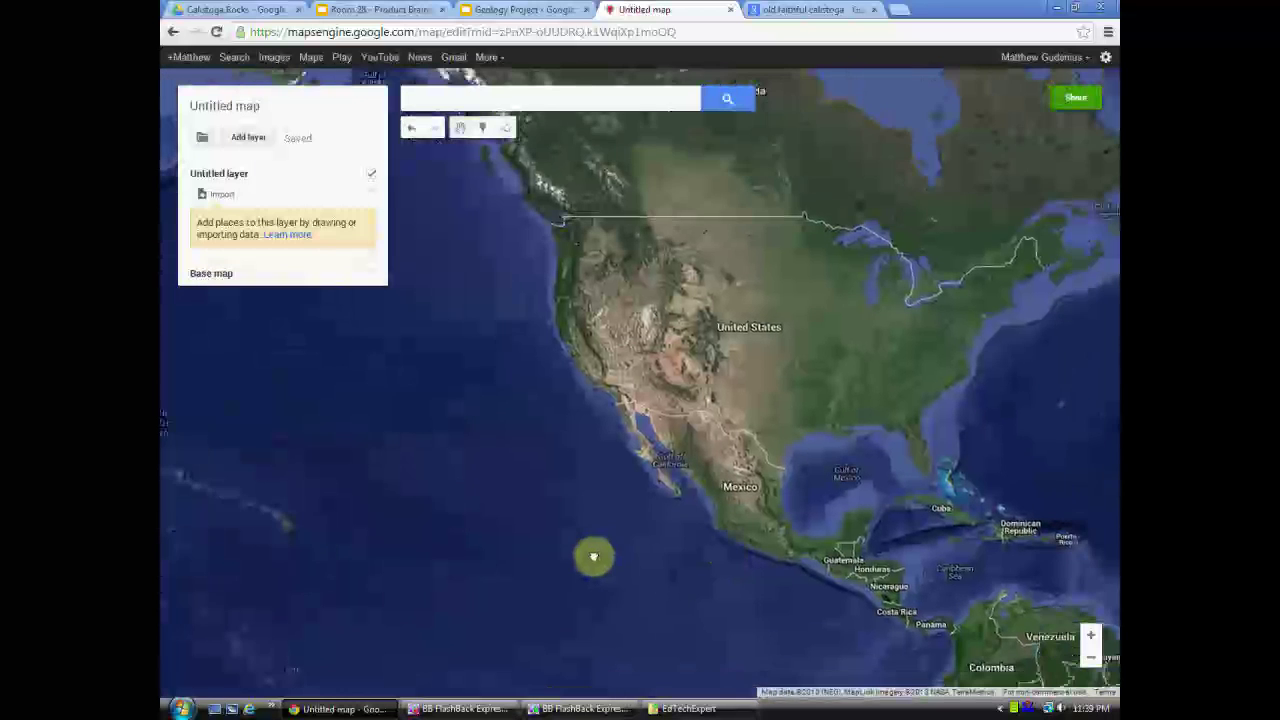
{"action": "left_click", "coordinate": [373, 277]}
{"action": "left_click", "coordinate": [520, 320]}
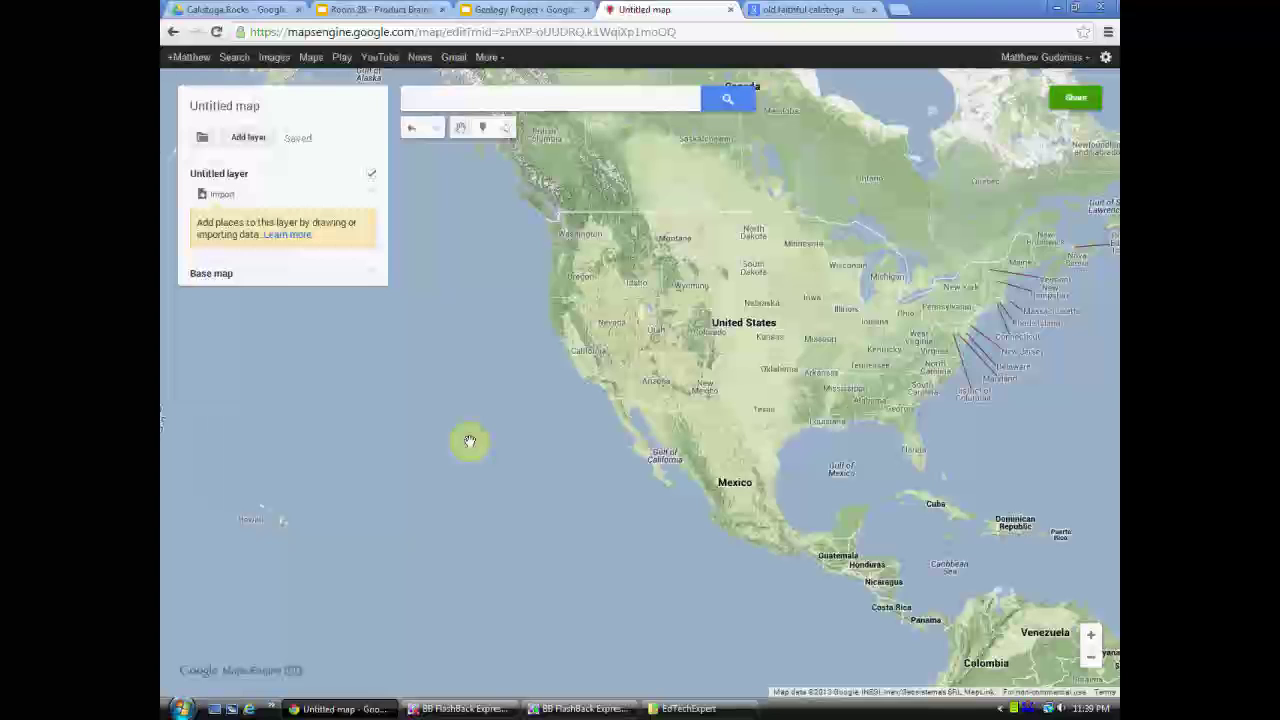
- Replace the 'Untitled map' title with 'Calistoga Geo-Tour' and save it
{"action": "left_click", "coordinate": [235, 107]}
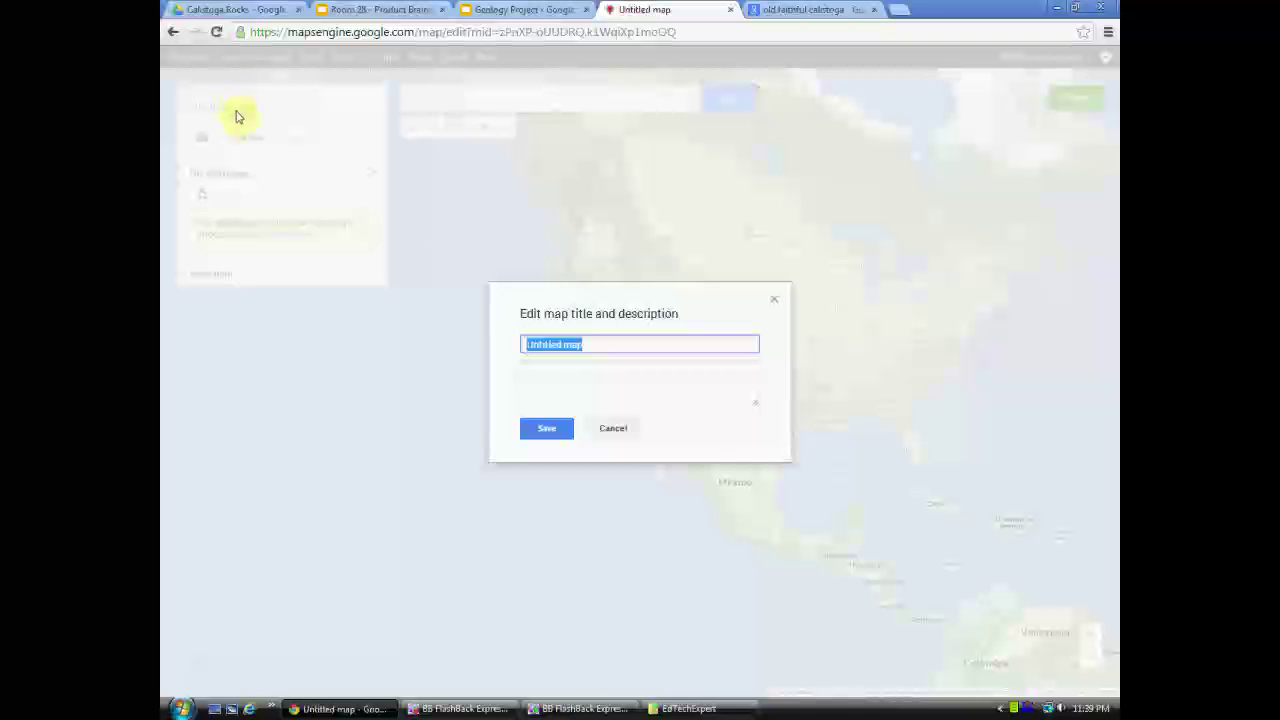
{"action": "left_click", "coordinate": [599, 343]}
{"action": "left_click_drag", "start_coordinate": [606, 343], "coordinate": [517, 340]}
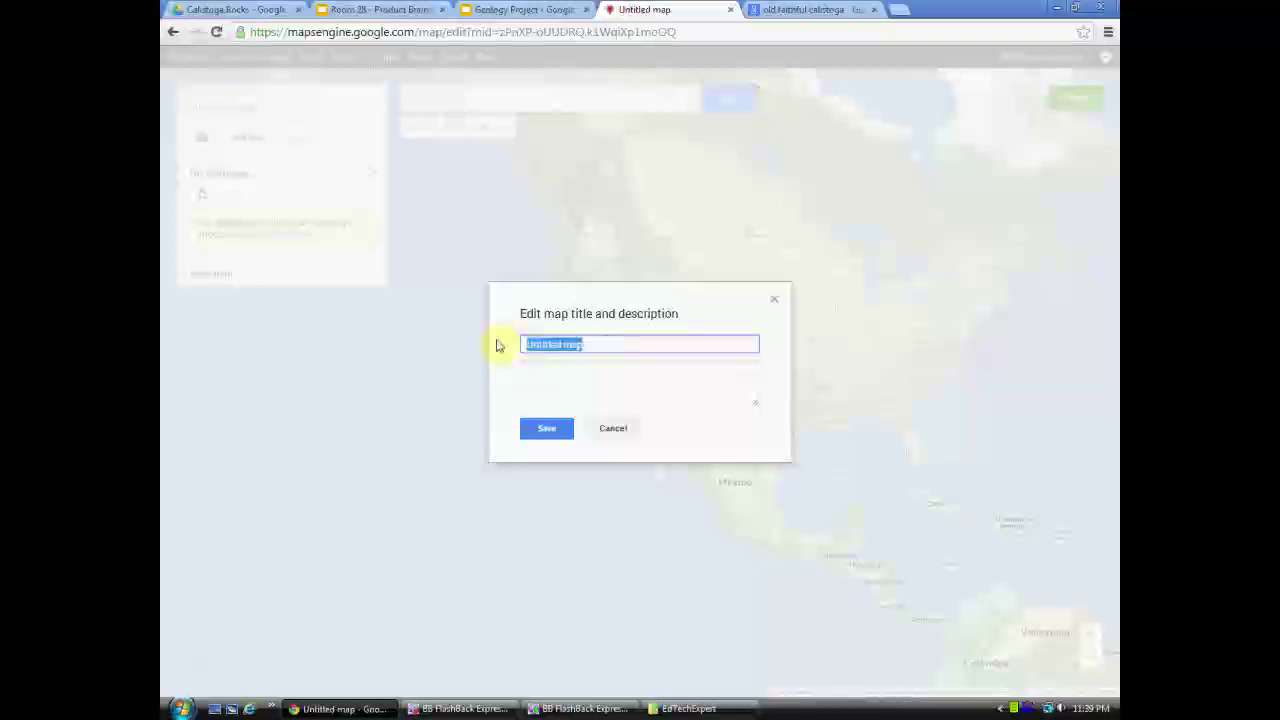
{"action": "type", "text": "Calistoga Geo-Tour"}
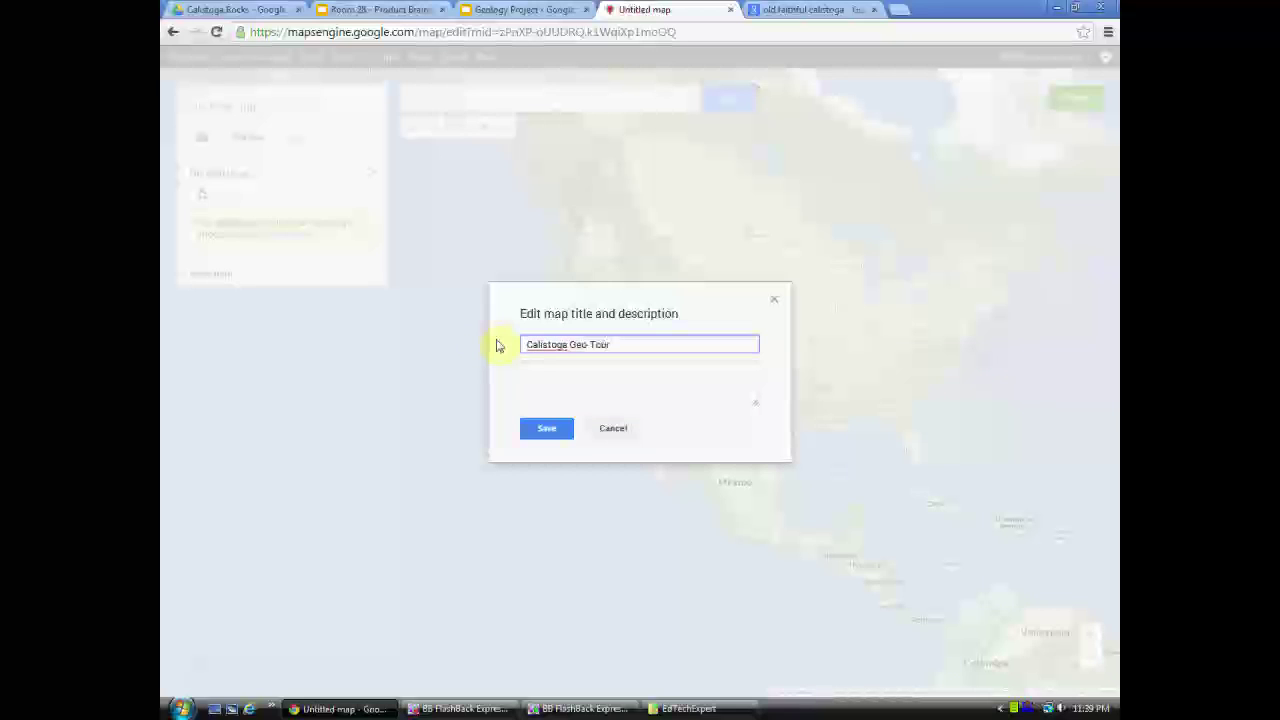
{"action": "left_click", "coordinate": [620, 391]}
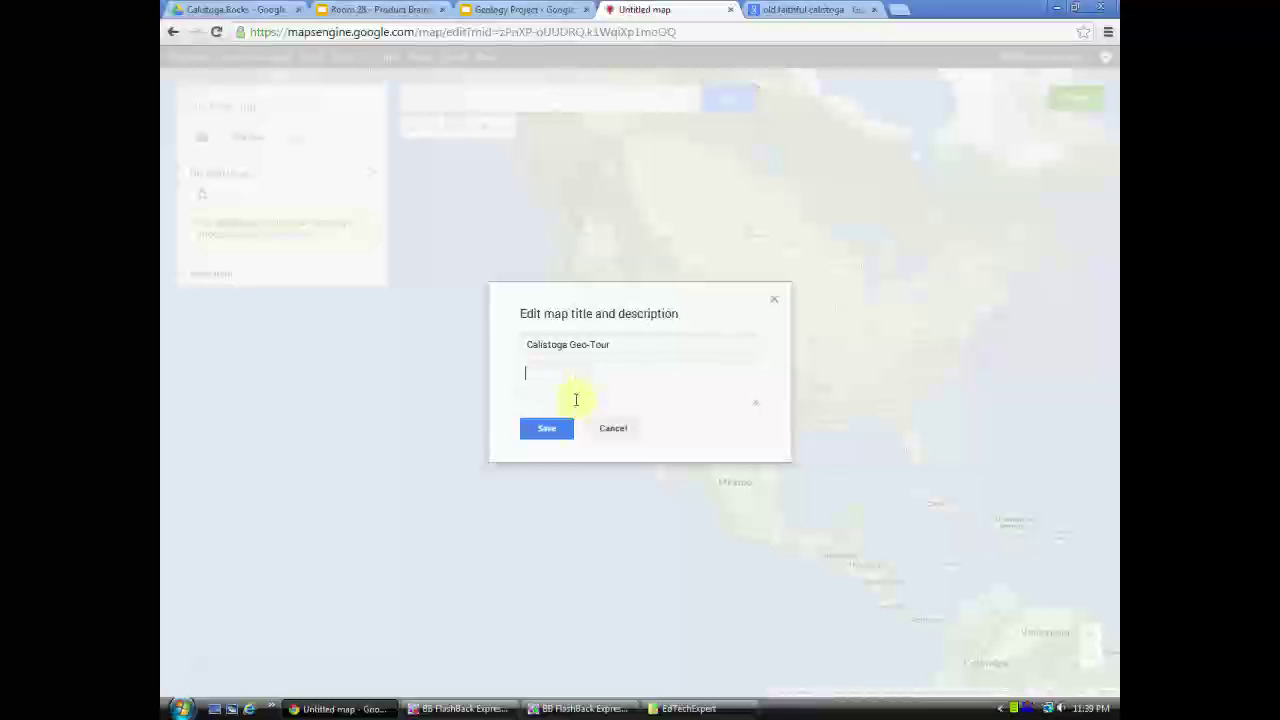
{"action": "left_click", "coordinate": [546, 428]}
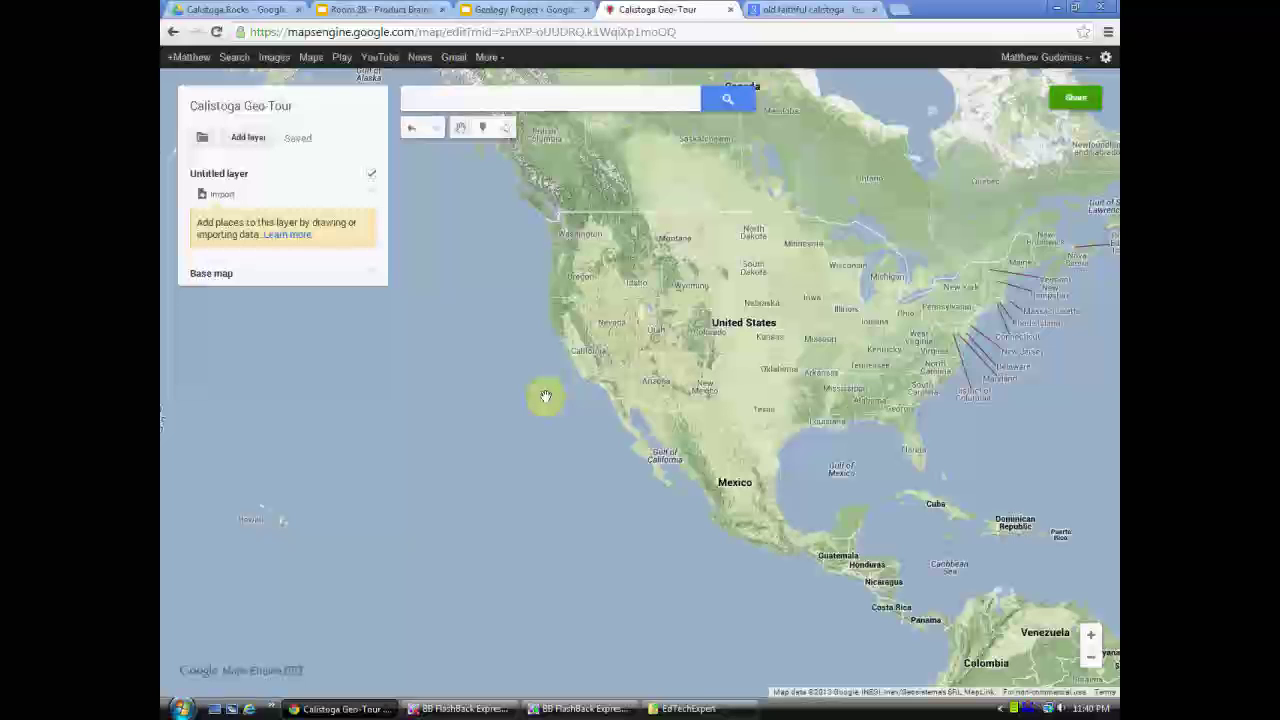
- Invite two student e-mail addresses to the map and attempt Share & save
{"action": "left_click", "coordinate": [1075, 98]}
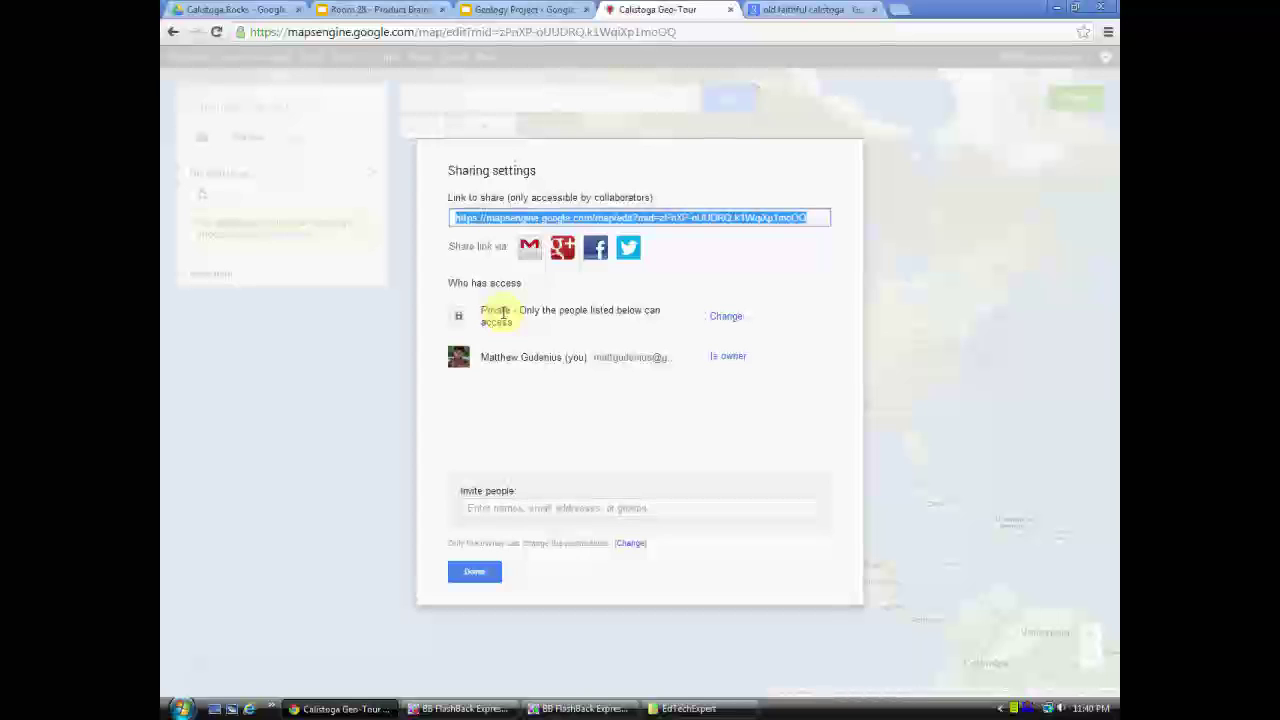
{"action": "left_click", "coordinate": [495, 508]}
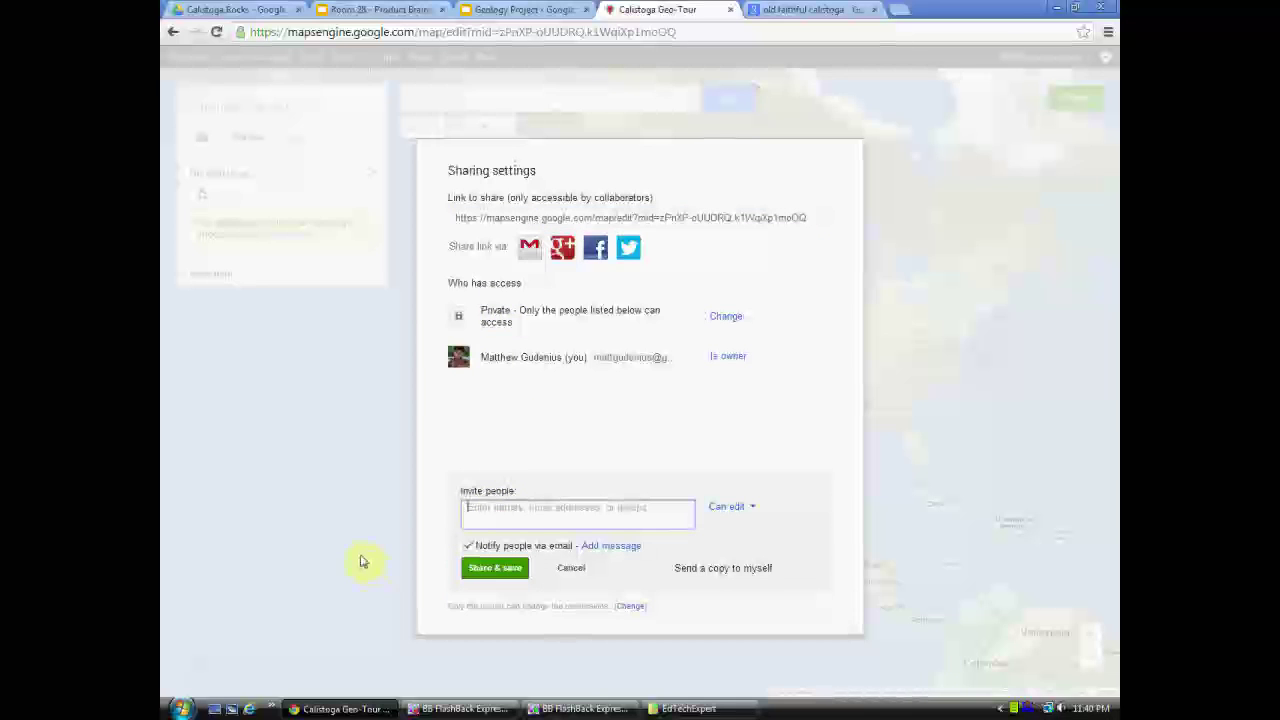
{"action": "type", "text": "example"}
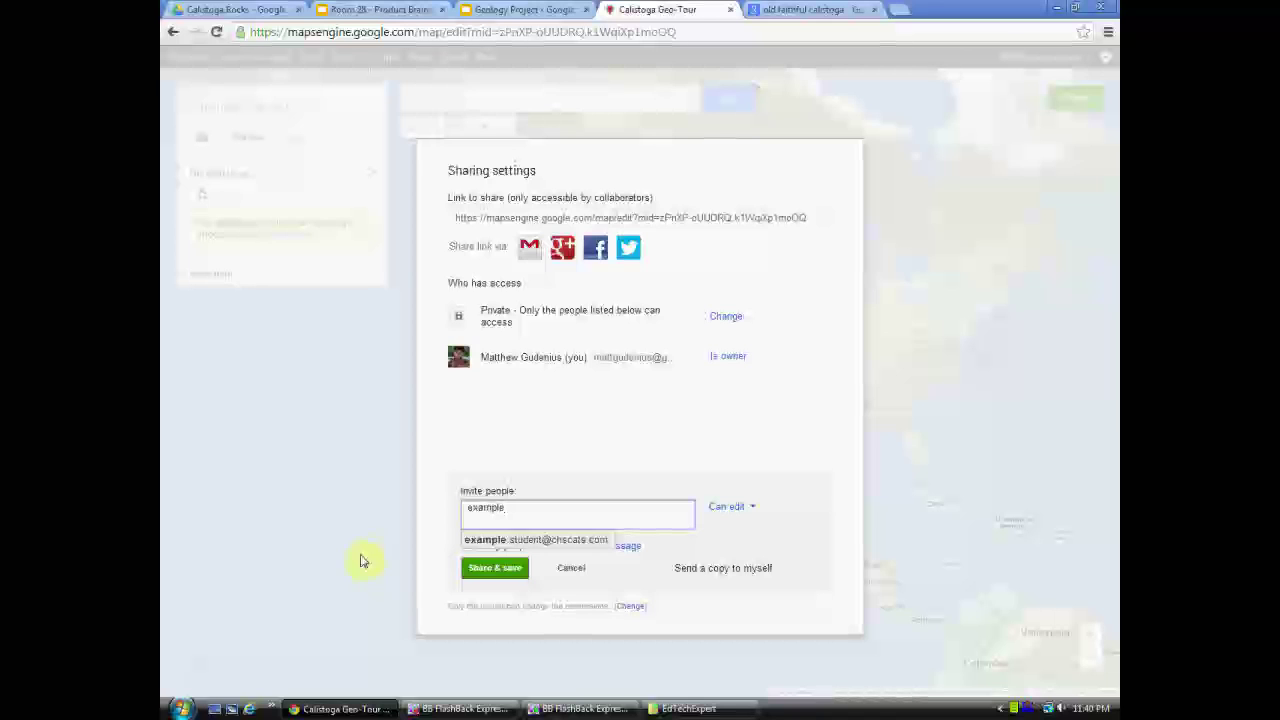
{"action": "left_click", "coordinate": [550, 540]}
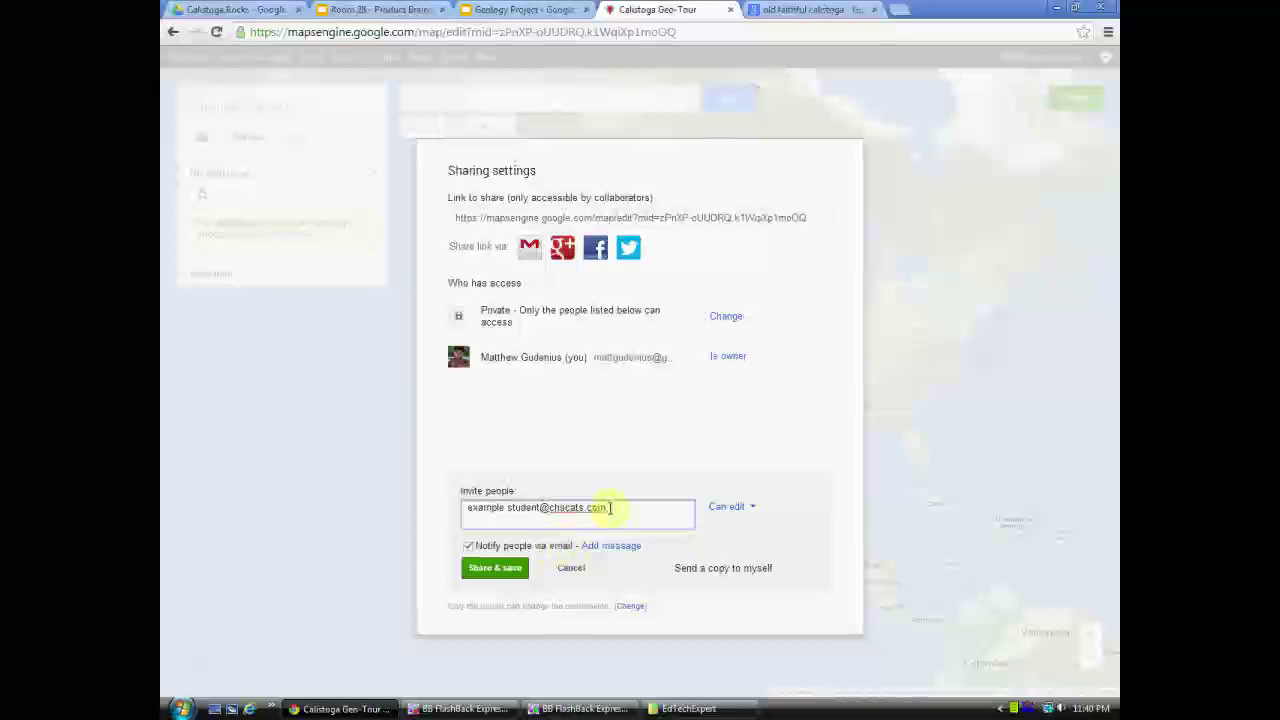
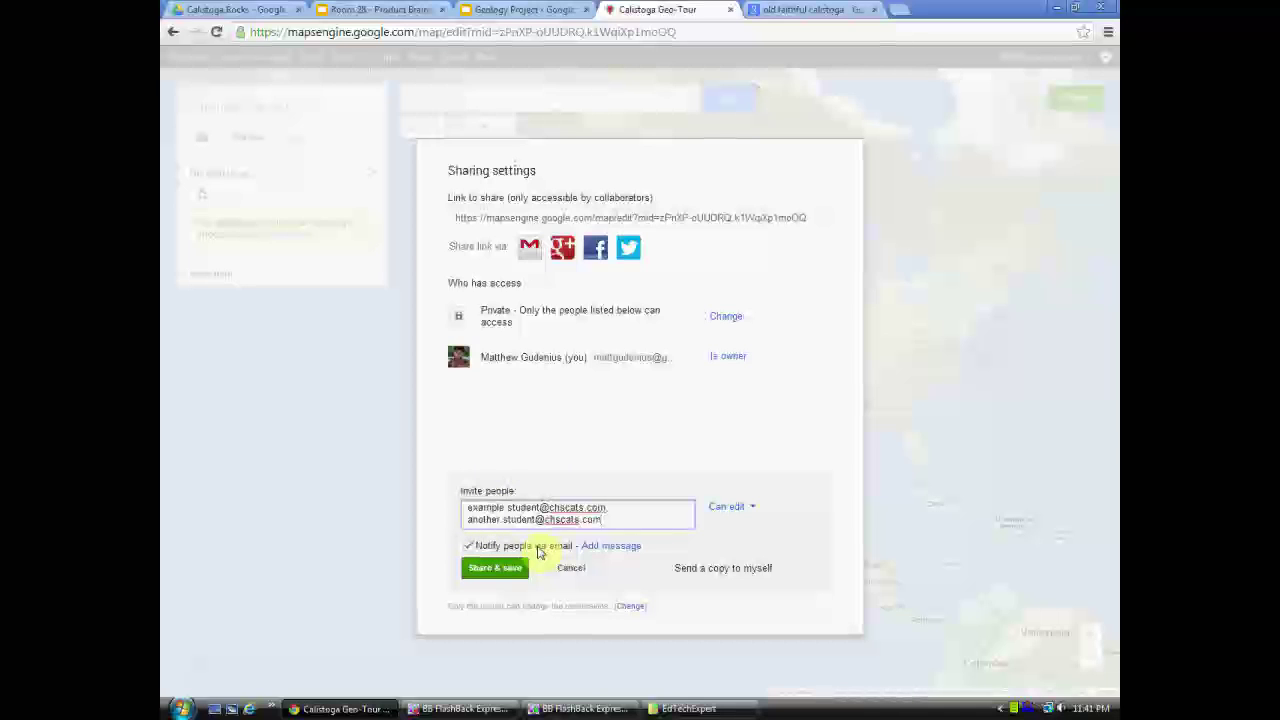
{"action": "left_click", "coordinate": [493, 570]}
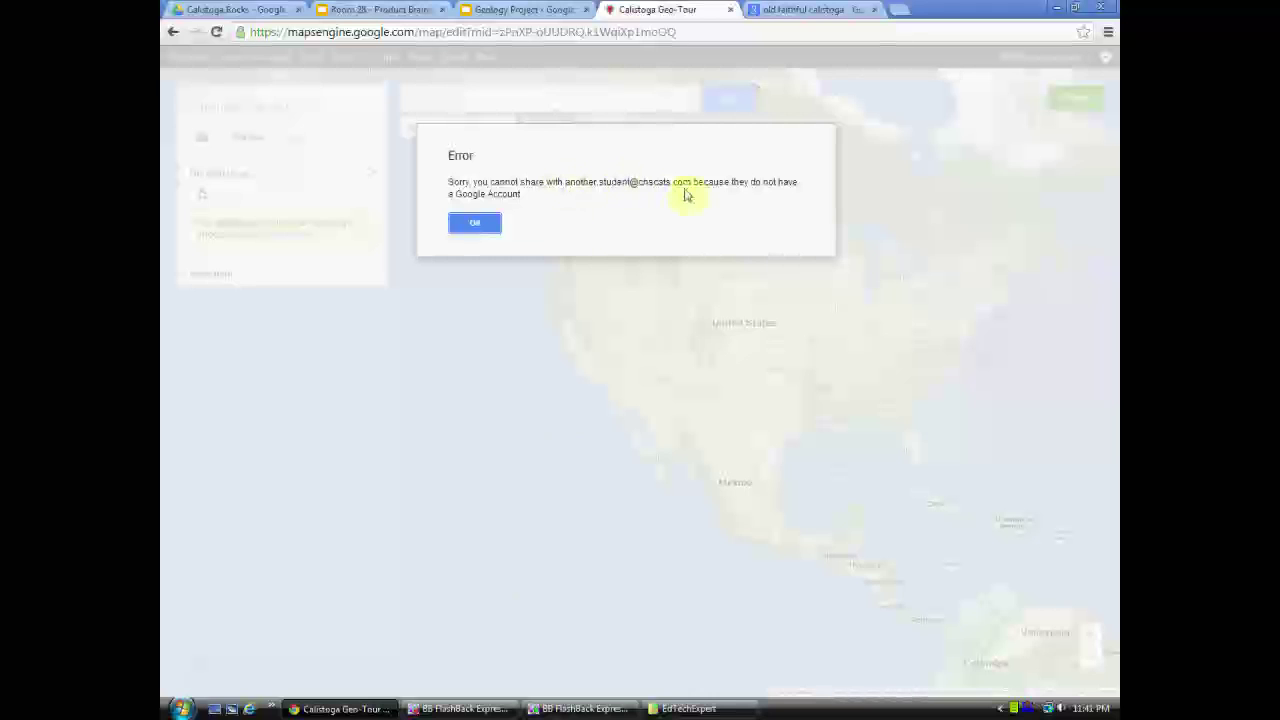
- Dismiss the error, remove the invalid second address, and share with the remaining student
{"action": "left_click", "coordinate": [476, 223]}
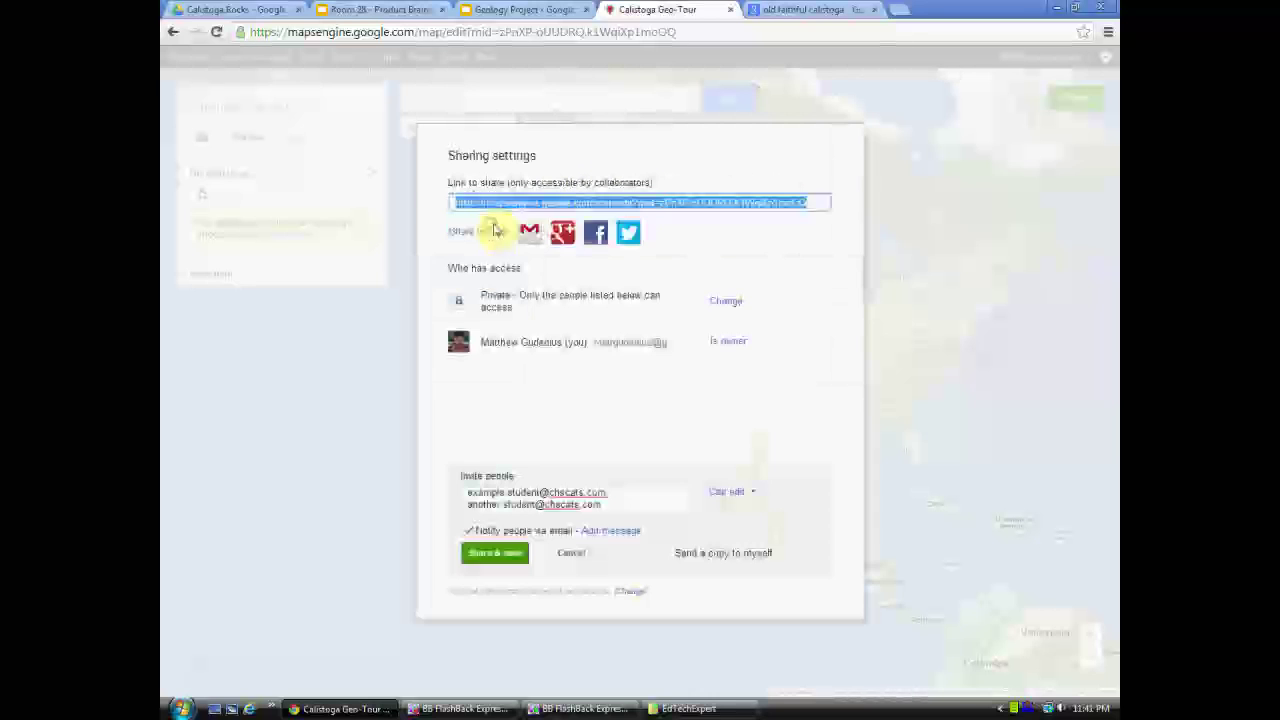
{"action": "left_click", "coordinate": [600, 505]}
{"action": "mouse_move", "coordinate": [600, 505]}
{"action": "left_mouse_down"}
{"action": "mouse_move", "coordinate": [471, 503]}
{"action": "mouse_move", "coordinate": [470, 491]}
{"action": "mouse_move", "coordinate": [463, 507]}
{"action": "left_mouse_up"}
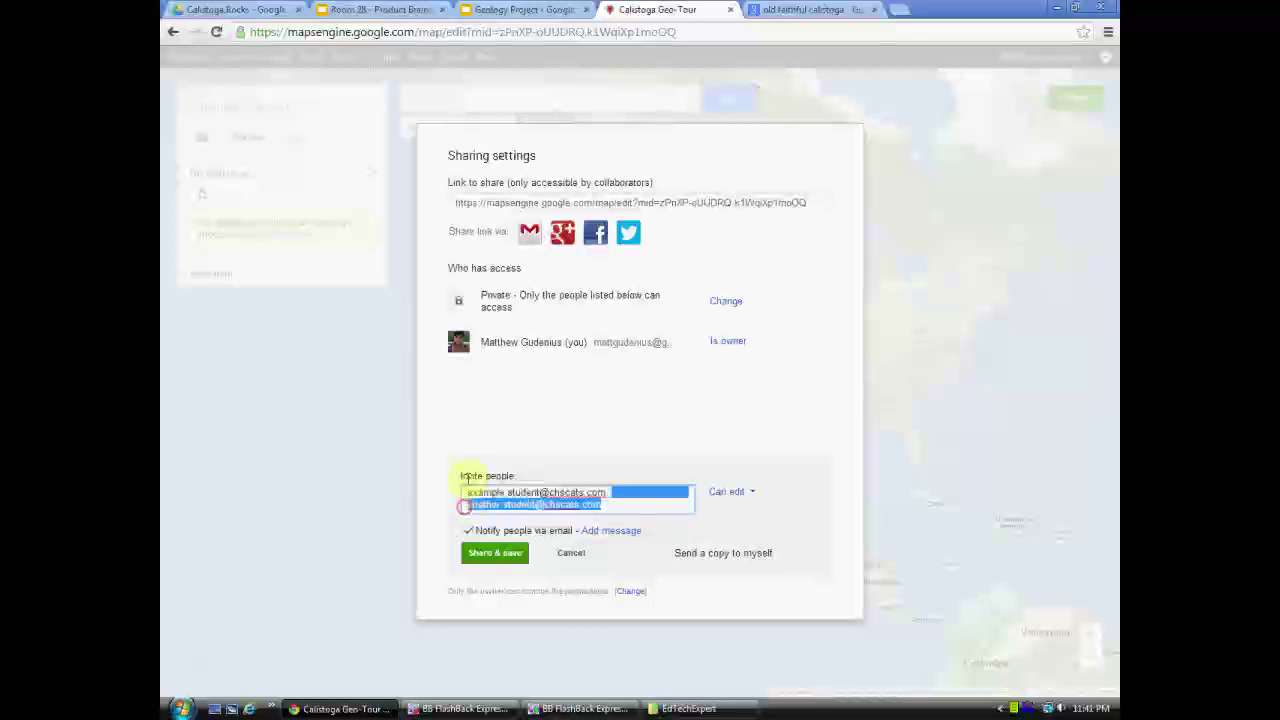
{"action": "key", "text": "BackSpace"}
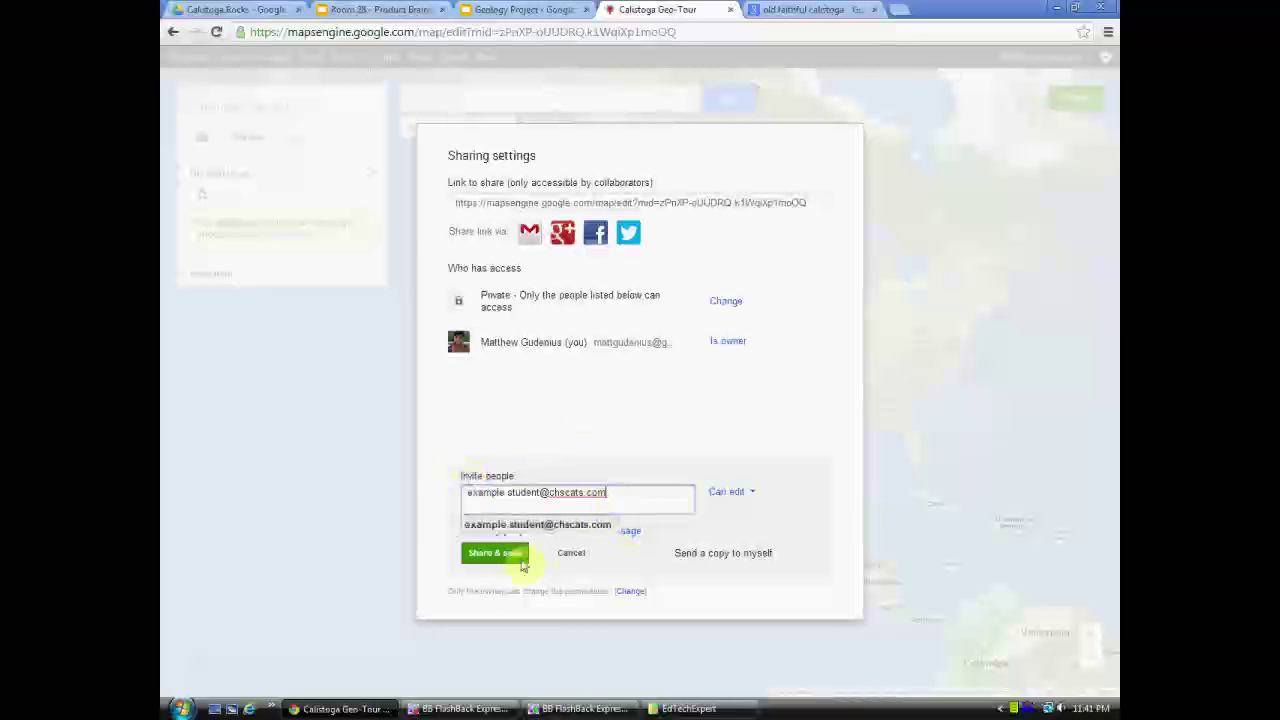
{"action": "left_click", "coordinate": [502, 558]}
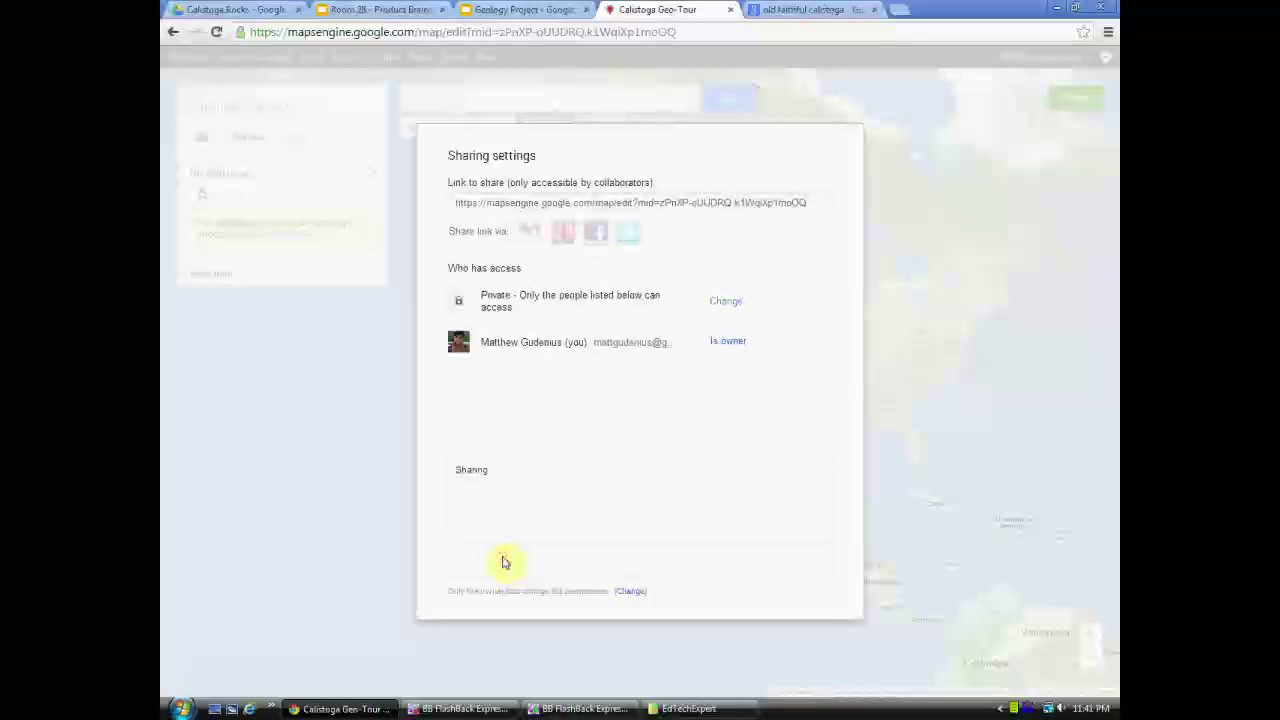
{"action": "left_click", "coordinate": [474, 557]}
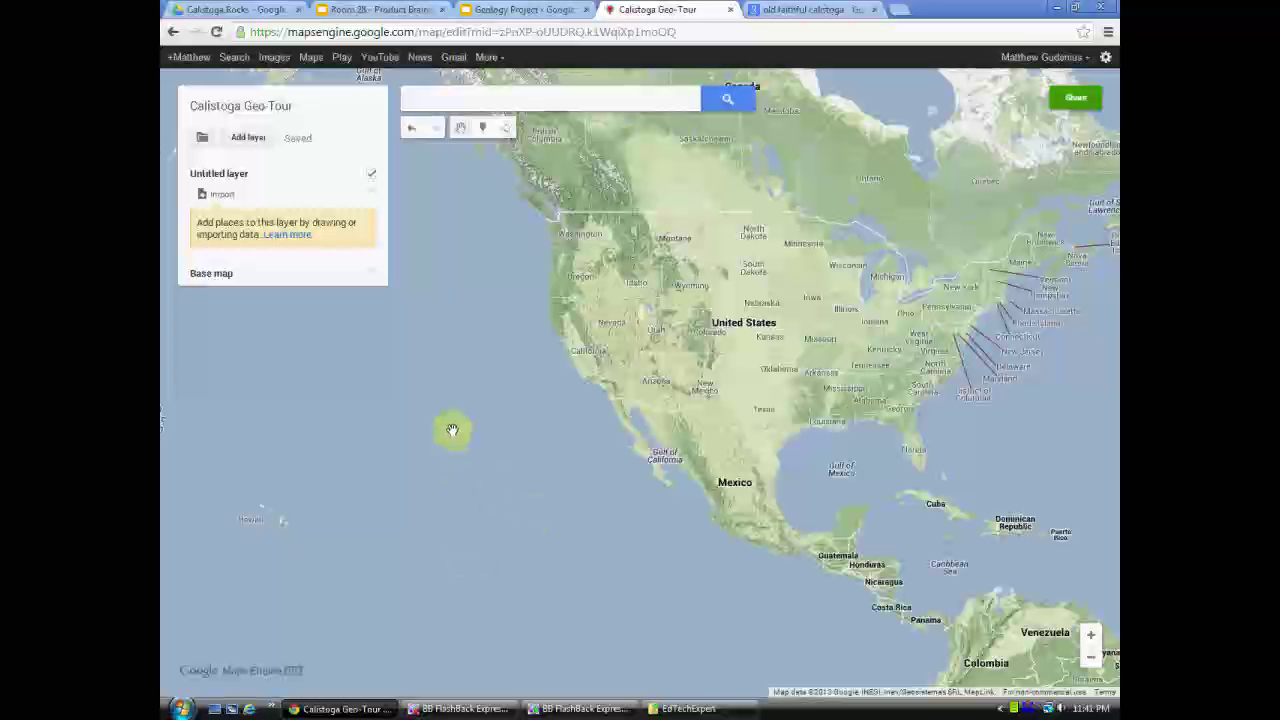
- Zoom into the North Bay and search the map for 'Calistoga, ca'
{"action": "double_click", "coordinate": [610, 357]}
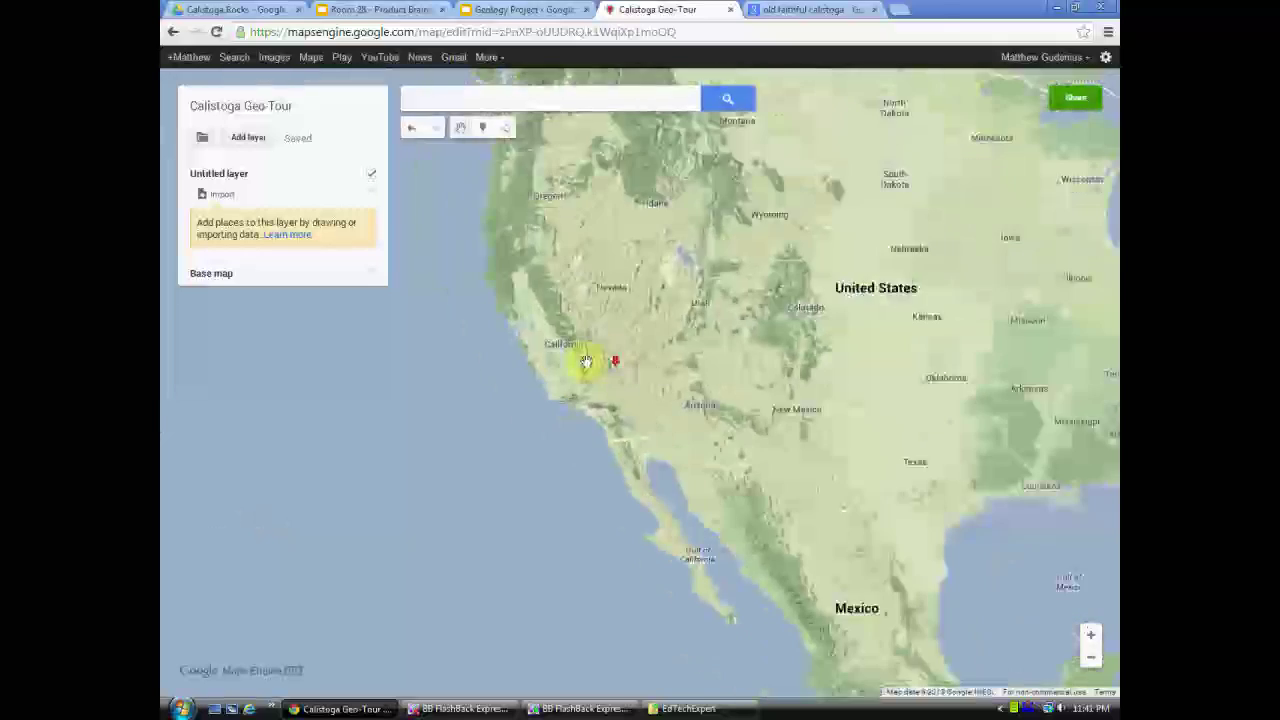
{"action": "double_click", "coordinate": [522, 338]}
{"action": "double_click", "coordinate": [526, 306]}
{"action": "double_click", "coordinate": [510, 305]}
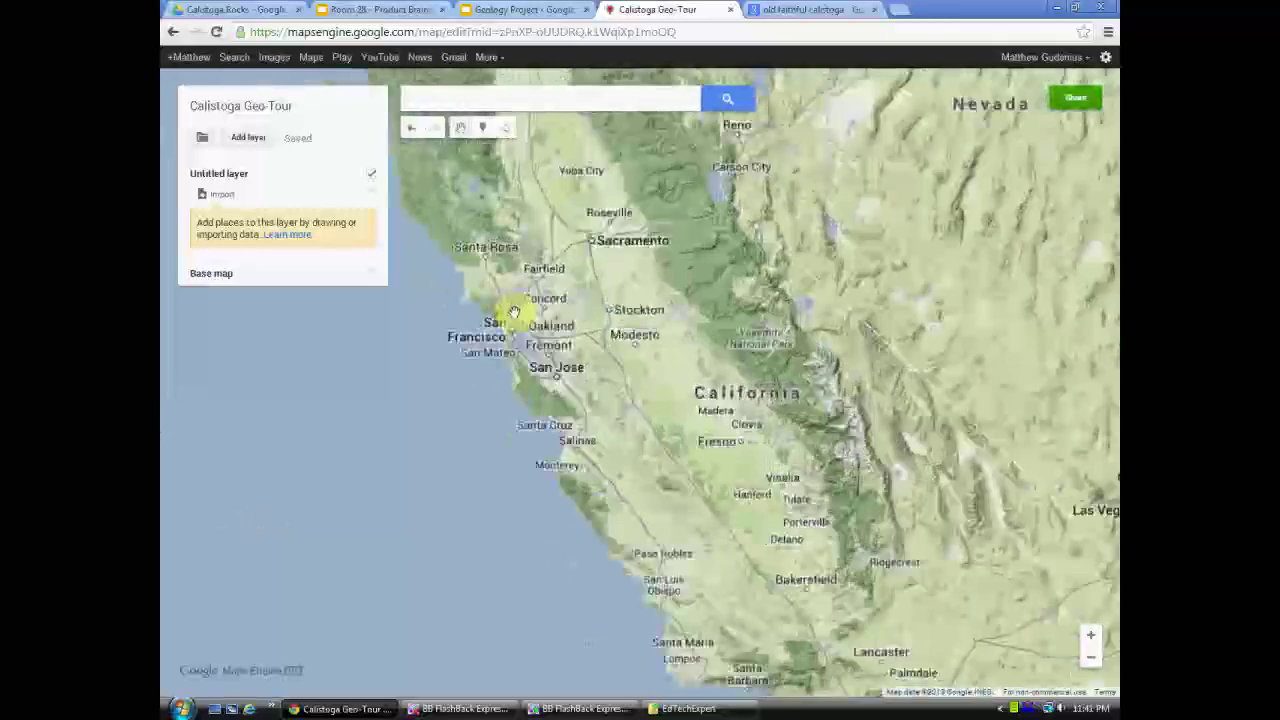
{"action": "double_click", "coordinate": [580, 349]}
{"action": "double_click", "coordinate": [580, 337]}
{"action": "double_click", "coordinate": [568, 330]}
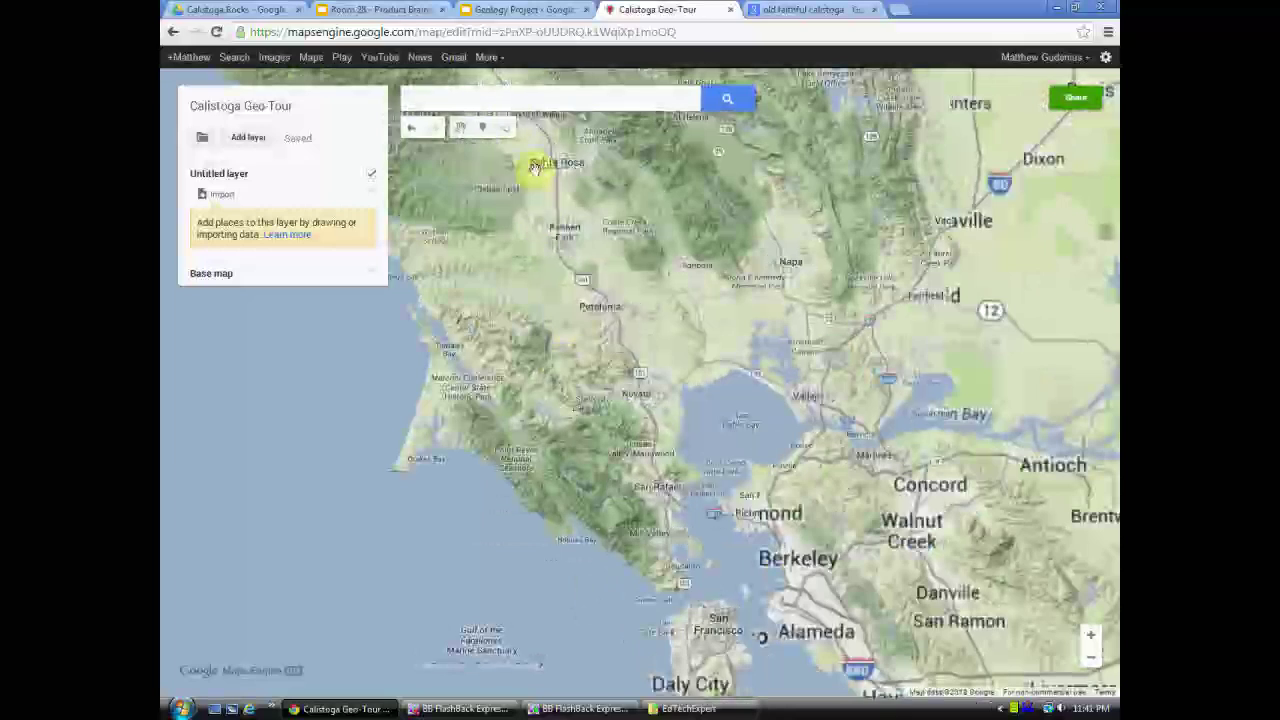
{"action": "left_click", "coordinate": [450, 94]}
{"action": "type", "text": "Calistoga, ca"}
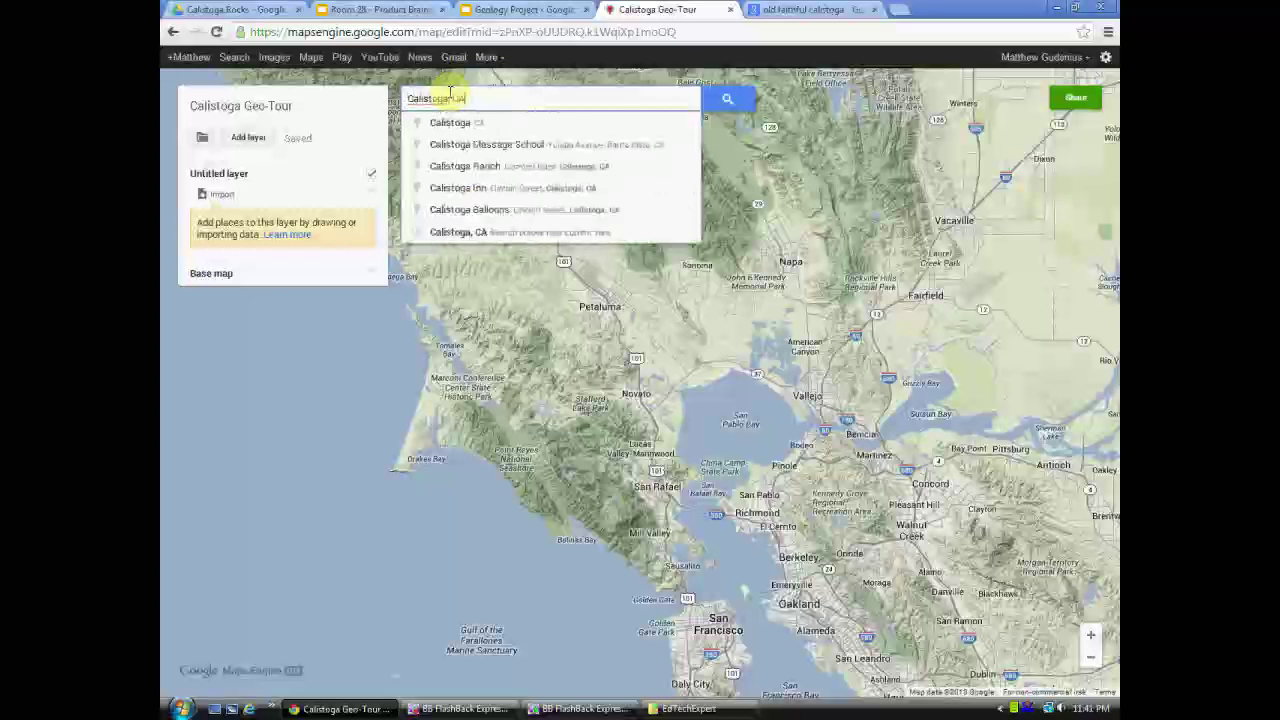
{"action": "key", "text": "Return"}
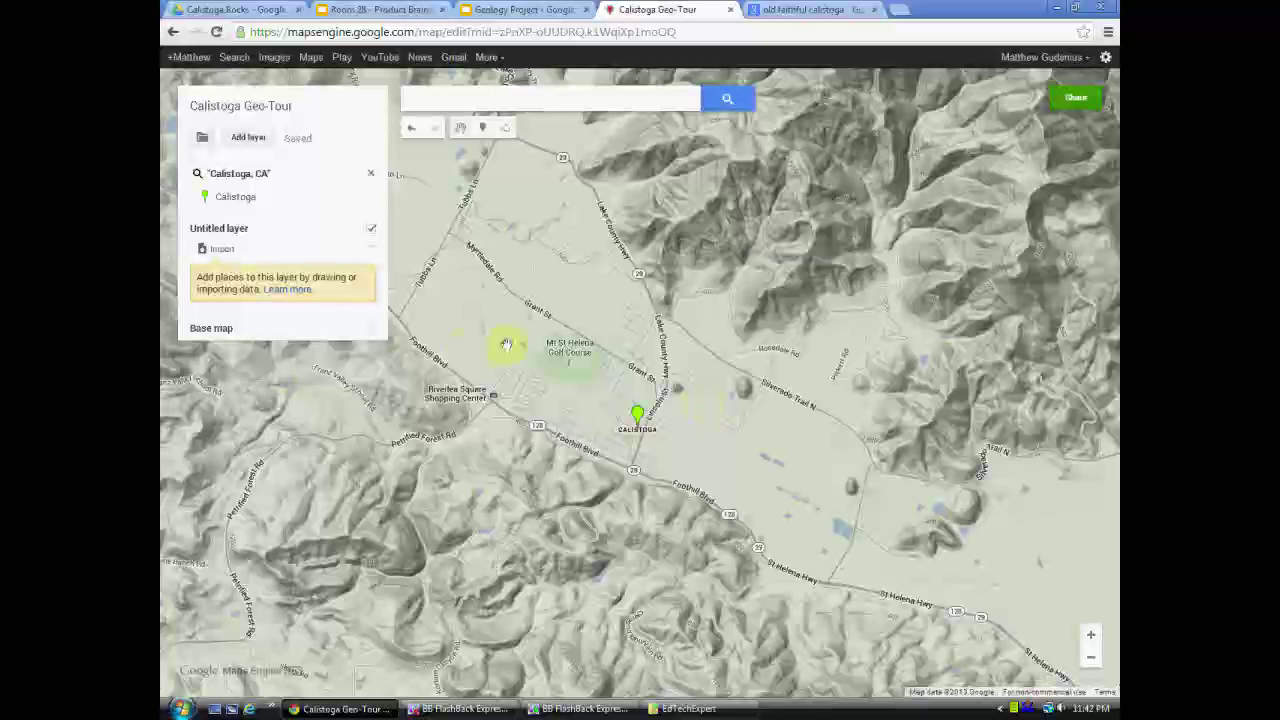
- Glance at slides 7 and 8 of the Geology Project presentation, then return to the map
{"action": "left_click", "coordinate": [525, 9]}
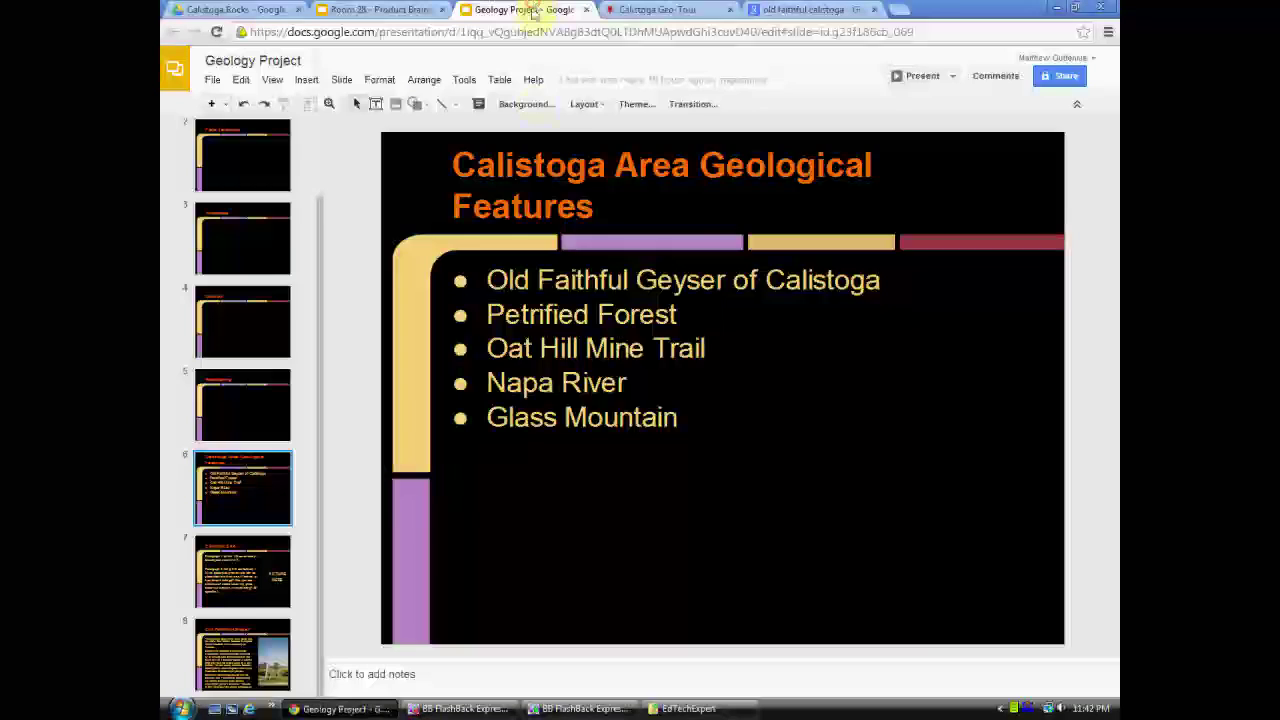
{"action": "left_click", "coordinate": [229, 672]}
{"action": "left_click", "coordinate": [267, 586]}
{"action": "left_click", "coordinate": [252, 484]}
{"action": "left_click", "coordinate": [662, 9]}
{"action": "left_click", "coordinate": [486, 95]}
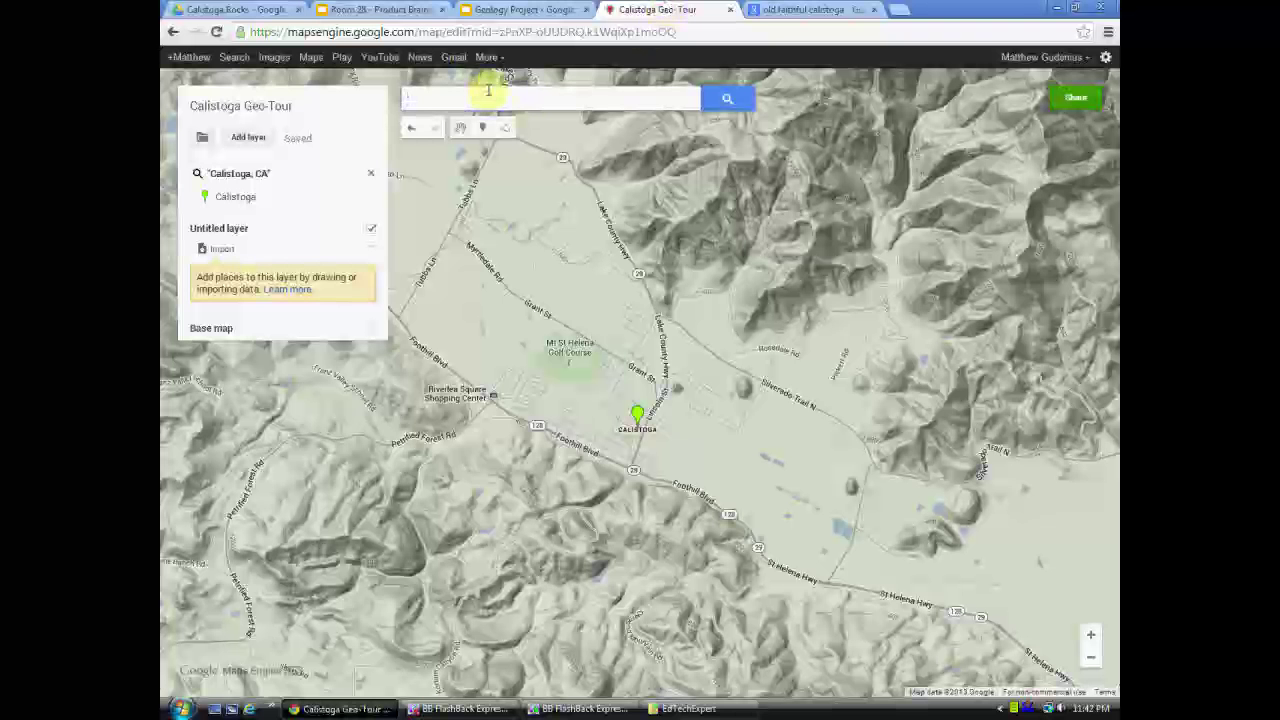
- Search 'old faithful' and add Old Faithful Geyser, Calistoga to the Untitled layer
{"action": "type", "text": "old faithful"}
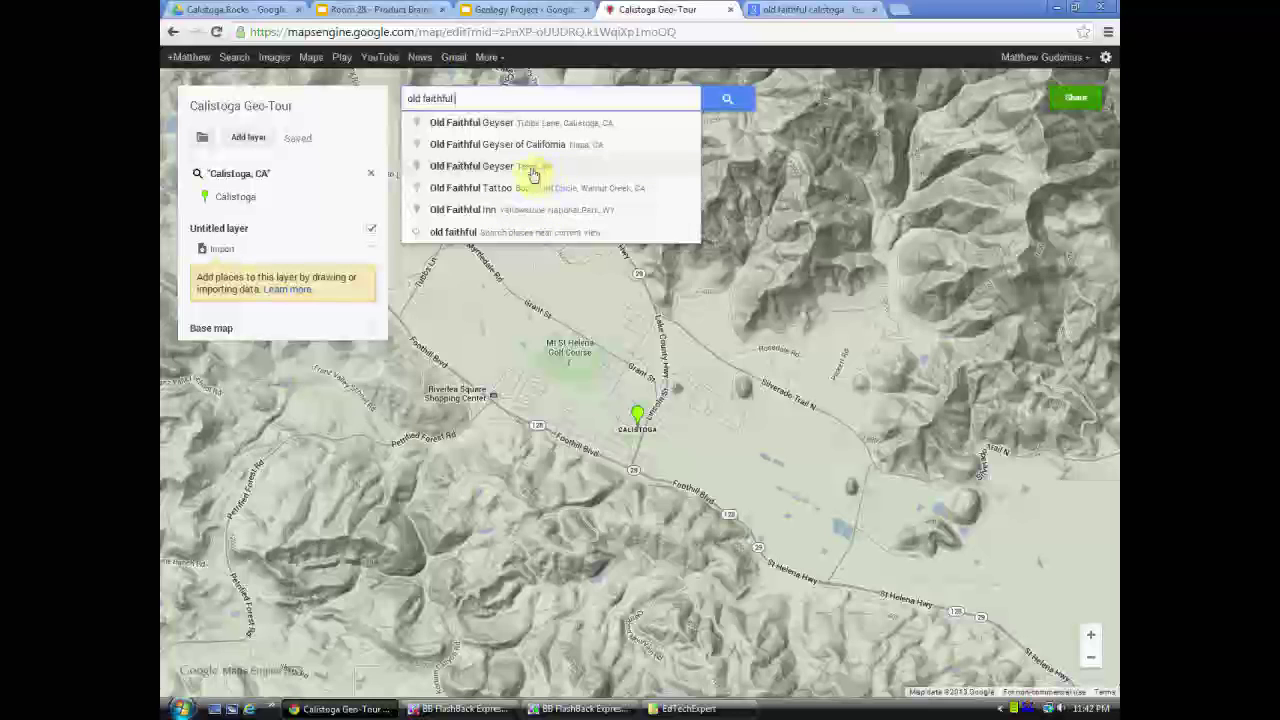
{"action": "left_click", "coordinate": [524, 124]}
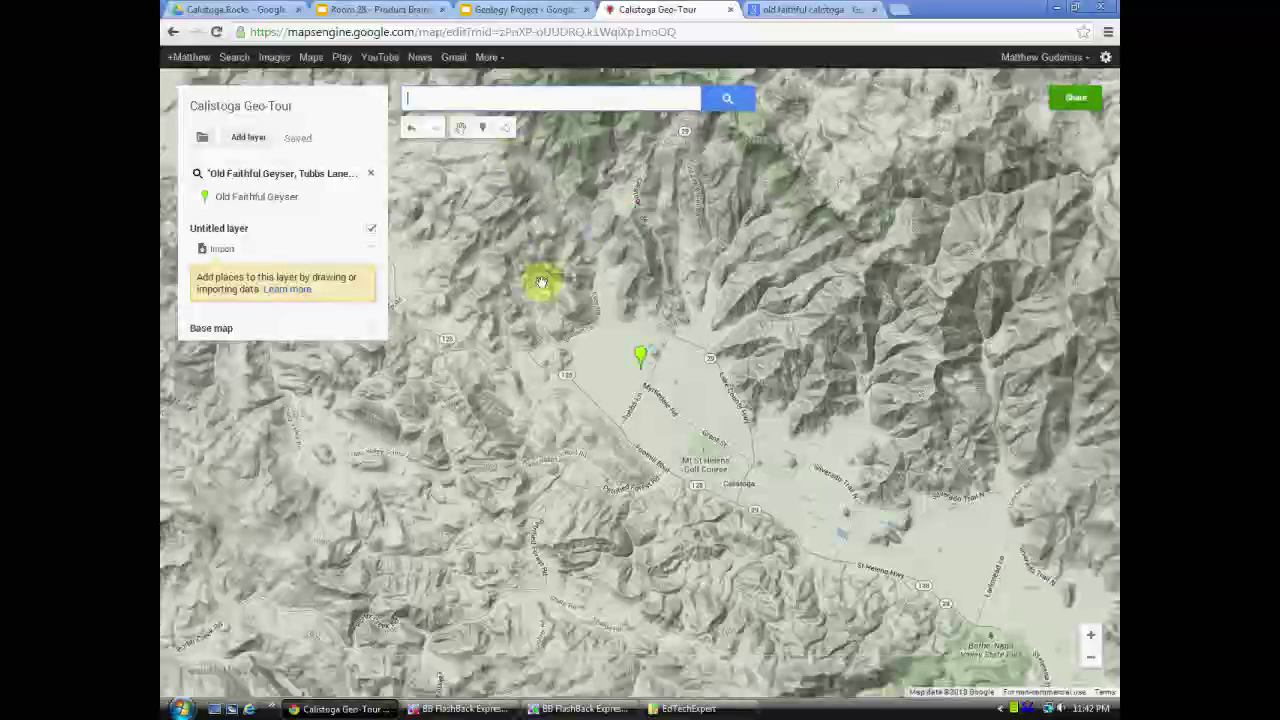
{"action": "left_click", "coordinate": [643, 376]}
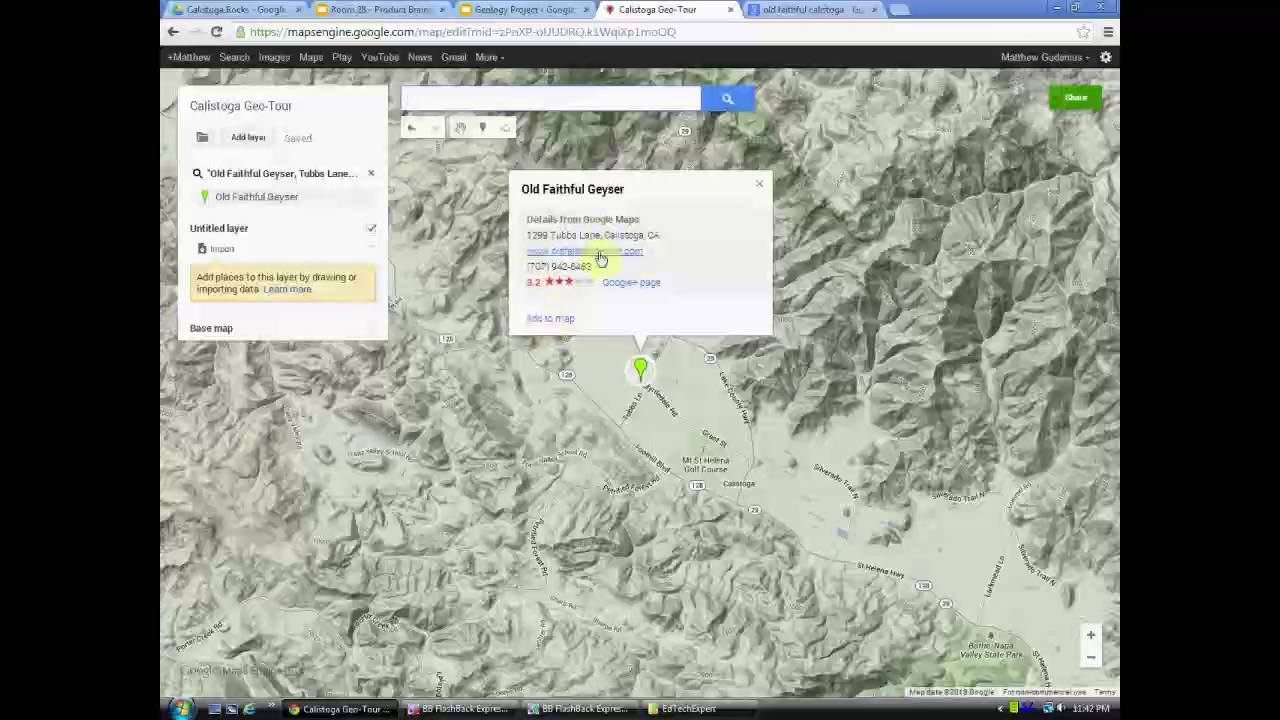
{"action": "left_click", "coordinate": [559, 321]}
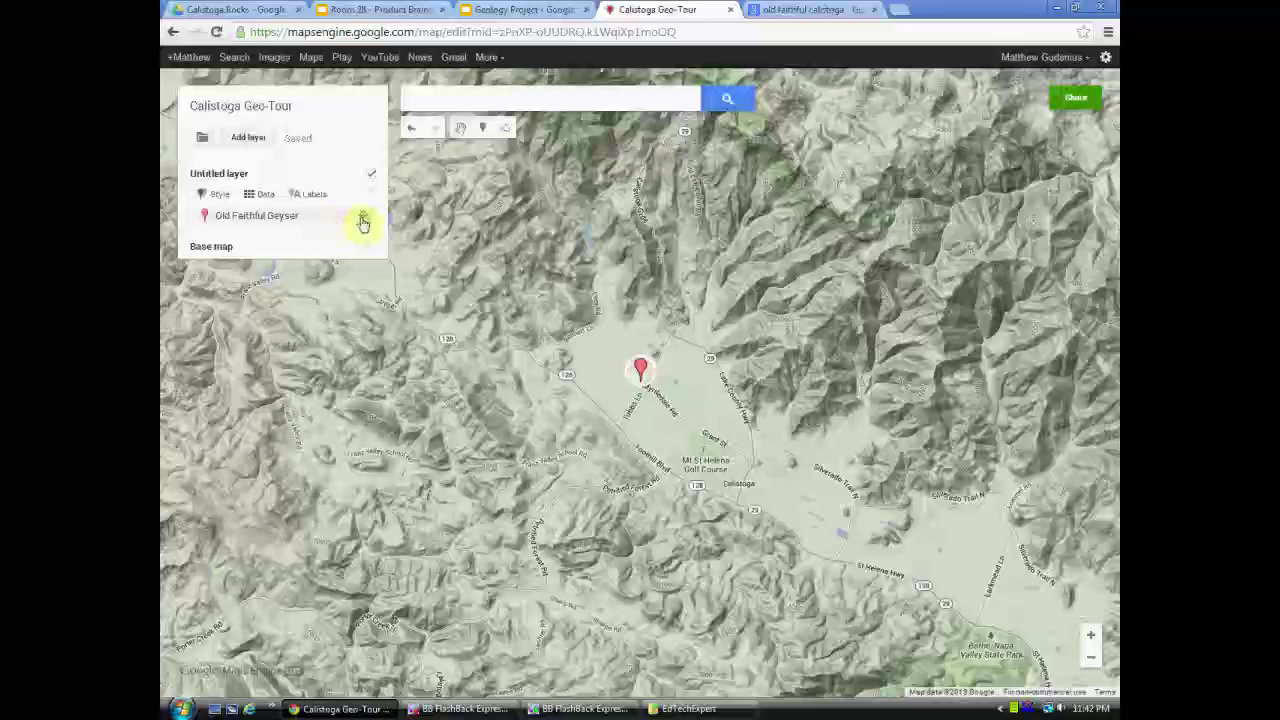
- Style the Old Faithful Geyser marker as a light-blue pin after trying square, circle and other icons
{"action": "left_click", "coordinate": [365, 220]}
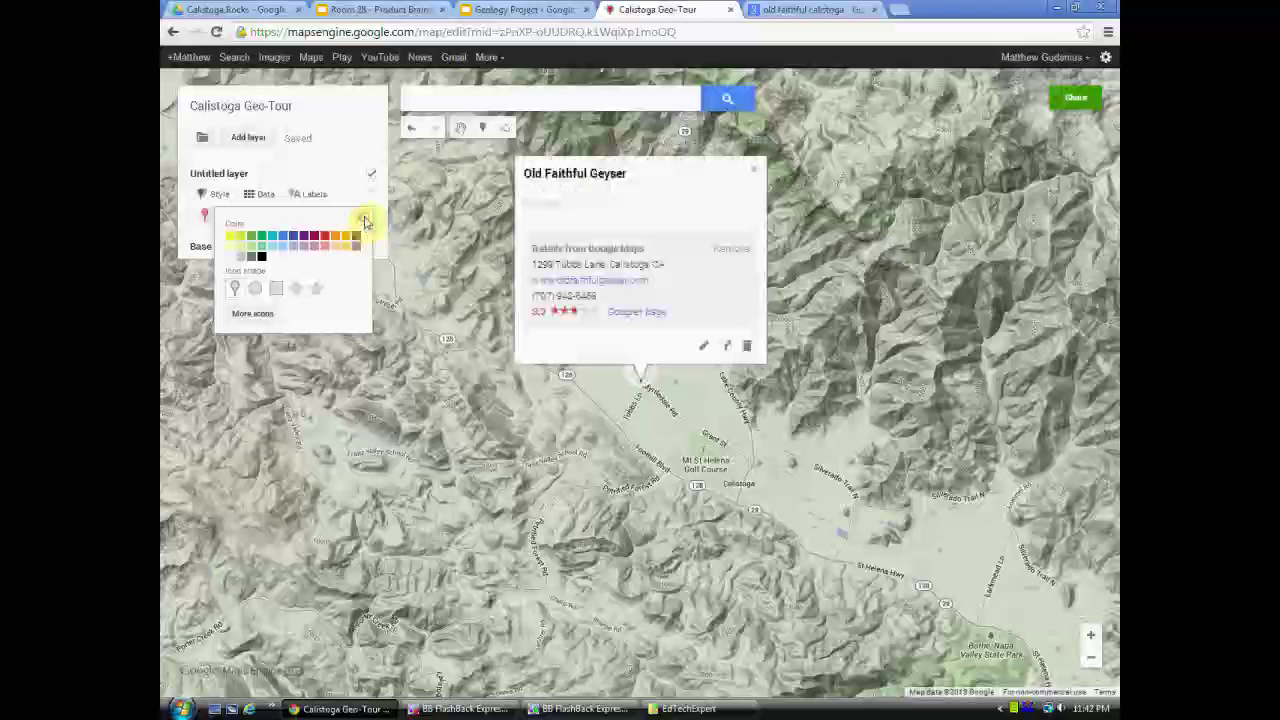
{"action": "left_click", "coordinate": [281, 247]}
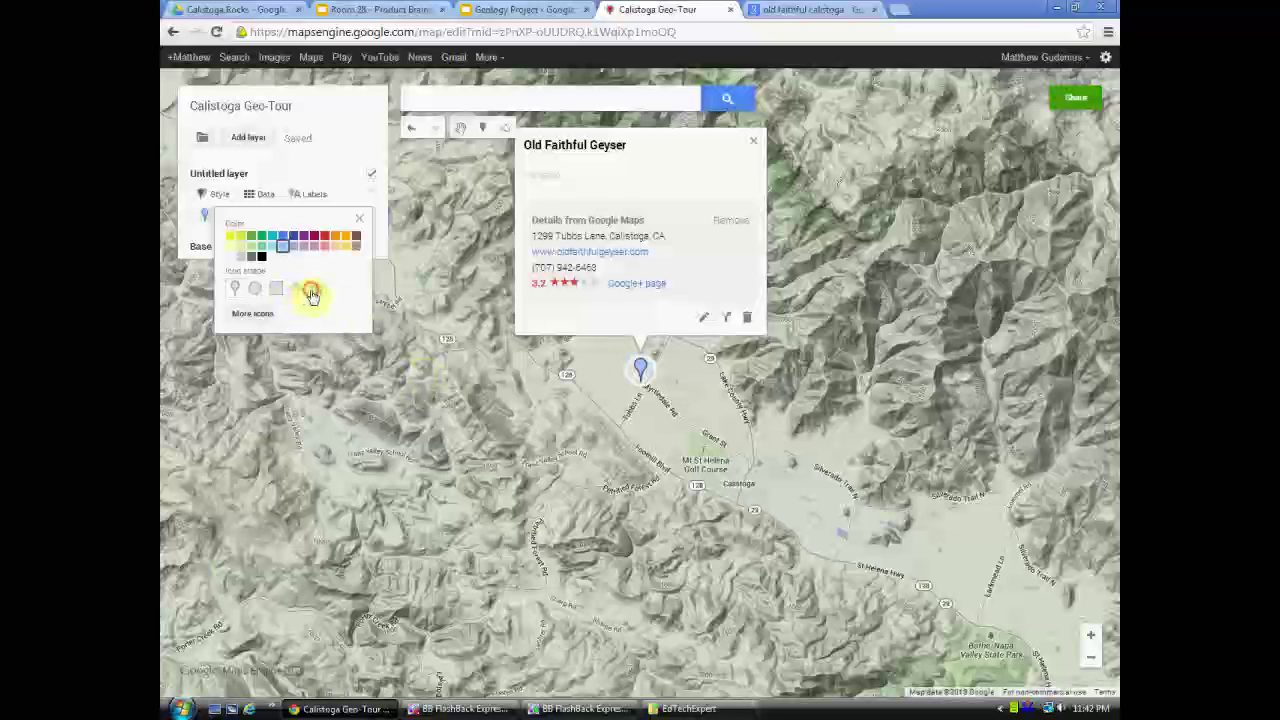
{"action": "left_click", "coordinate": [278, 290]}
{"action": "left_click", "coordinate": [256, 289]}
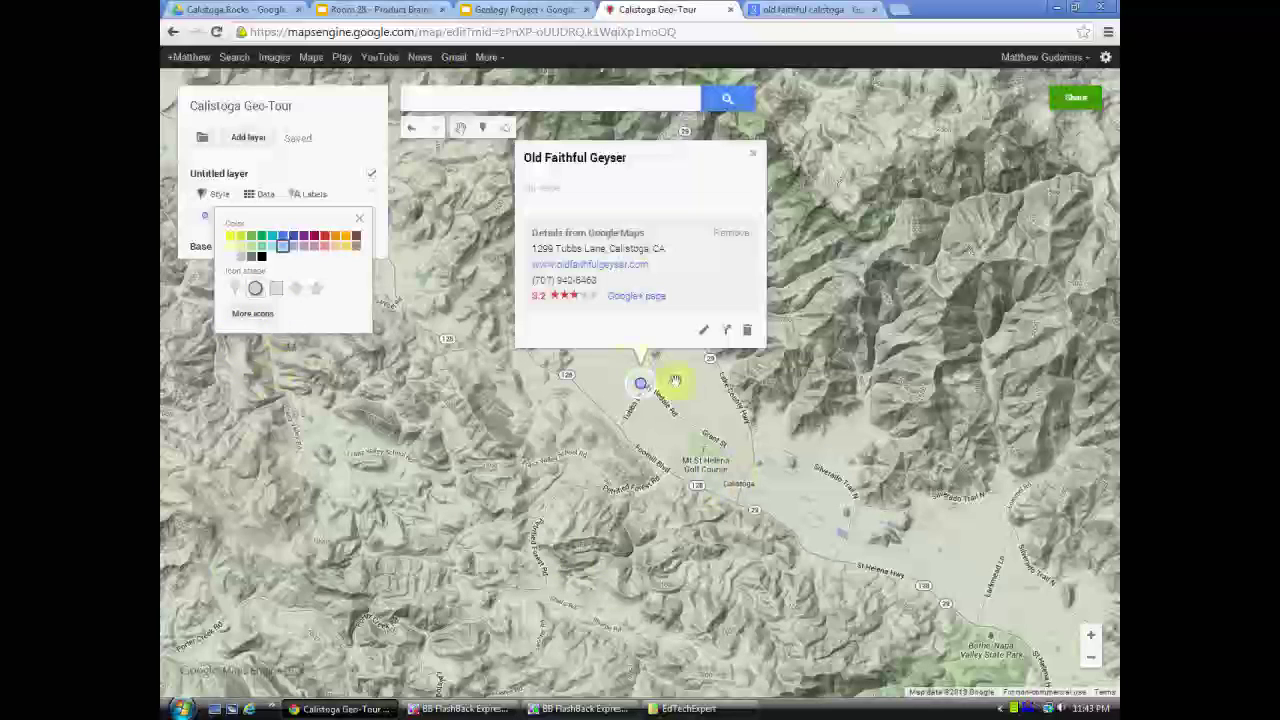
{"action": "left_click", "coordinate": [249, 314]}
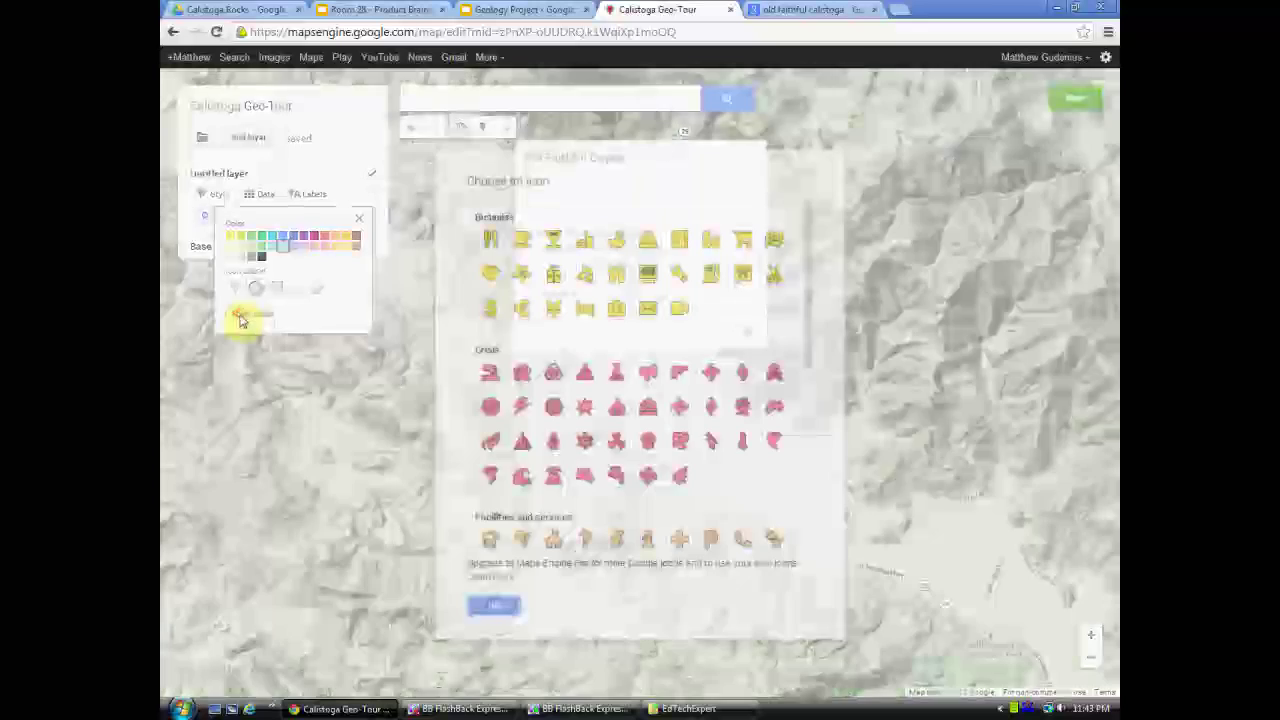
{"action": "scroll", "coordinate": [679, 406], "scroll_direction": "down", "scroll_amount": 10}
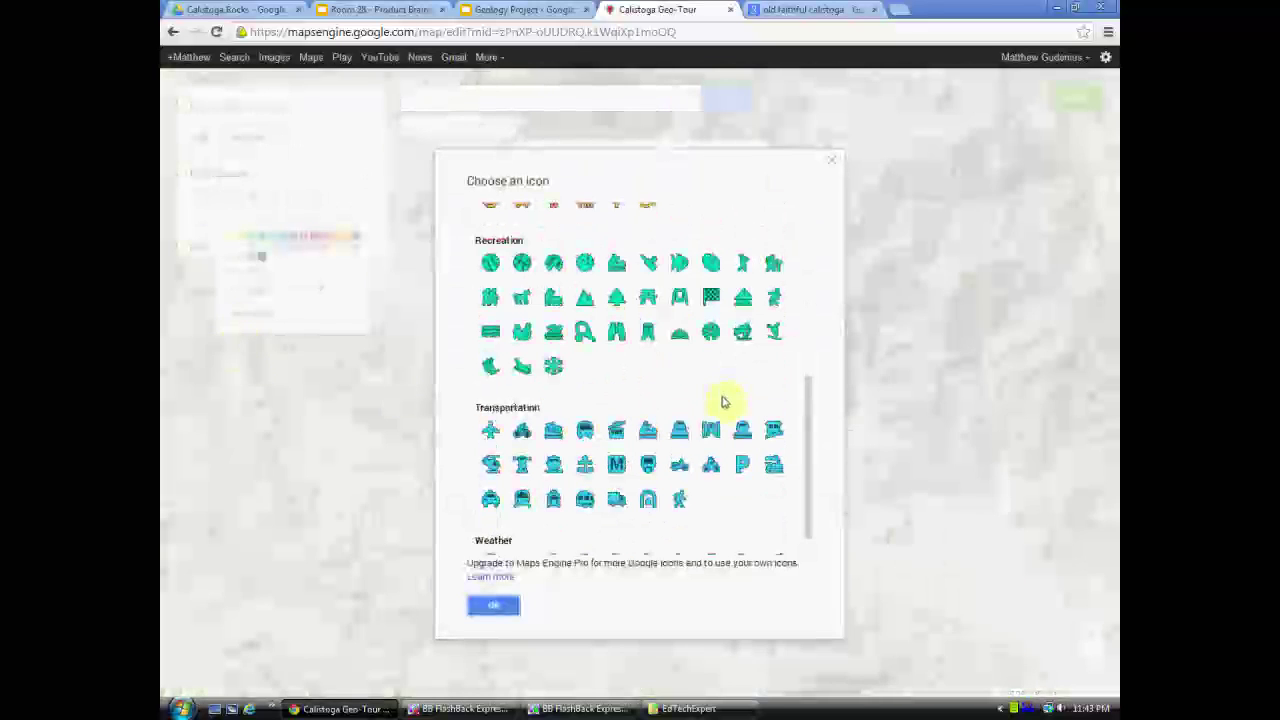
{"action": "scroll", "coordinate": [733, 391], "scroll_direction": "down", "scroll_amount": 1}
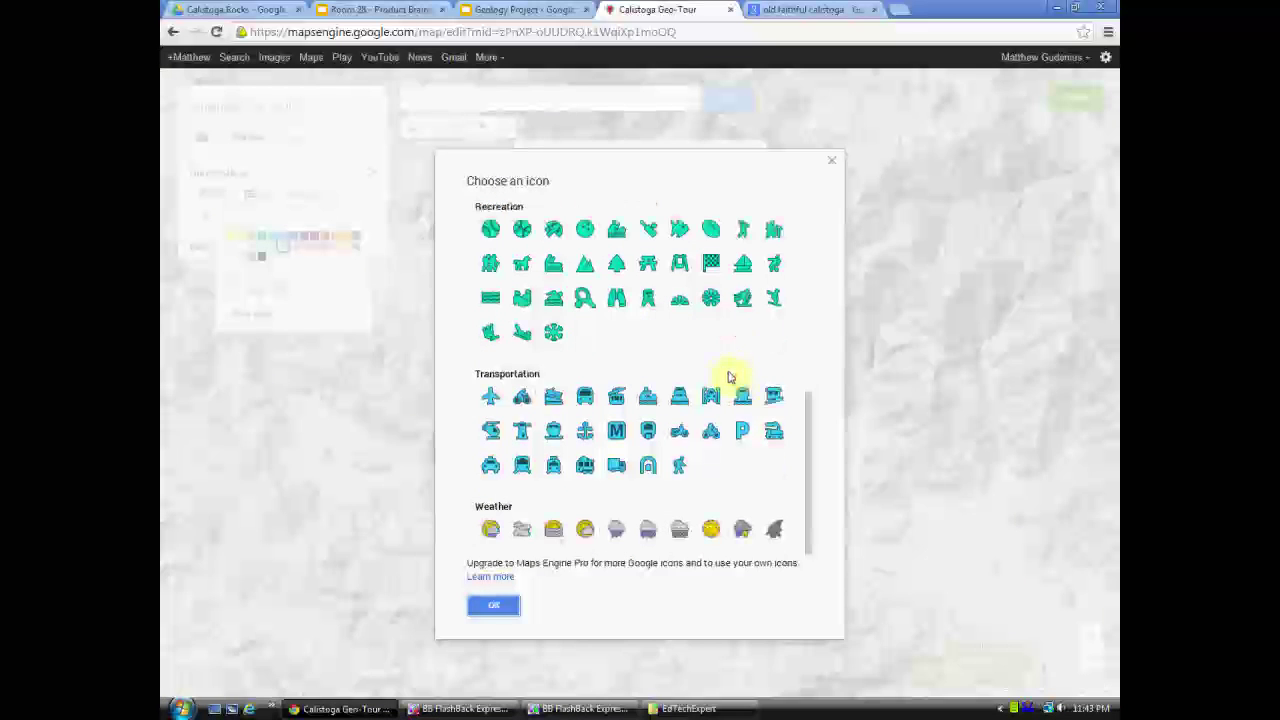
{"action": "scroll", "coordinate": [648, 370], "scroll_direction": "up", "scroll_amount": 2}
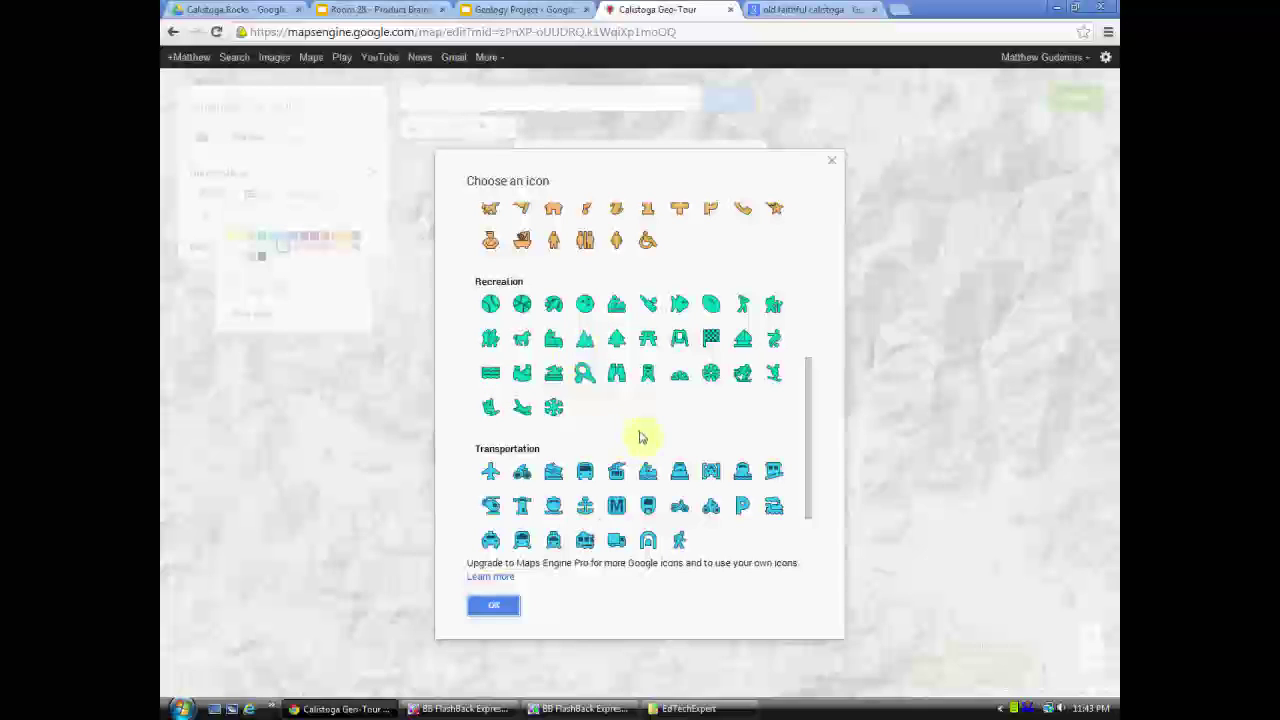
{"action": "left_click", "coordinate": [494, 605]}
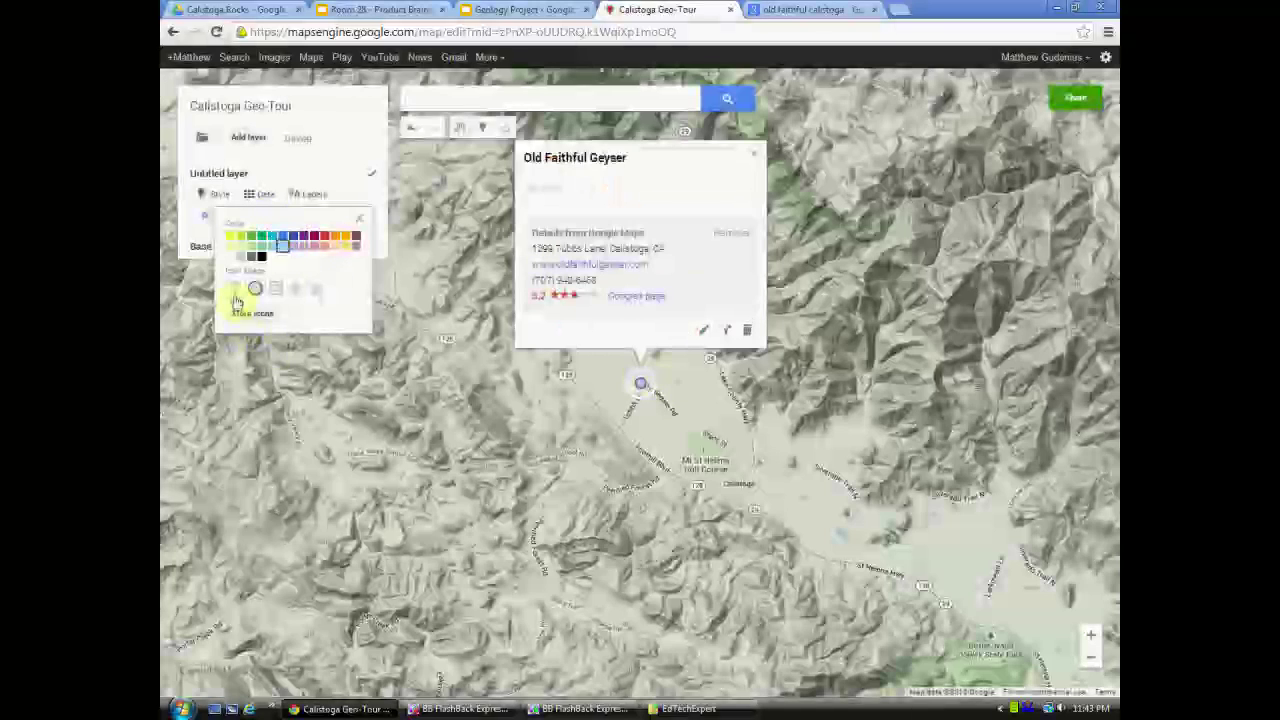
{"action": "left_click", "coordinate": [235, 290]}
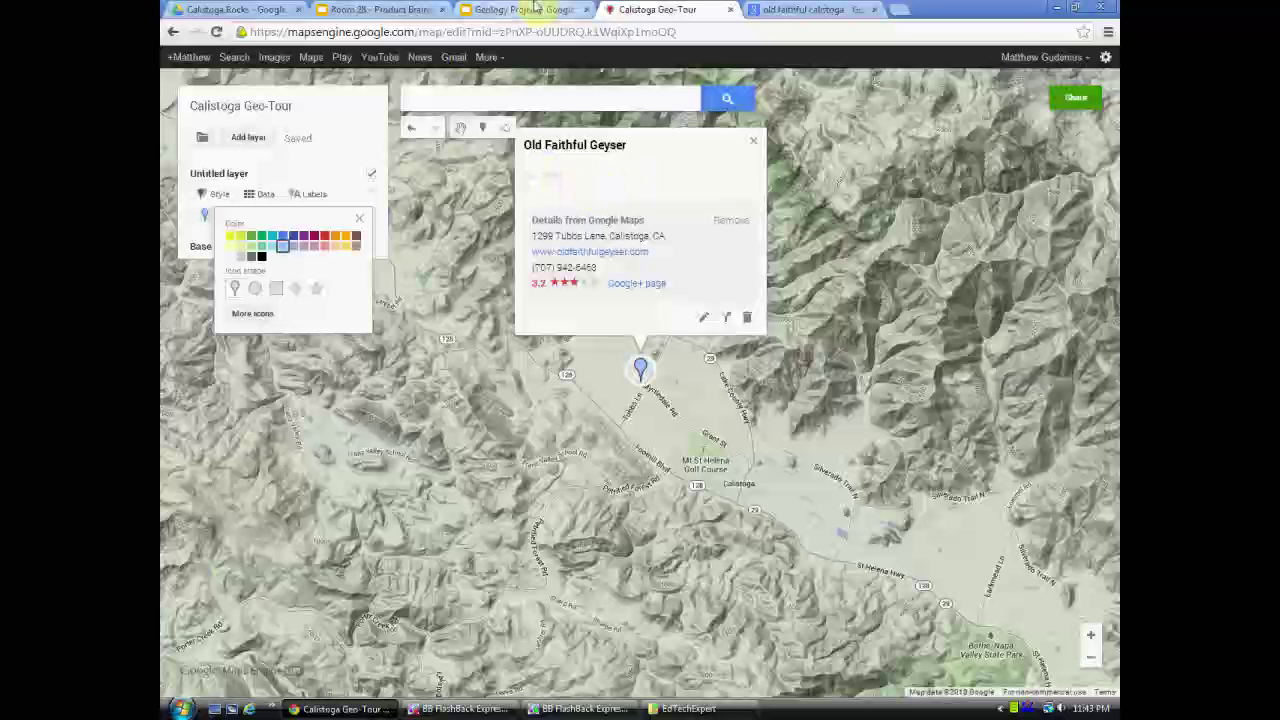
{"action": "left_click", "coordinate": [701, 321]}
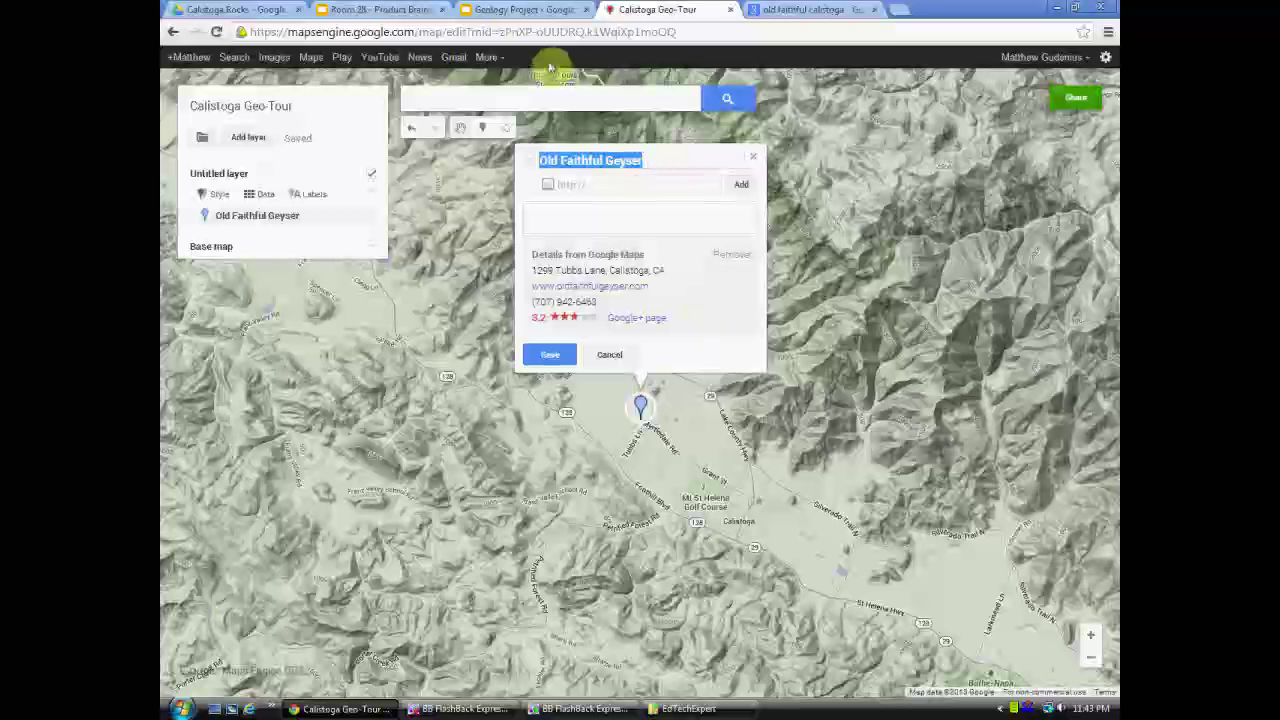
- Select all the geyser body text on the Old Faithful Geyser slide
{"action": "left_click", "coordinate": [508, 7]}
{"action": "left_click", "coordinate": [252, 674]}
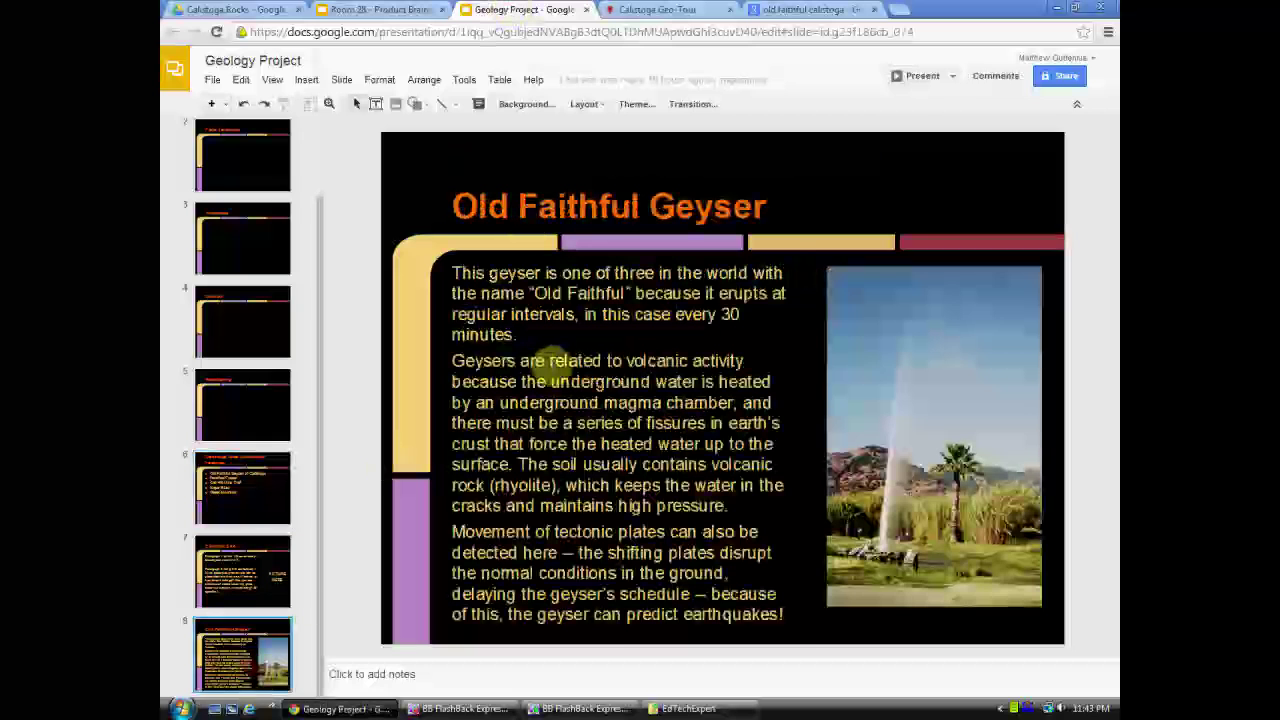
{"action": "left_click", "coordinate": [556, 363]}
{"action": "left_click_drag", "start_coordinate": [784, 615], "coordinate": [438, 240]}
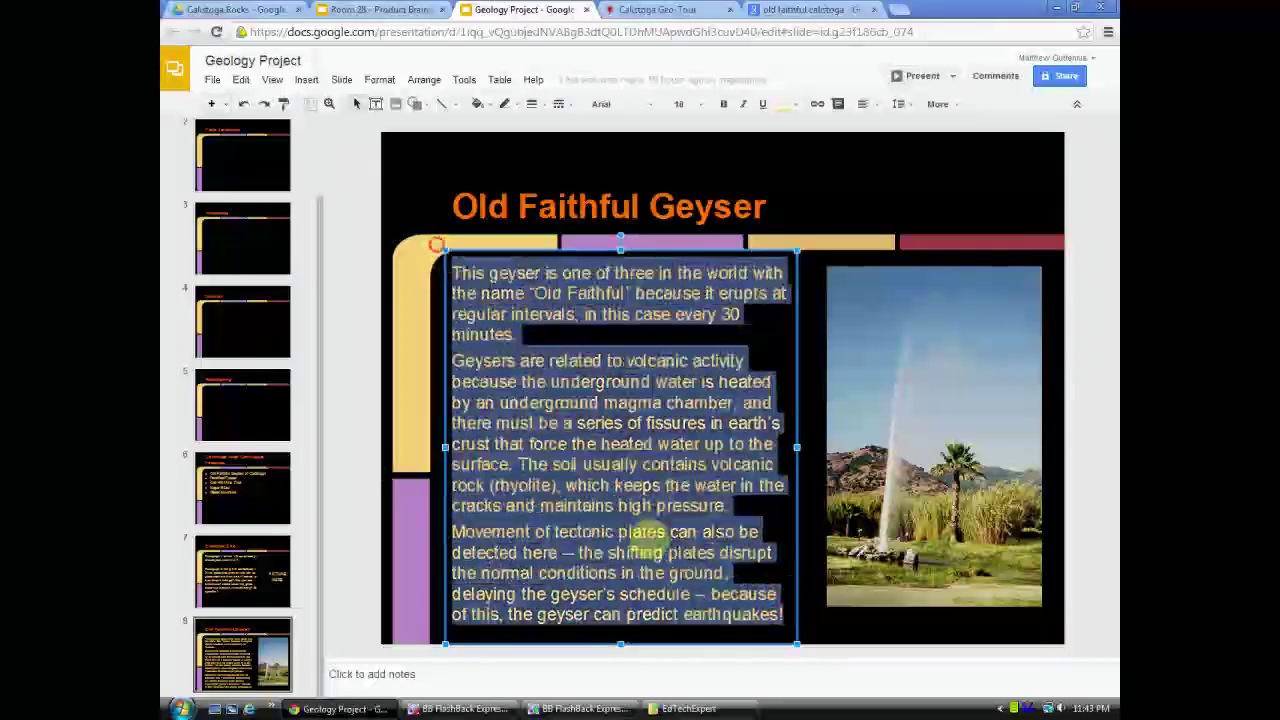
{"action": "left_click", "coordinate": [750, 617]}
{"action": "left_click_drag", "start_coordinate": [750, 617], "coordinate": [545, 310]}
{"action": "left_click", "coordinate": [545, 314]}
{"action": "key", "text": "ctrl+a"}
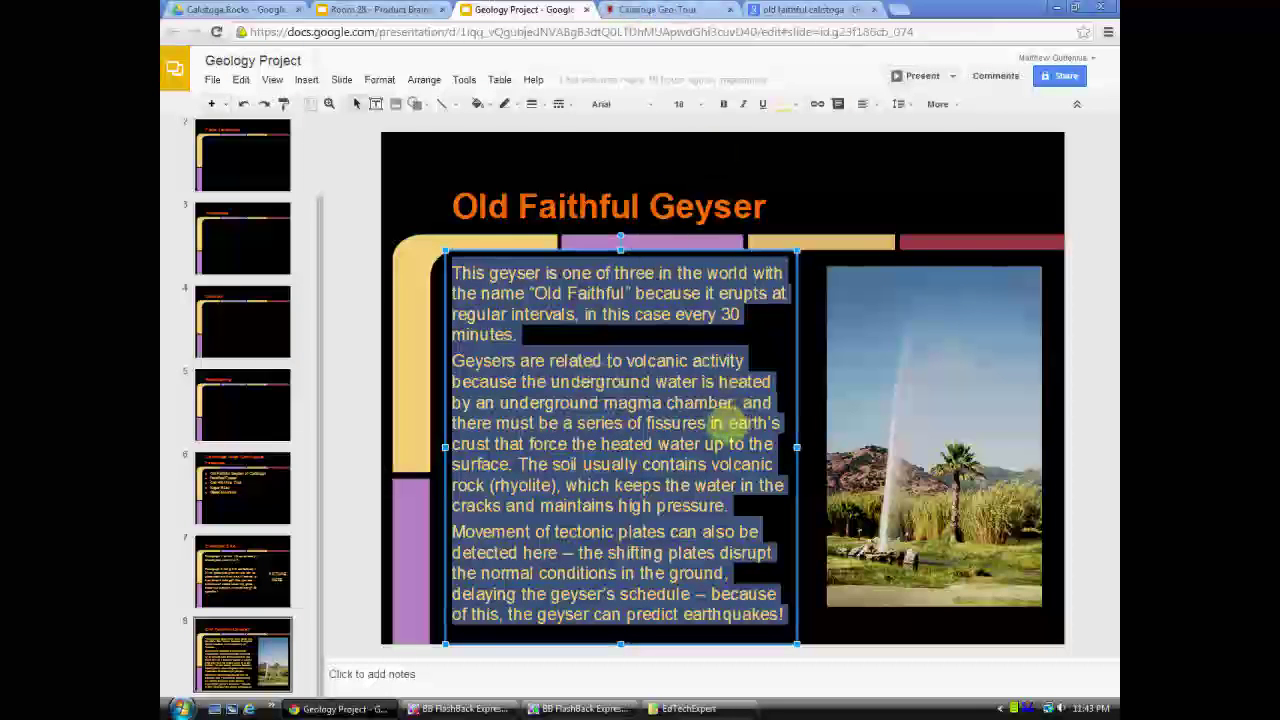
- Paste the geyser text into Old Faithful Geyser's description on the map
{"action": "left_click", "coordinate": [652, 10]}
{"action": "left_click", "coordinate": [590, 215]}
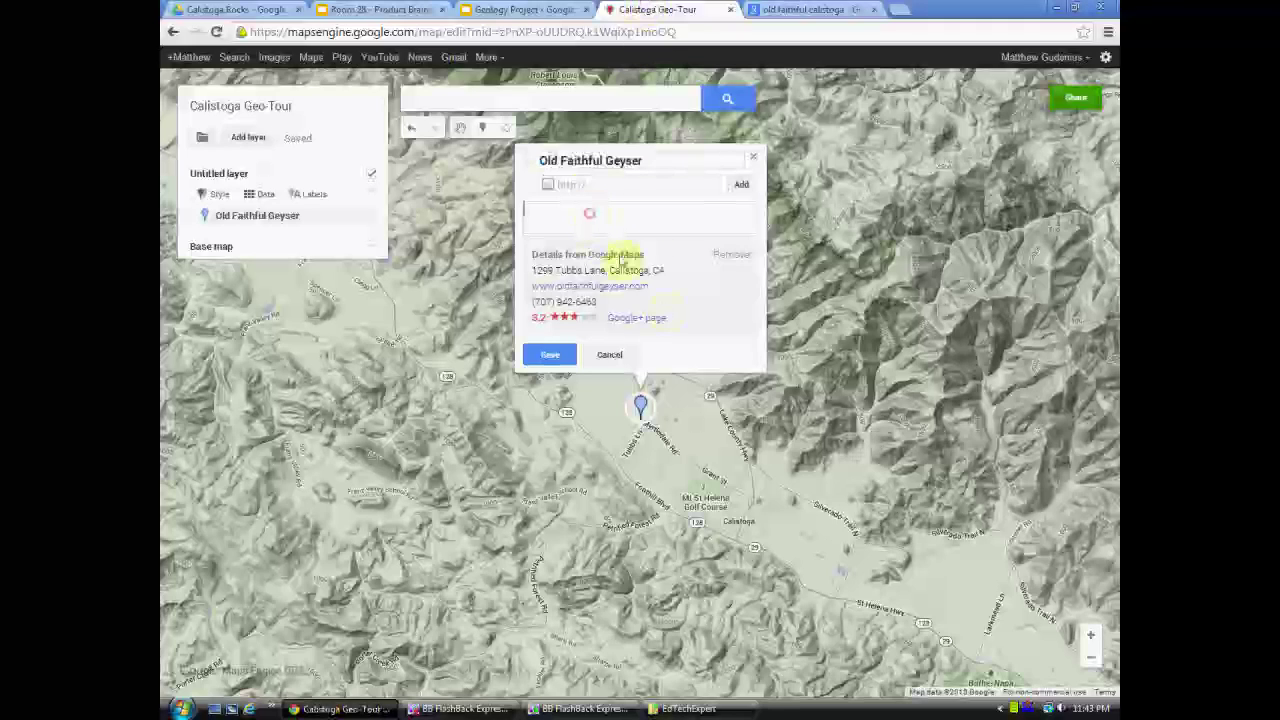
{"action": "key", "text": "ctrl+v"}
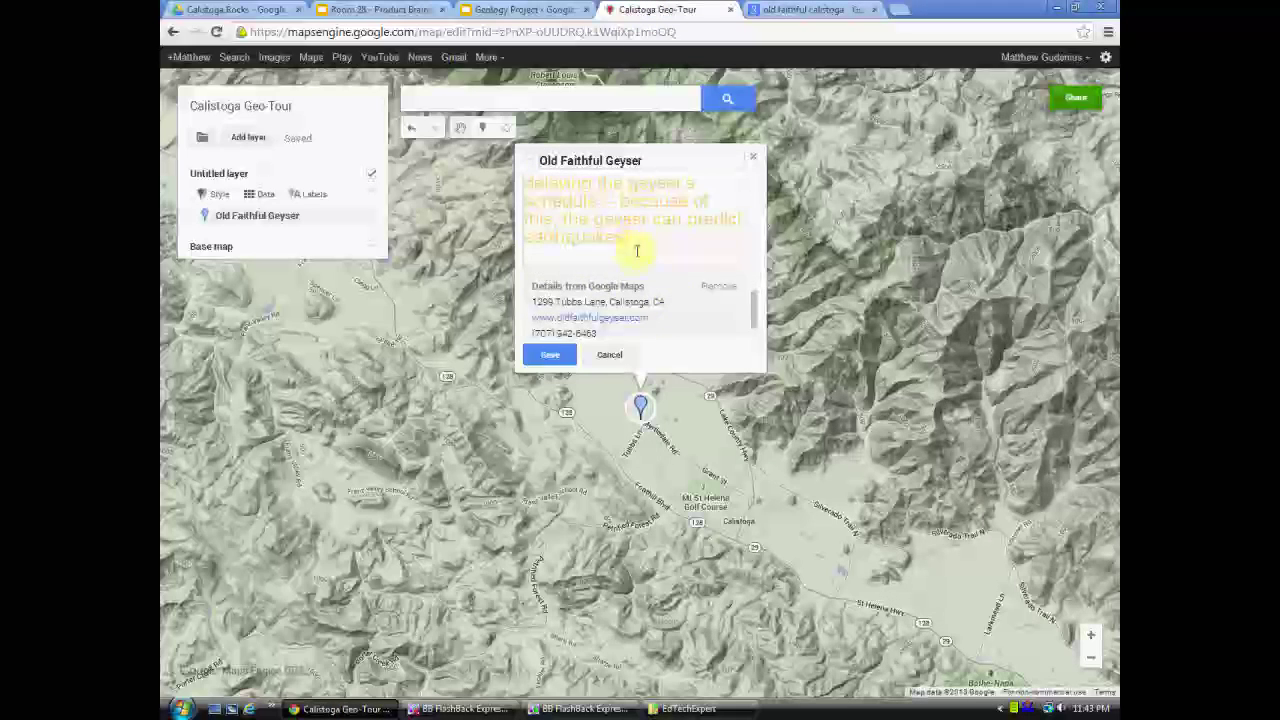
{"action": "scroll", "coordinate": [645, 270], "scroll_direction": "up", "scroll_amount": 5}
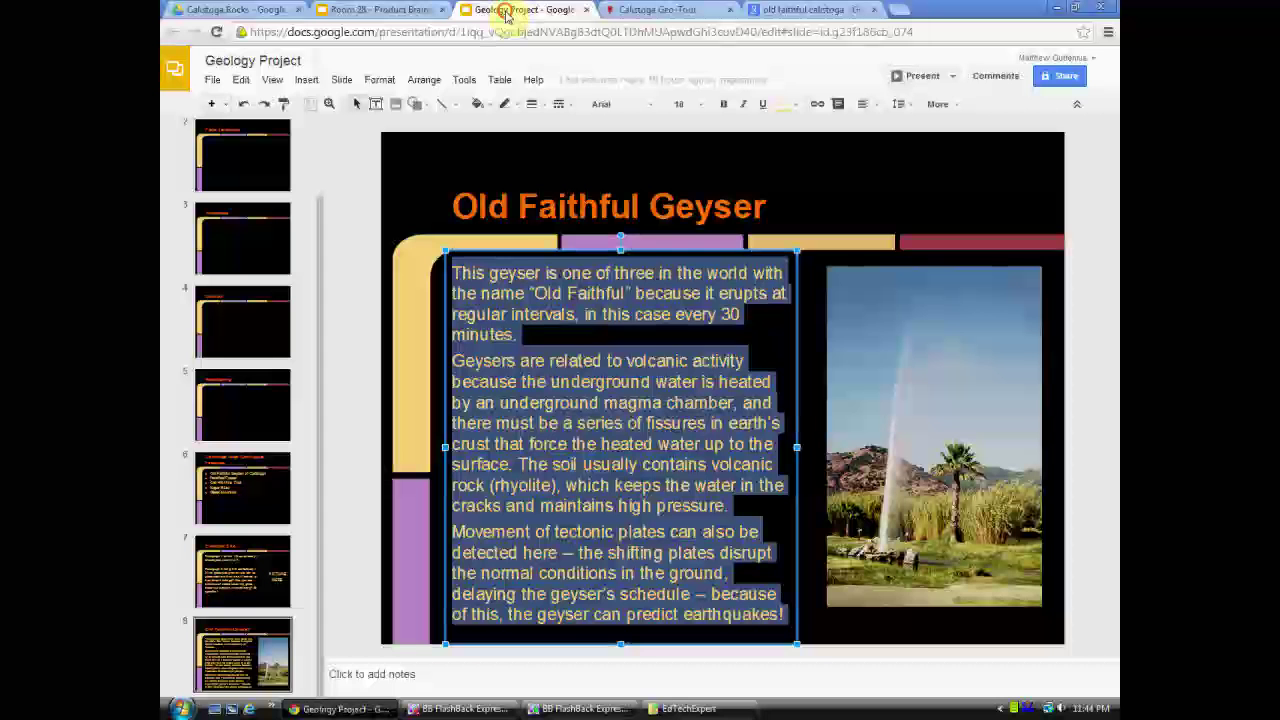
- Search for 'calistoga old faithful' images through the slide's Insert > Image search
{"action": "left_click", "coordinate": [497, 13]}
{"action": "left_click", "coordinate": [306, 79]}
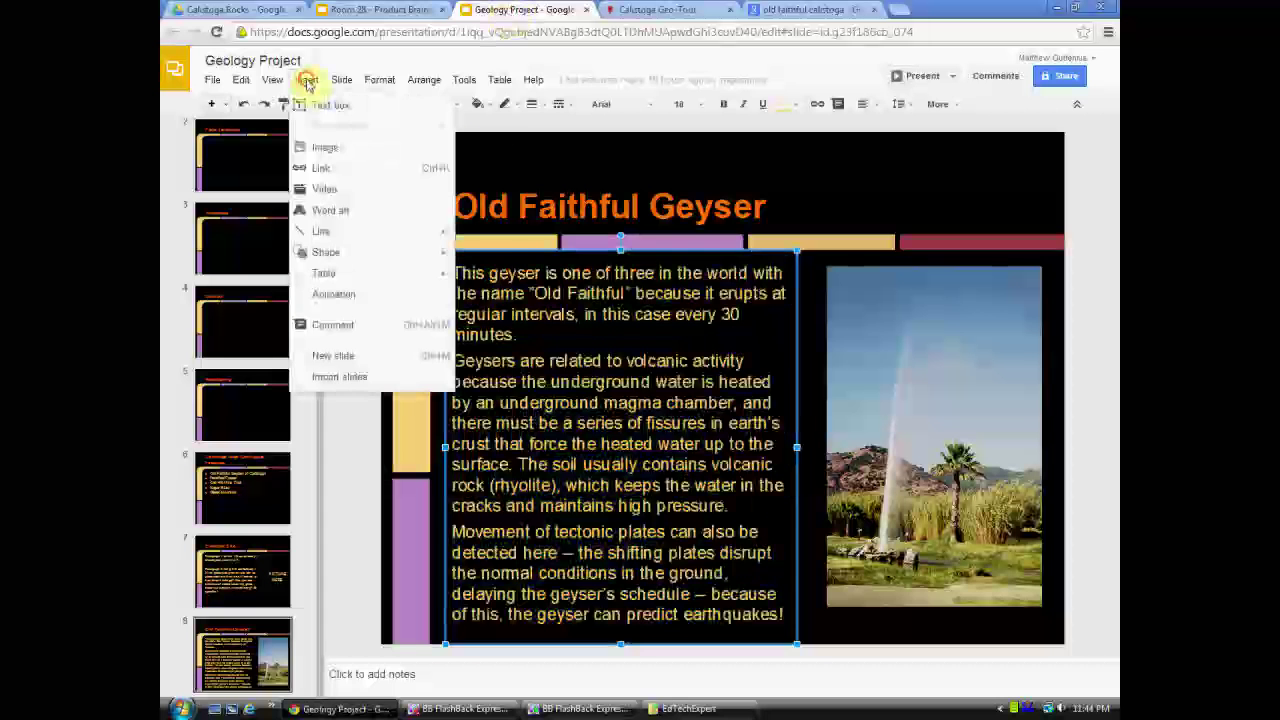
{"action": "left_click", "coordinate": [325, 148]}
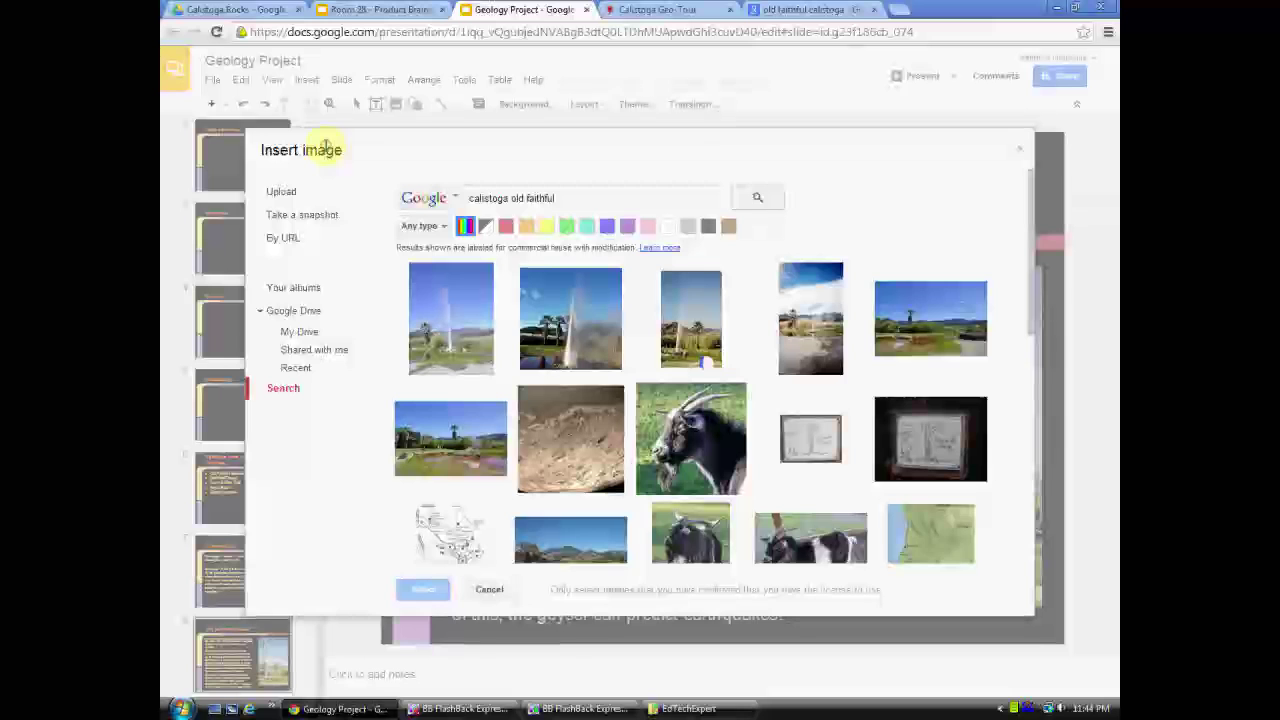
{"action": "left_click", "coordinate": [283, 192]}
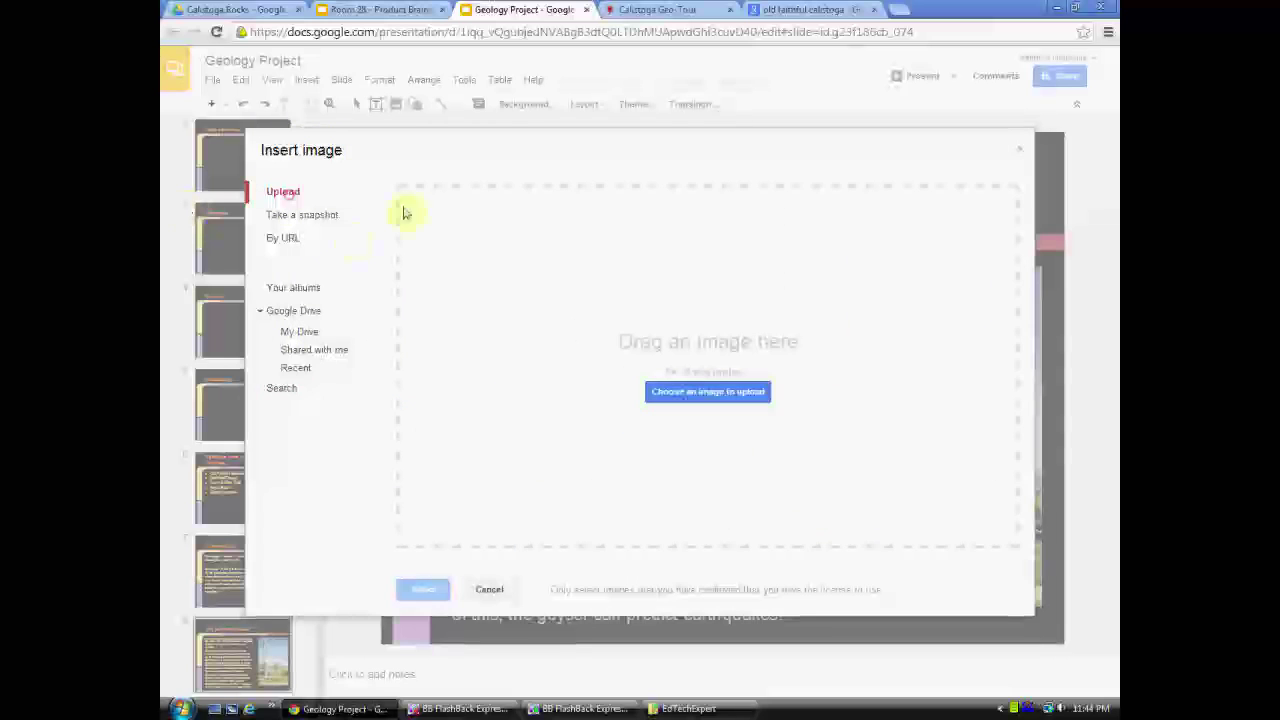
{"action": "left_click", "coordinate": [279, 390]}
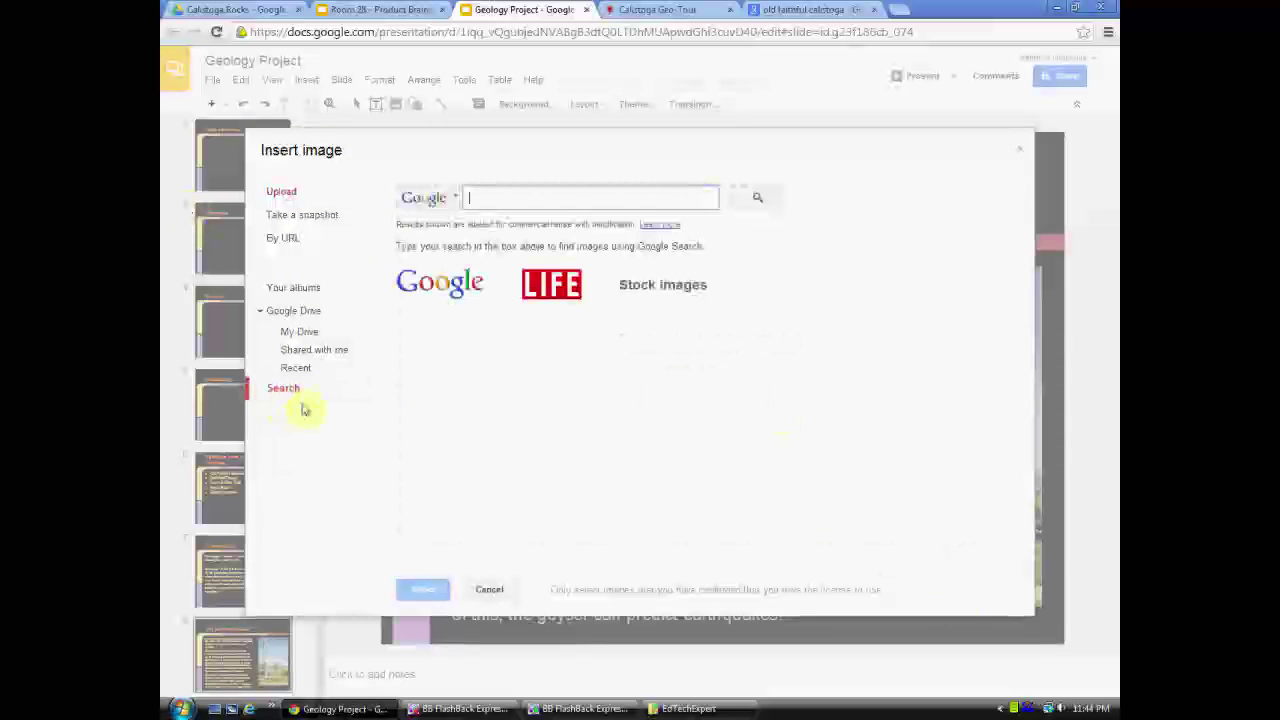
{"action": "left_click", "coordinate": [489, 199]}
{"action": "type", "text": "calistoga"}
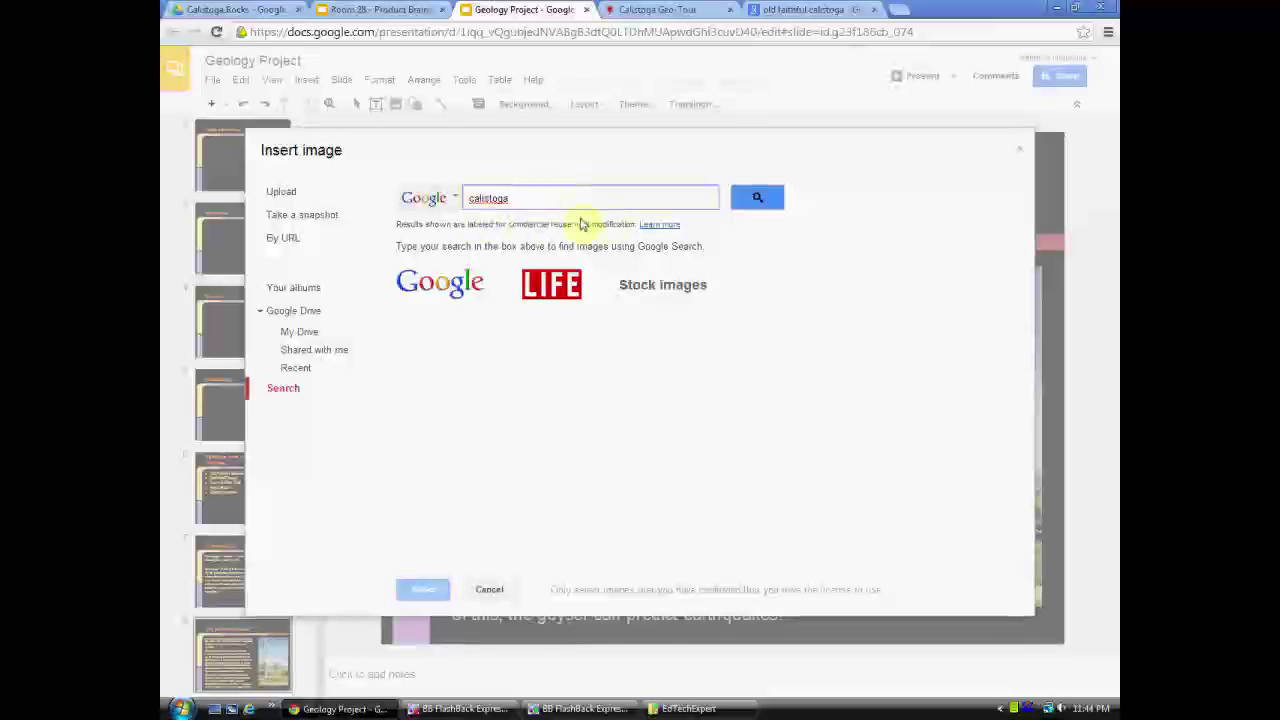
{"action": "type", "text": "old faithful"}
{"action": "left_click", "coordinate": [768, 199]}
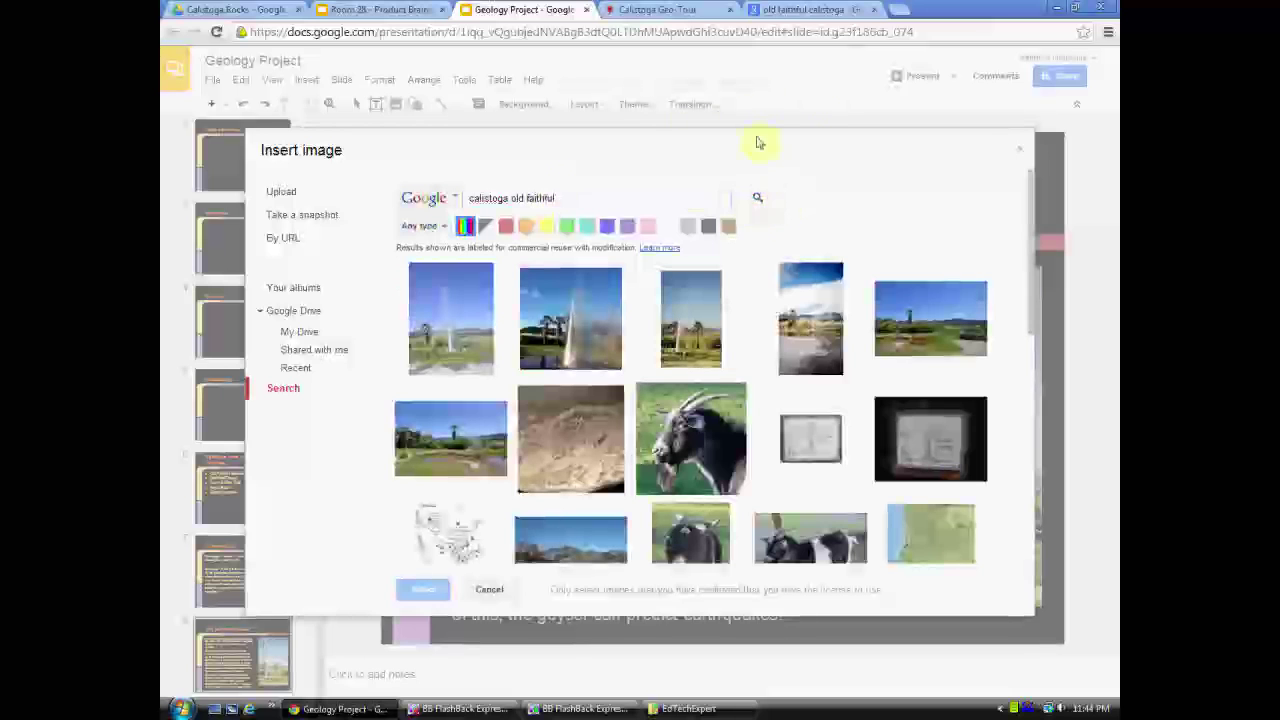
{"action": "left_click", "coordinate": [785, 9]}
{"action": "left_click", "coordinate": [172, 33]}
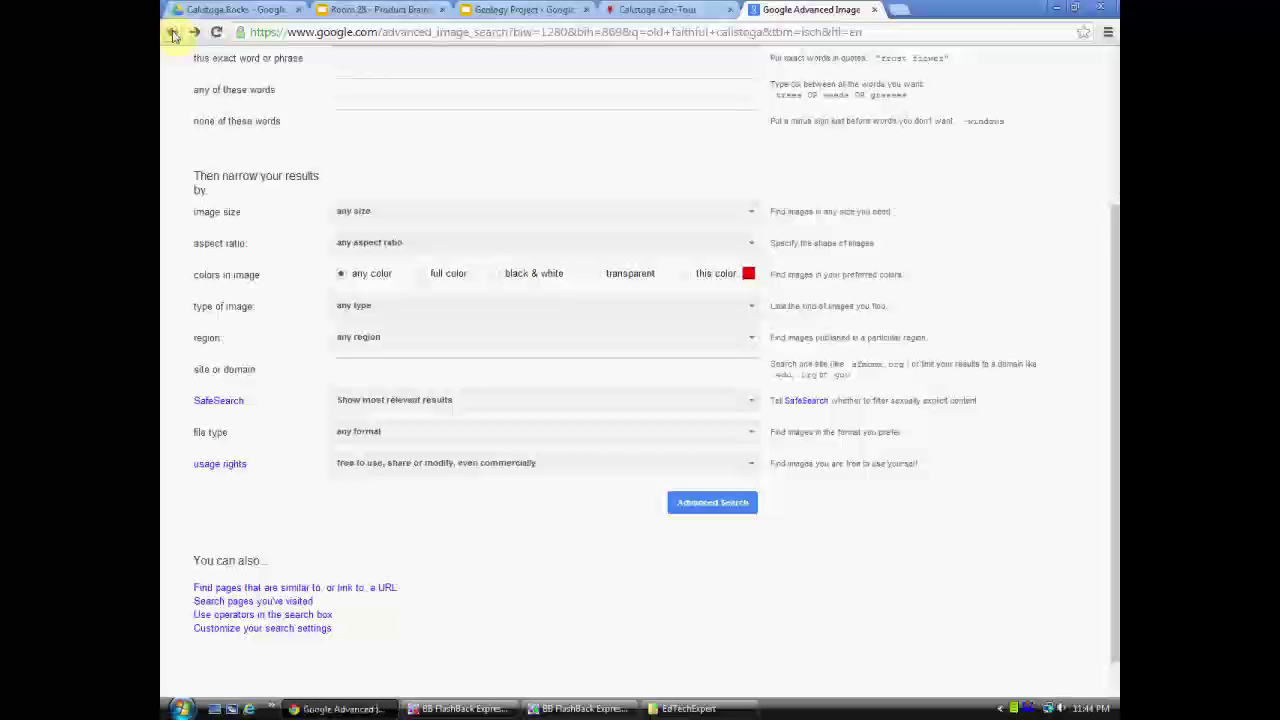
- Search Google Images for 'calistoga old faithful', correcting a typo
{"action": "left_click", "coordinate": [172, 33]}
{"action": "left_click", "coordinate": [172, 33]}
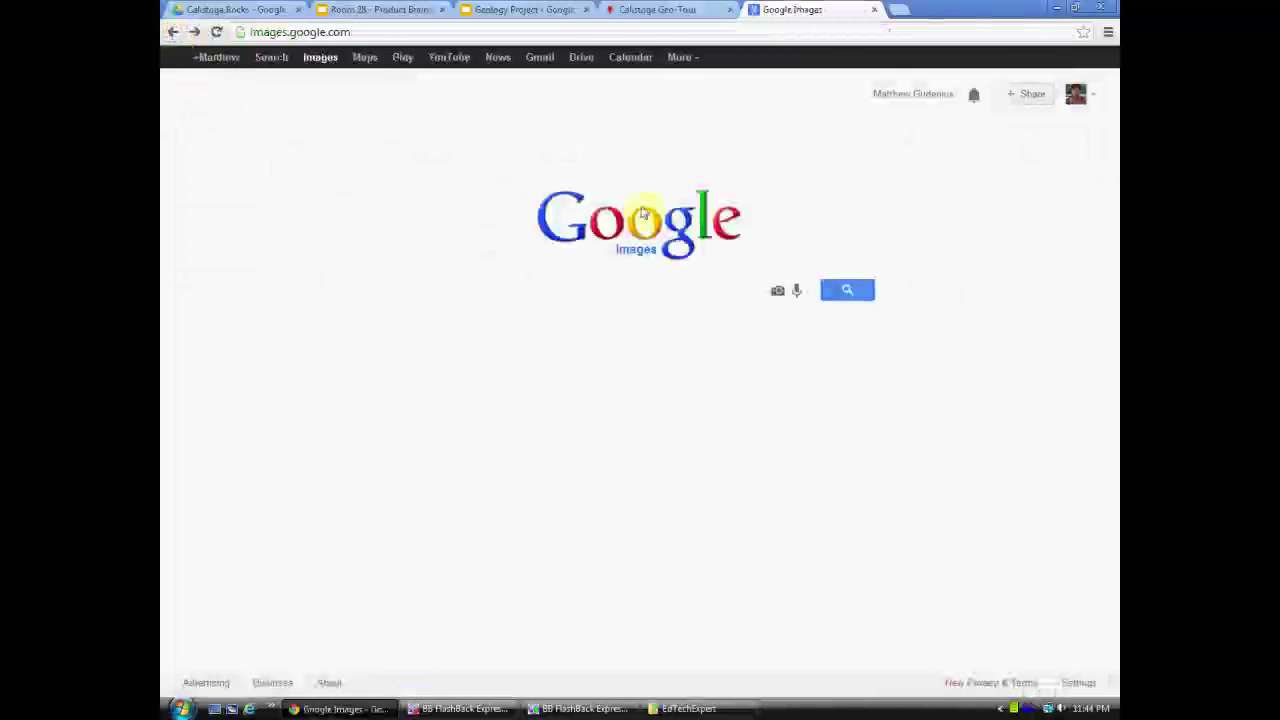
{"action": "type", "text": "calistoga"}
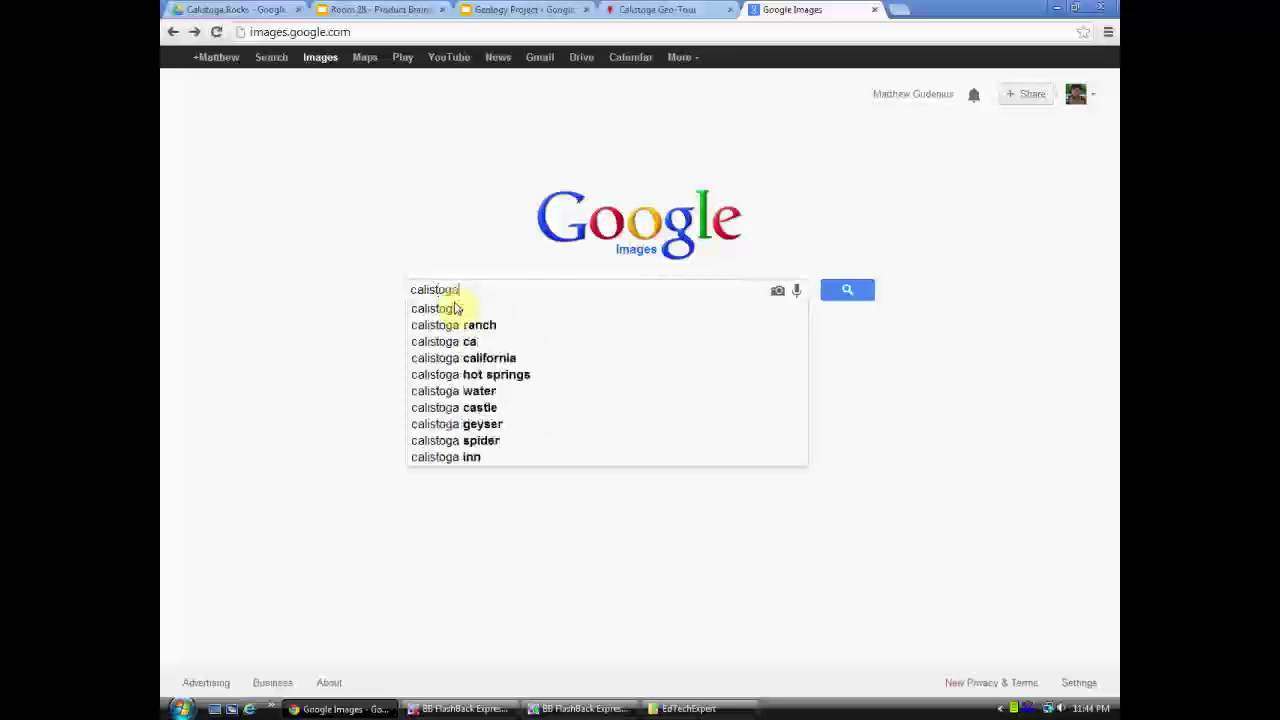
{"action": "type", "text": " old faithg"}
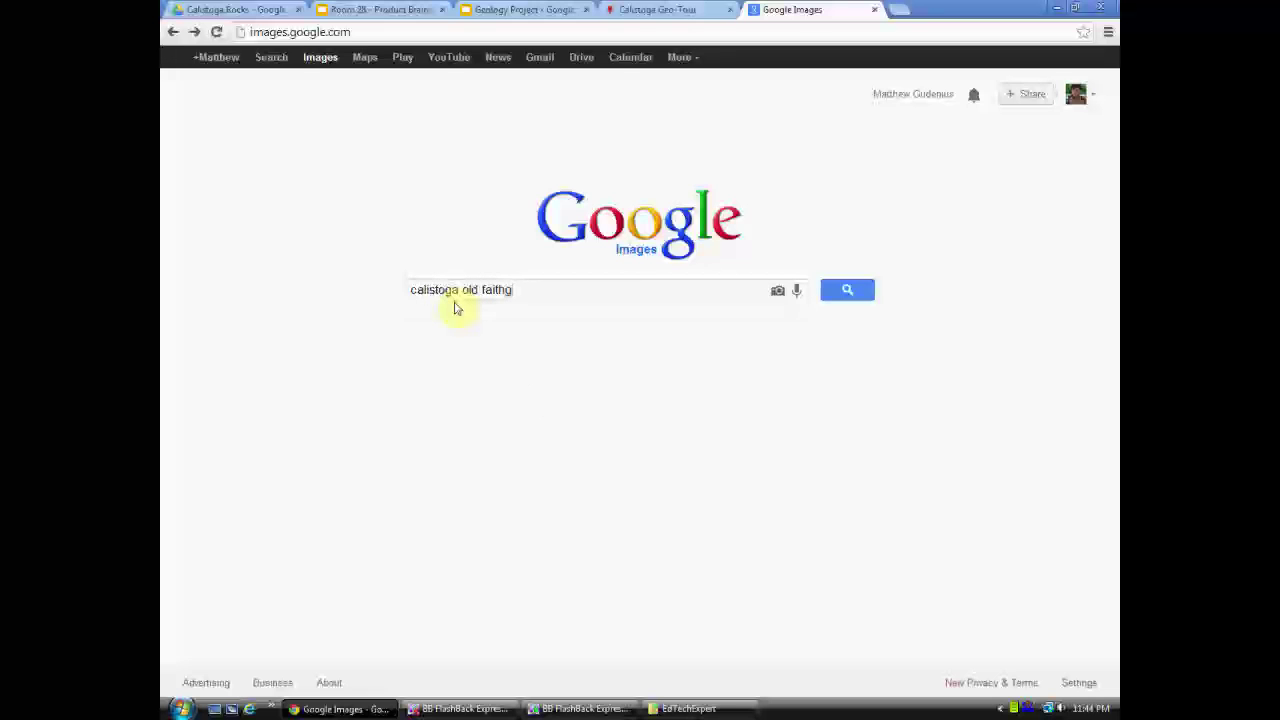
{"action": "key", "text": "BackSpace"}
{"action": "type", "text": "ful"}
{"action": "key", "text": "Return"}
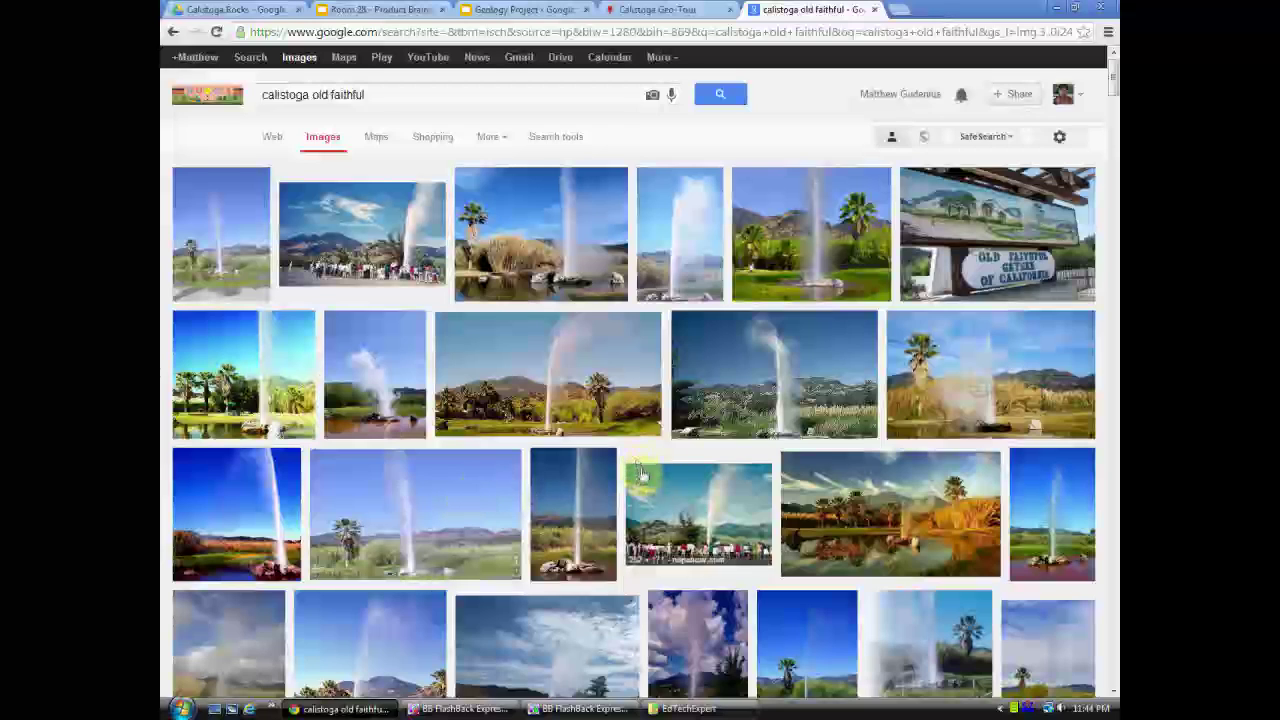
{"action": "left_click", "coordinate": [642, 507]}
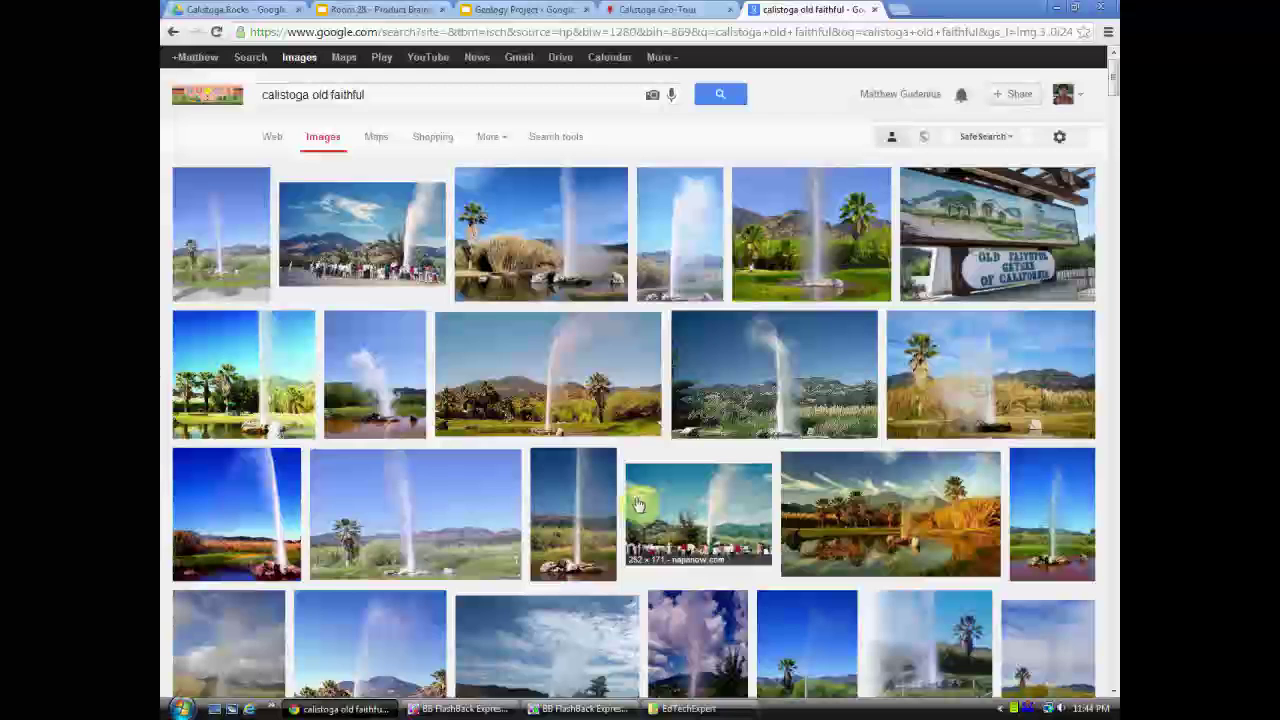
- Use Advanced search to limit results to images free to use, share or modify, even commercially
{"action": "left_click", "coordinate": [1059, 138]}
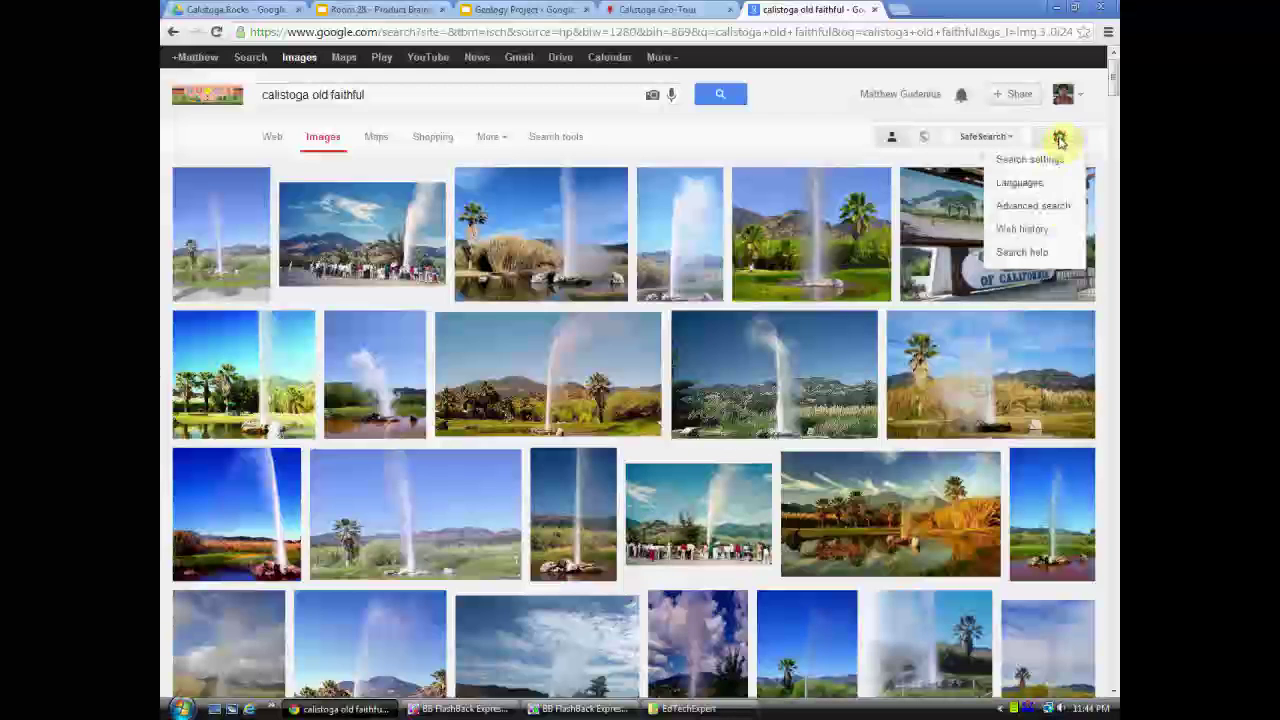
{"action": "left_click", "coordinate": [1043, 208]}
{"action": "scroll", "coordinate": [449, 497], "scroll_direction": "down", "scroll_amount": 2}
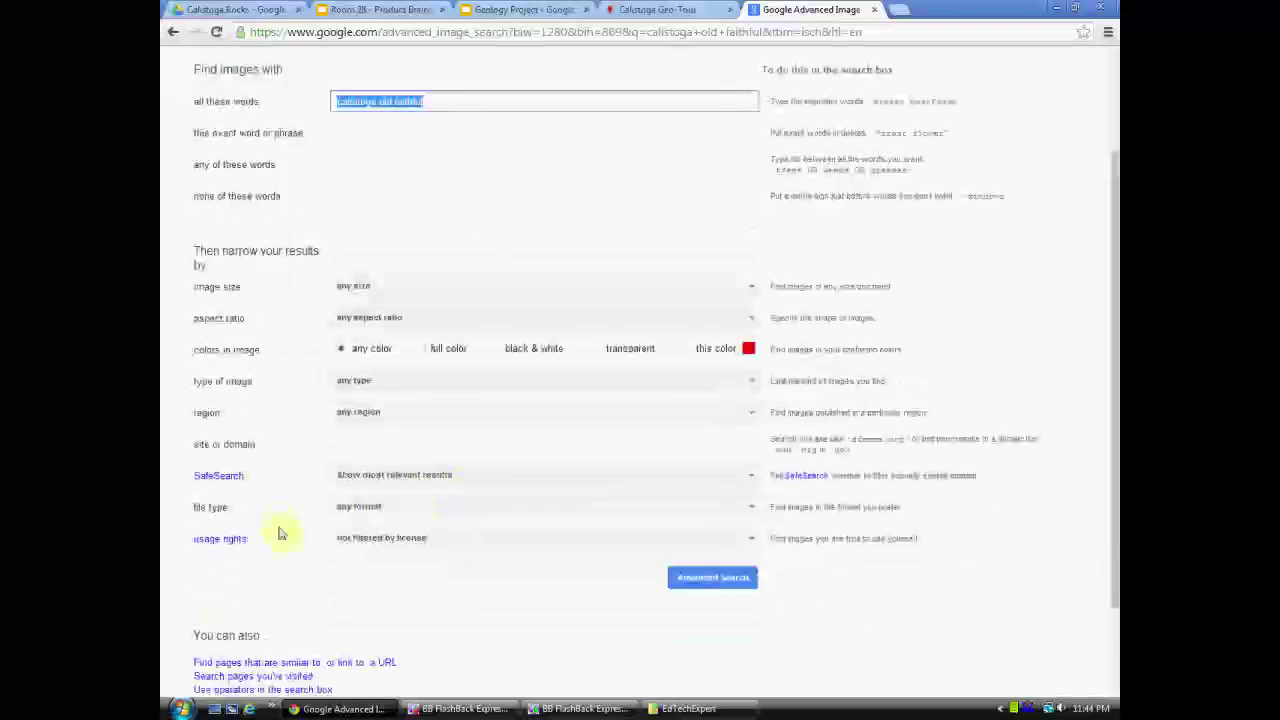
{"action": "left_click", "coordinate": [393, 536]}
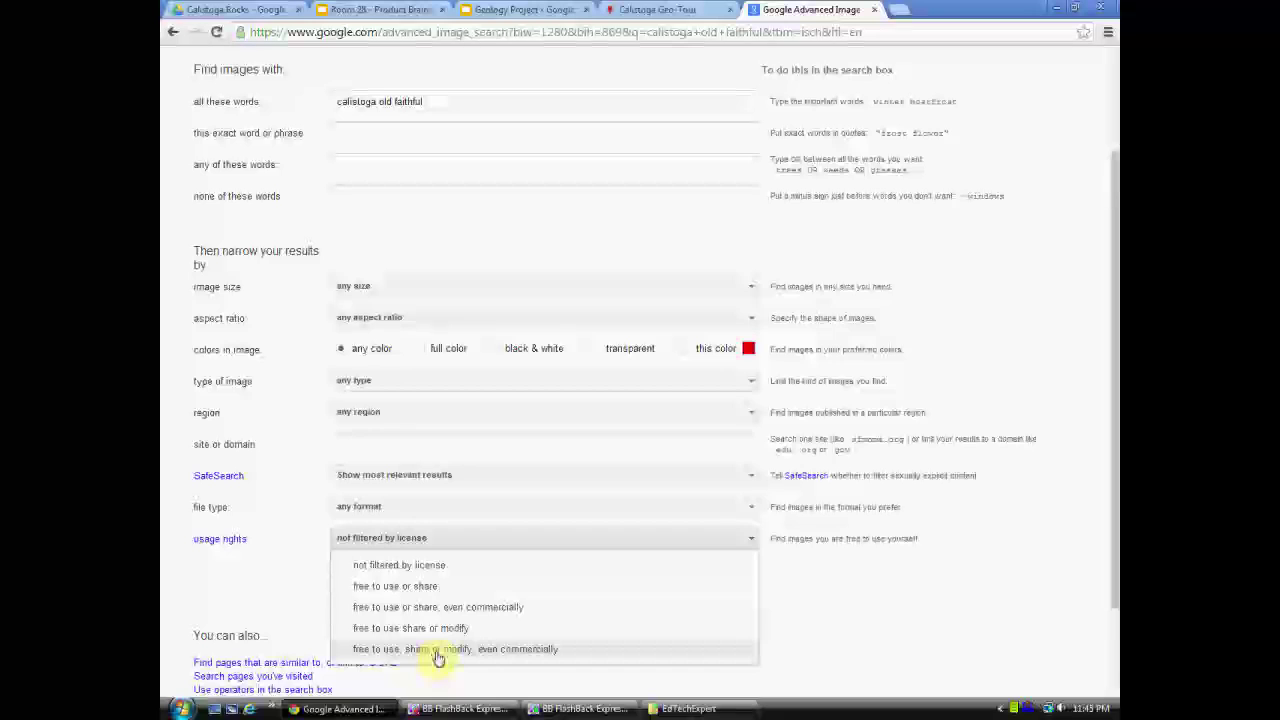
{"action": "left_click", "coordinate": [432, 652]}
{"action": "left_click", "coordinate": [736, 588]}
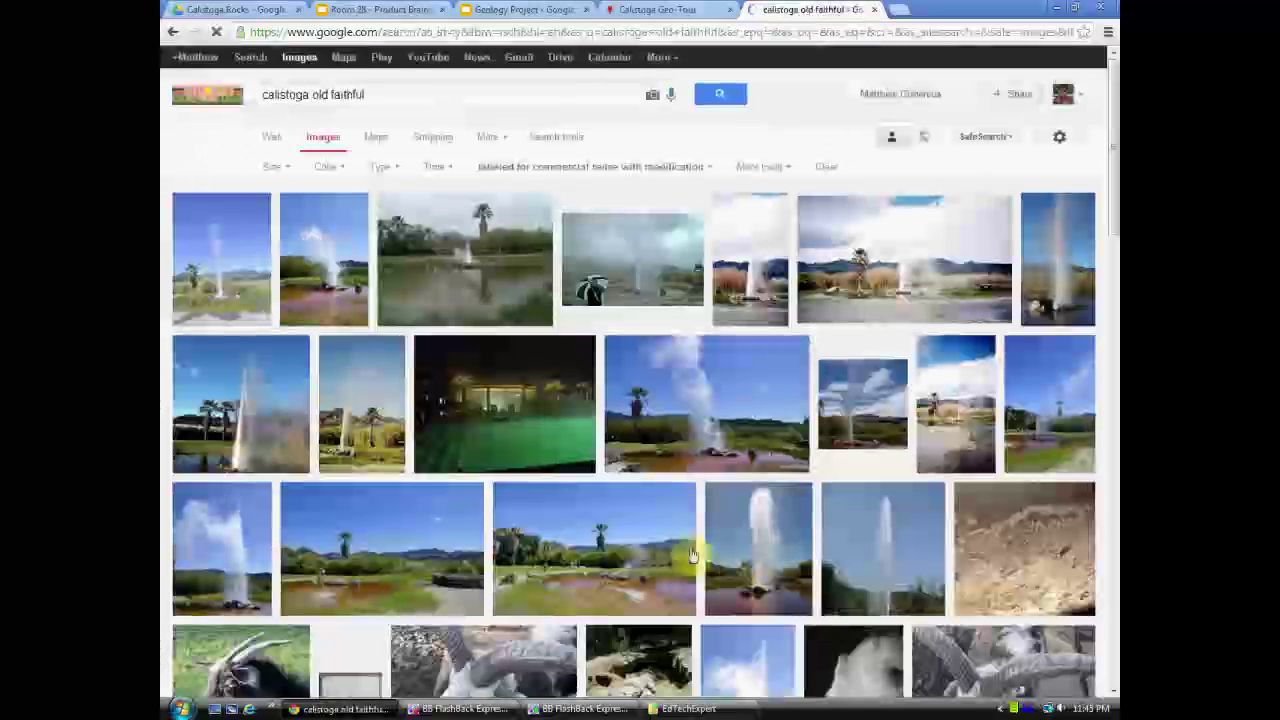
{"action": "scroll", "coordinate": [583, 433], "scroll_direction": "down", "scroll_amount": 4}
{"action": "scroll", "coordinate": [583, 433], "scroll_direction": "down", "scroll_amount": 5}
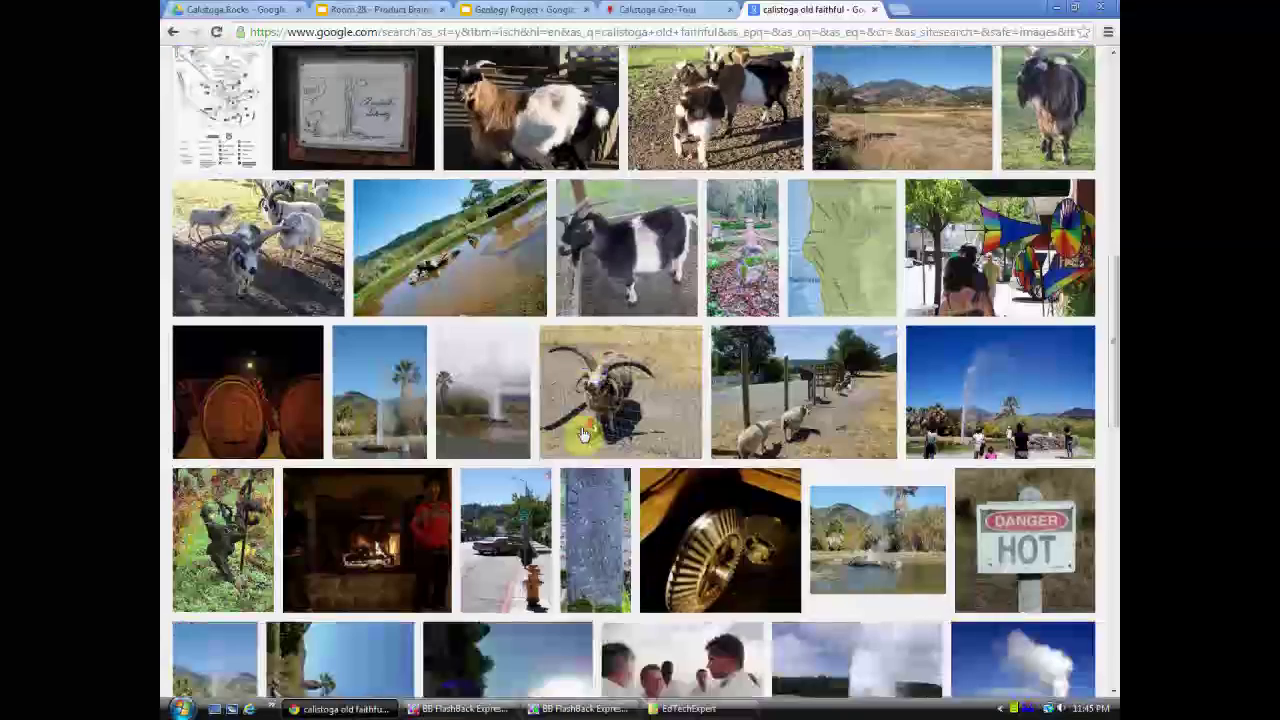
{"action": "scroll", "coordinate": [583, 440], "scroll_direction": "up", "scroll_amount": 4}
{"action": "scroll", "coordinate": [583, 440], "scroll_direction": "up", "scroll_amount": 10}
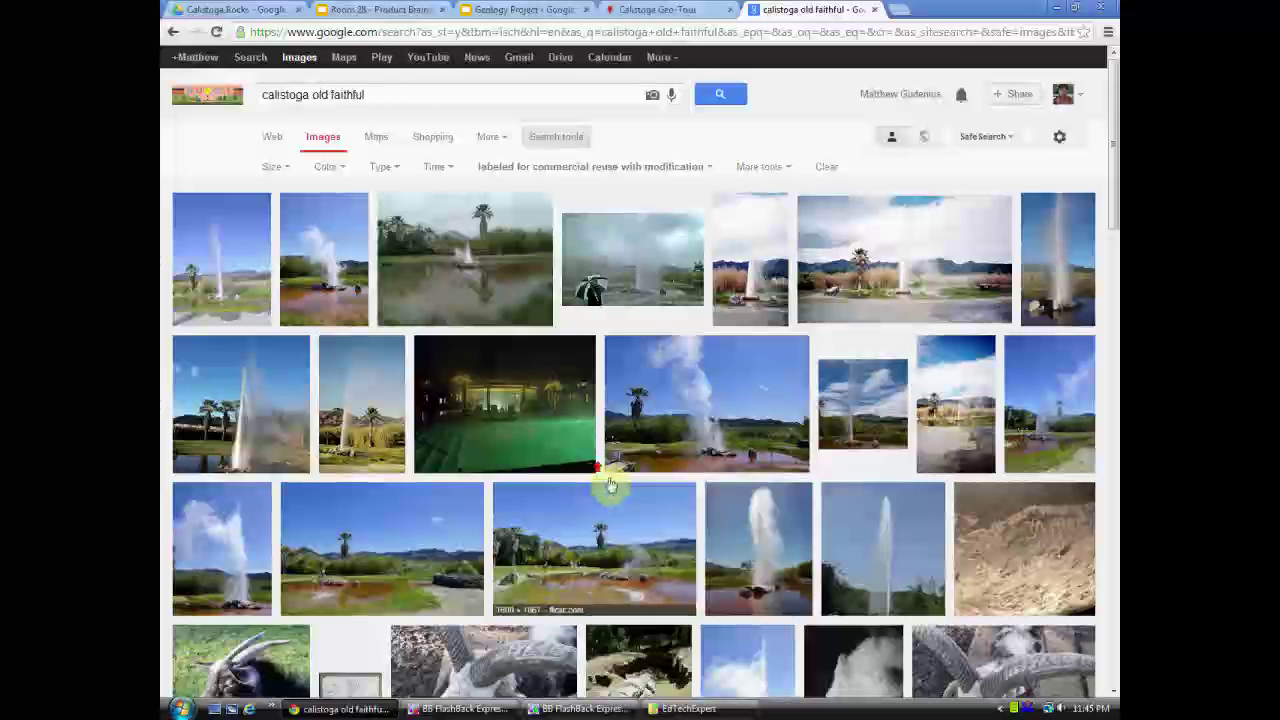
{"action": "left_click", "coordinate": [677, 9]}
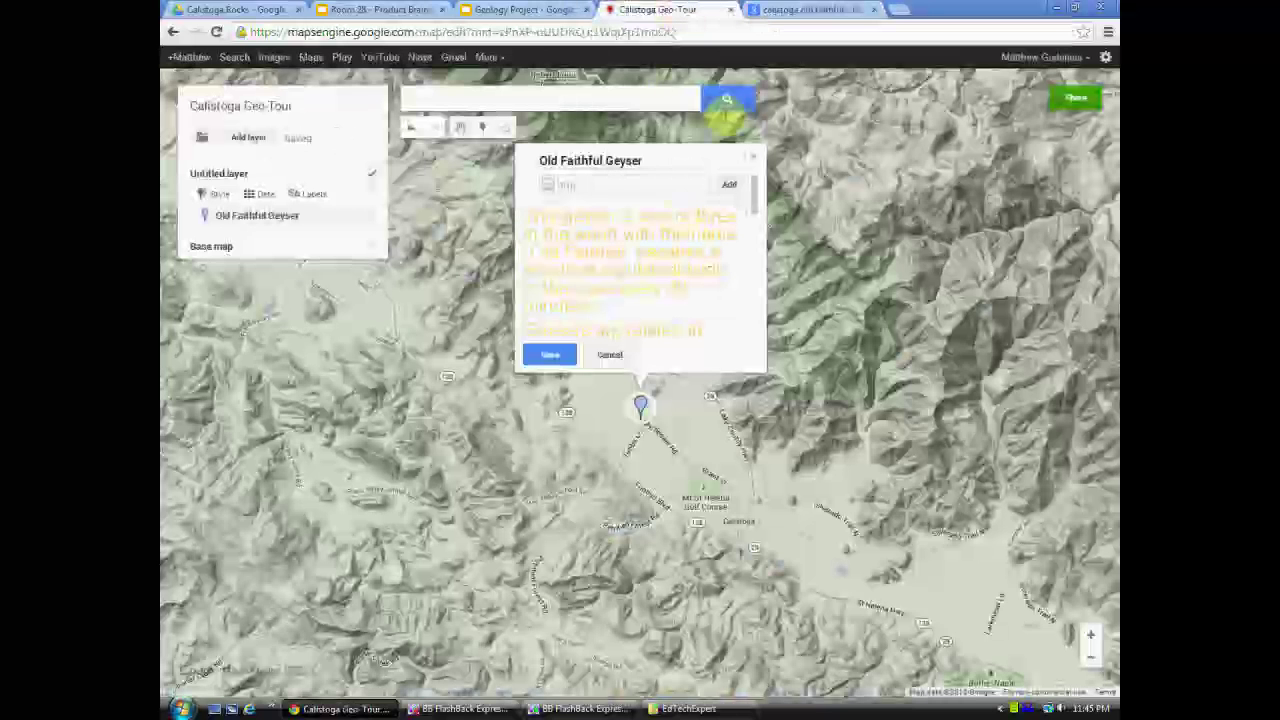
- Return to the Geology Project presentation's image search results for Old Faithful geyser photos
{"action": "left_click", "coordinate": [805, 9]}
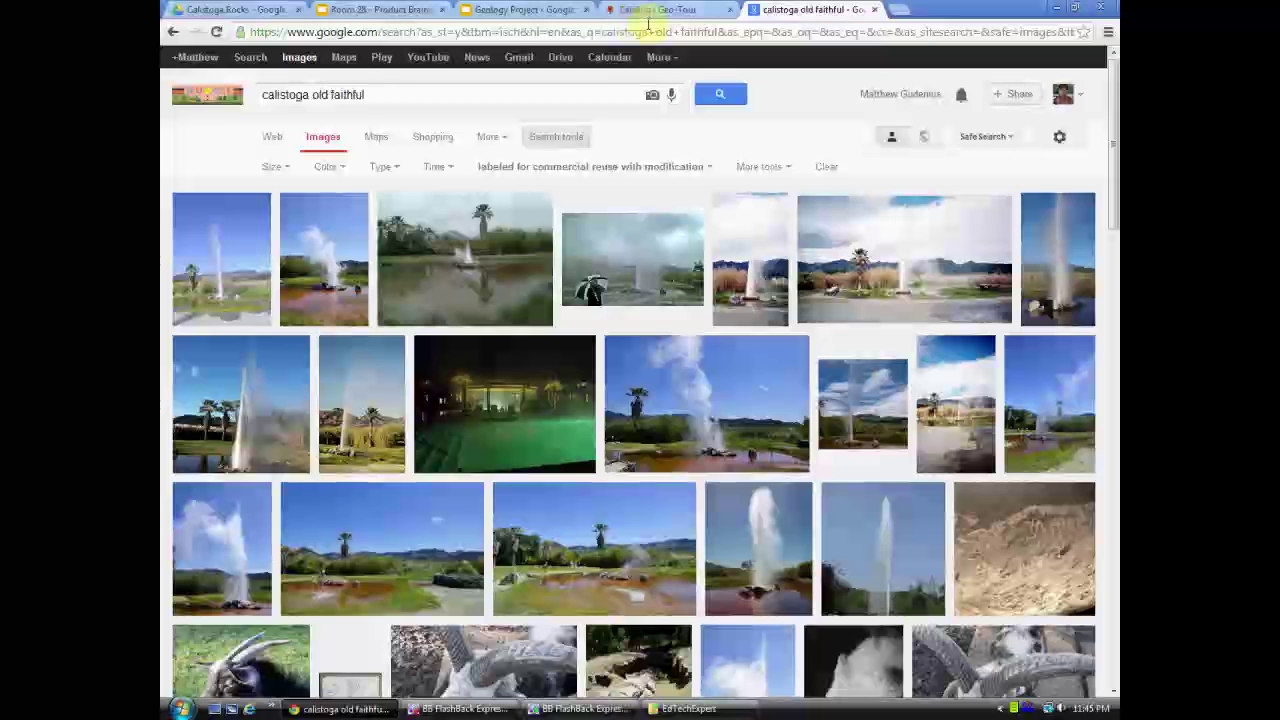
{"action": "left_click", "coordinate": [648, 10]}
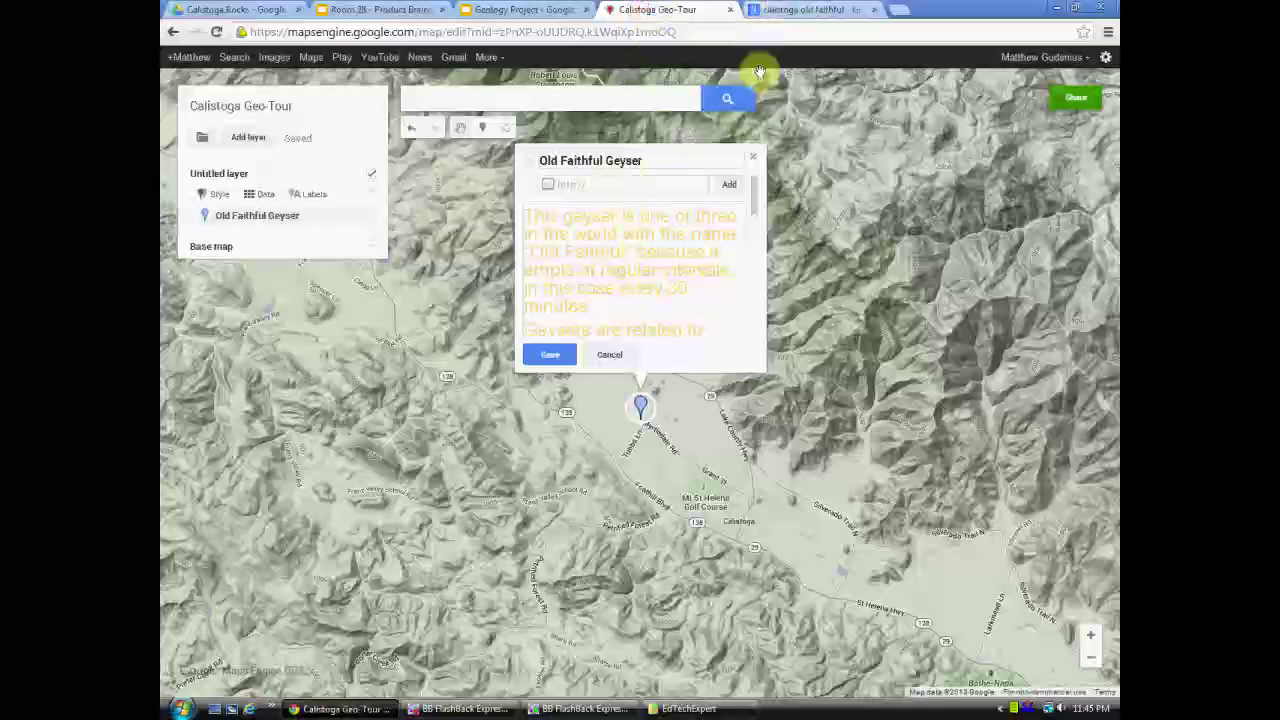
{"action": "left_click", "coordinate": [525, 9]}
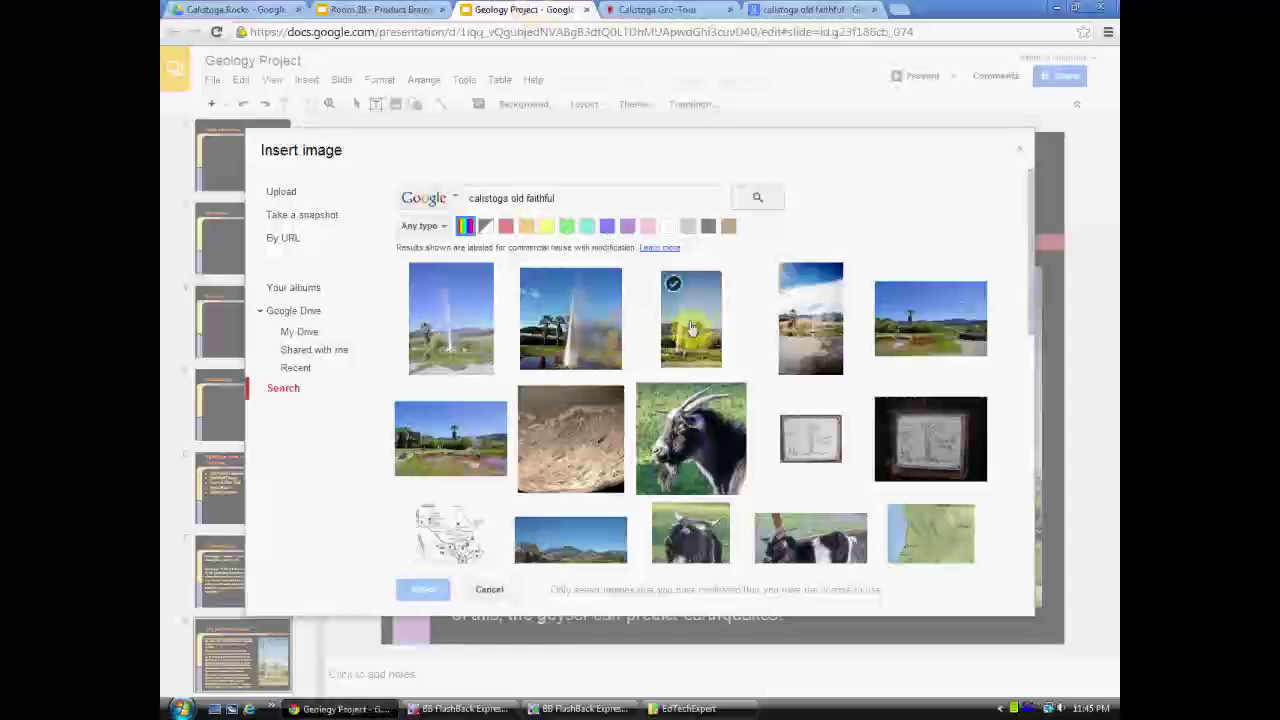
{"action": "left_click", "coordinate": [810, 9]}
{"action": "scroll", "coordinate": [717, 409], "scroll_direction": "down", "scroll_amount": 3}
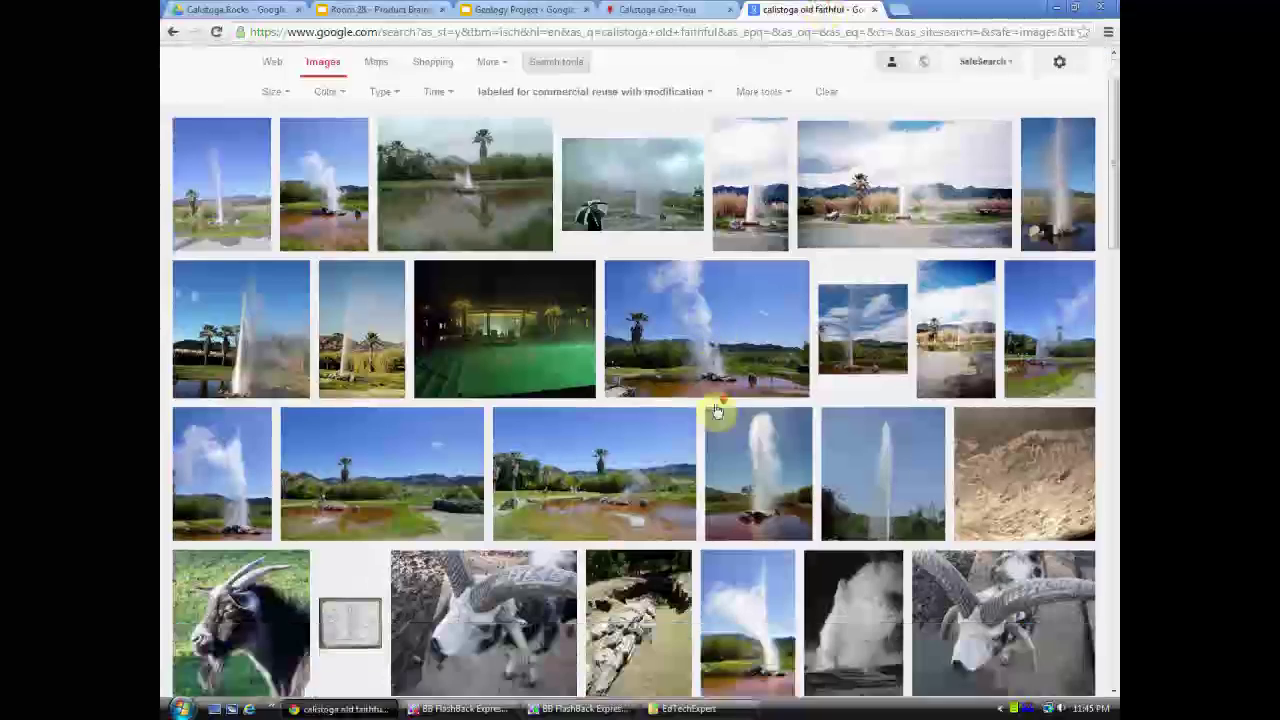
{"action": "scroll", "coordinate": [720, 410], "scroll_direction": "up", "scroll_amount": 3}
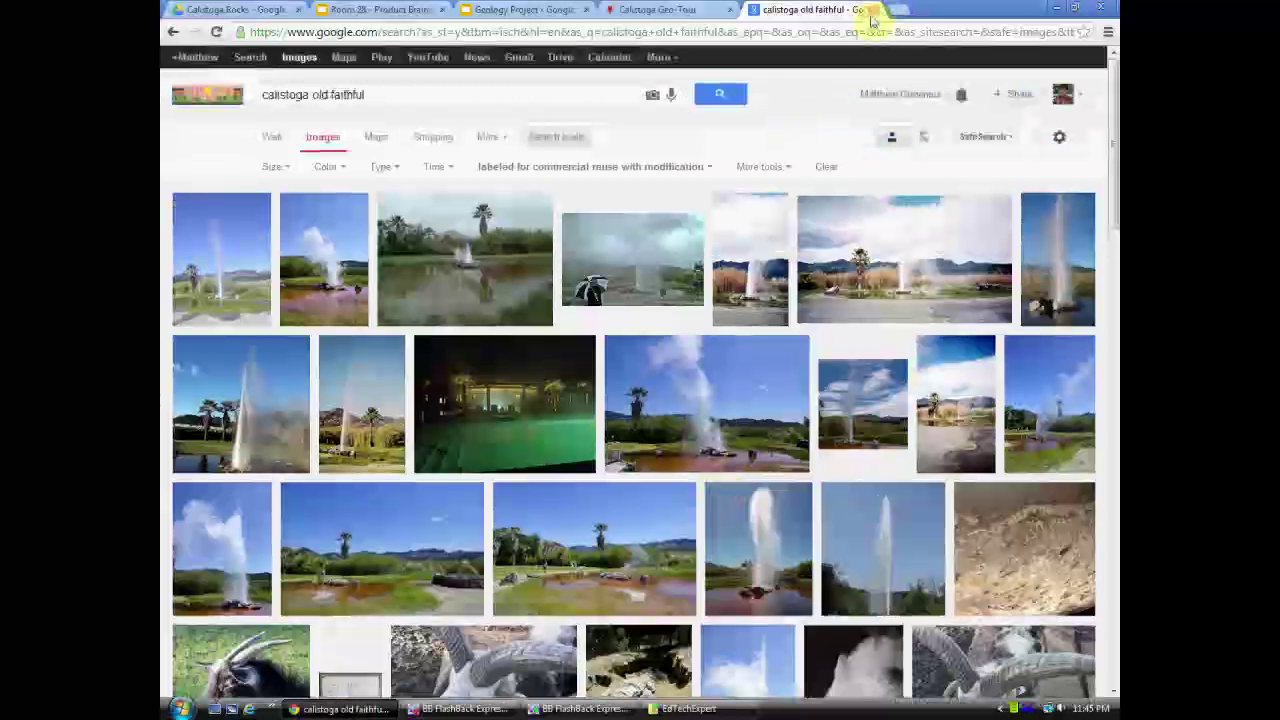
{"action": "left_click", "coordinate": [877, 10]}
{"action": "left_click", "coordinate": [500, 9]}
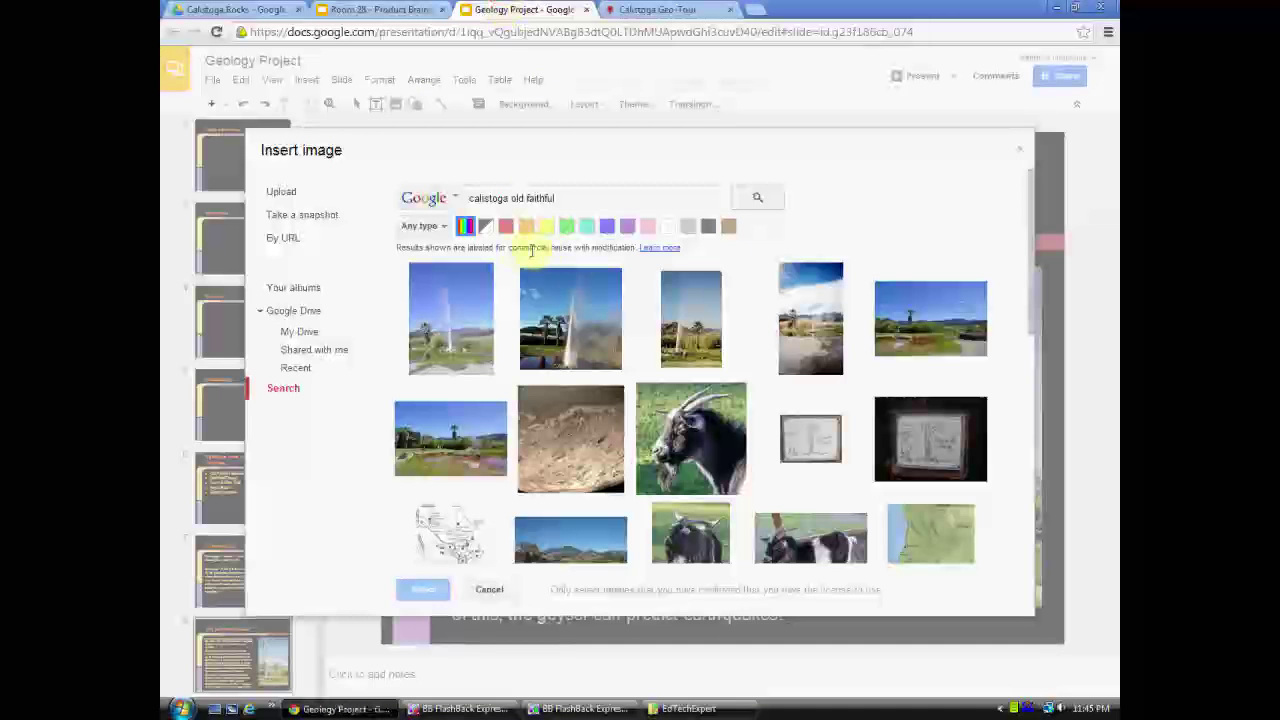
{"action": "left_click_drag", "start_coordinate": [507, 248], "coordinate": [612, 247]}
- Copy the upright third geyser photo's image URL and paste it into Old Faithful Geyser's image field
{"action": "left_click", "coordinate": [703, 355]}
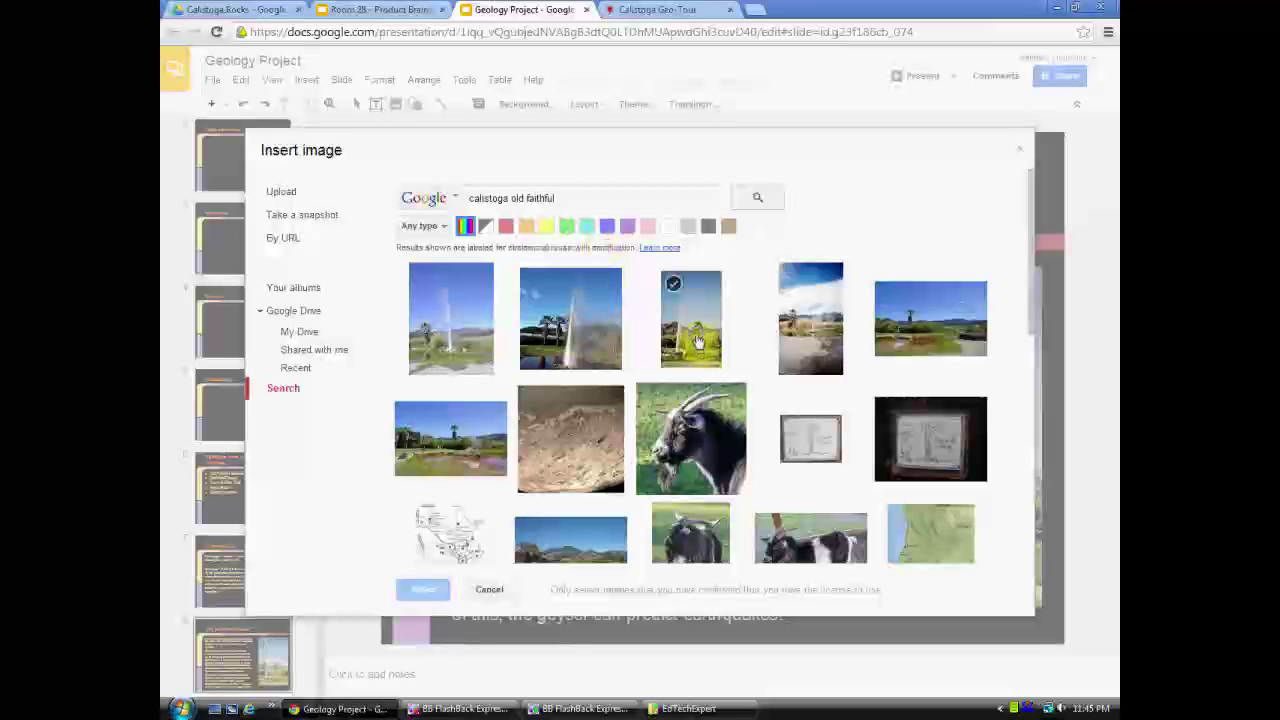
{"action": "right_click", "coordinate": [699, 341]}
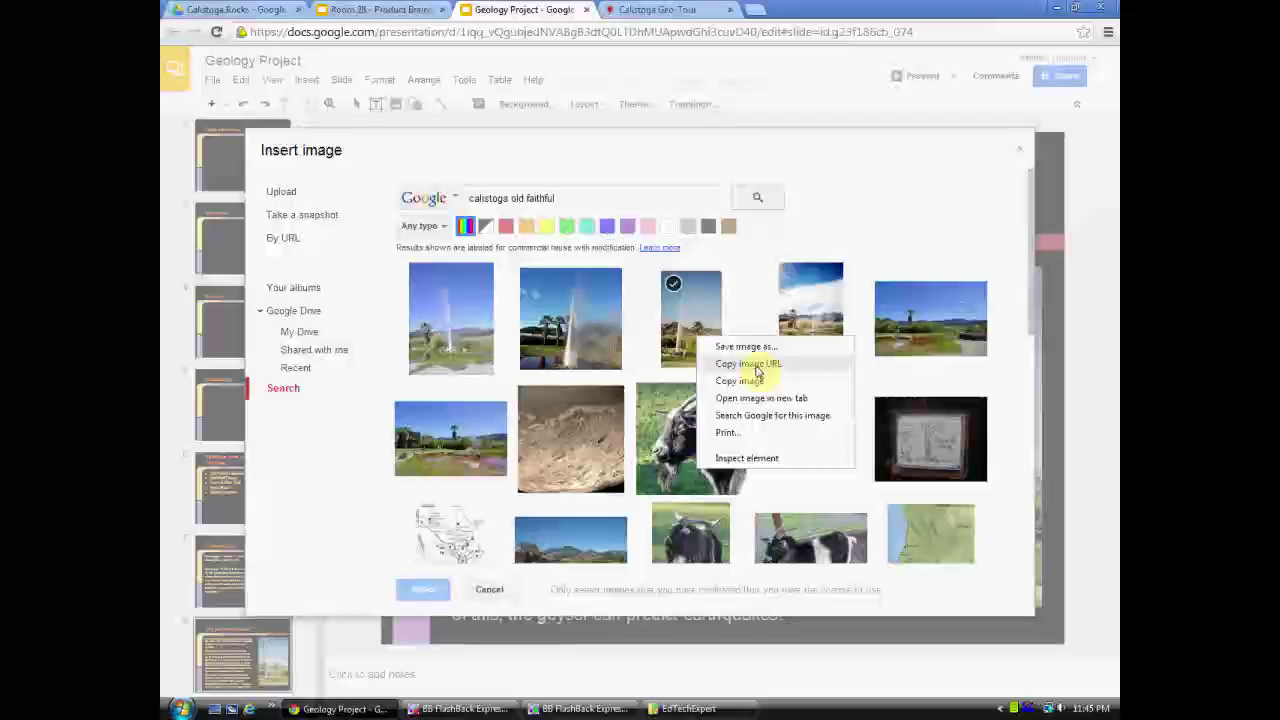
{"action": "left_click", "coordinate": [757, 368]}
{"action": "left_click", "coordinate": [630, 10]}
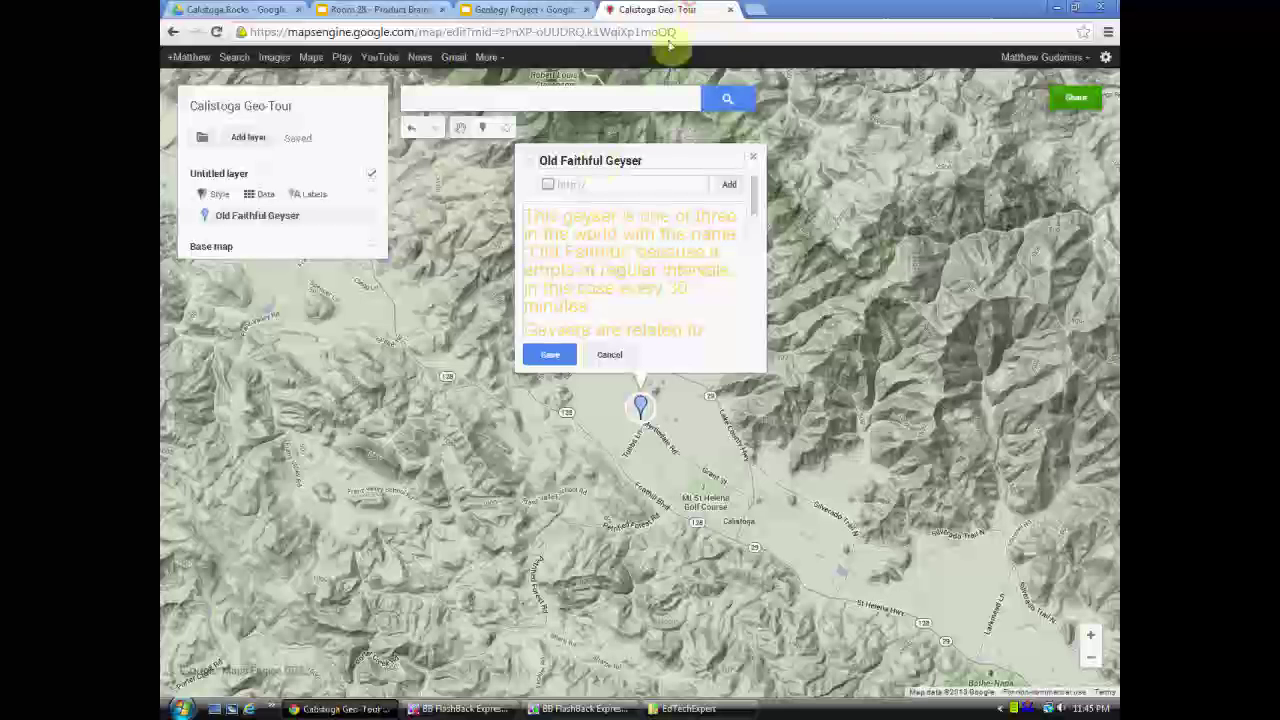
{"action": "left_click", "coordinate": [592, 184]}
{"action": "key", "text": "ctrl+v"}
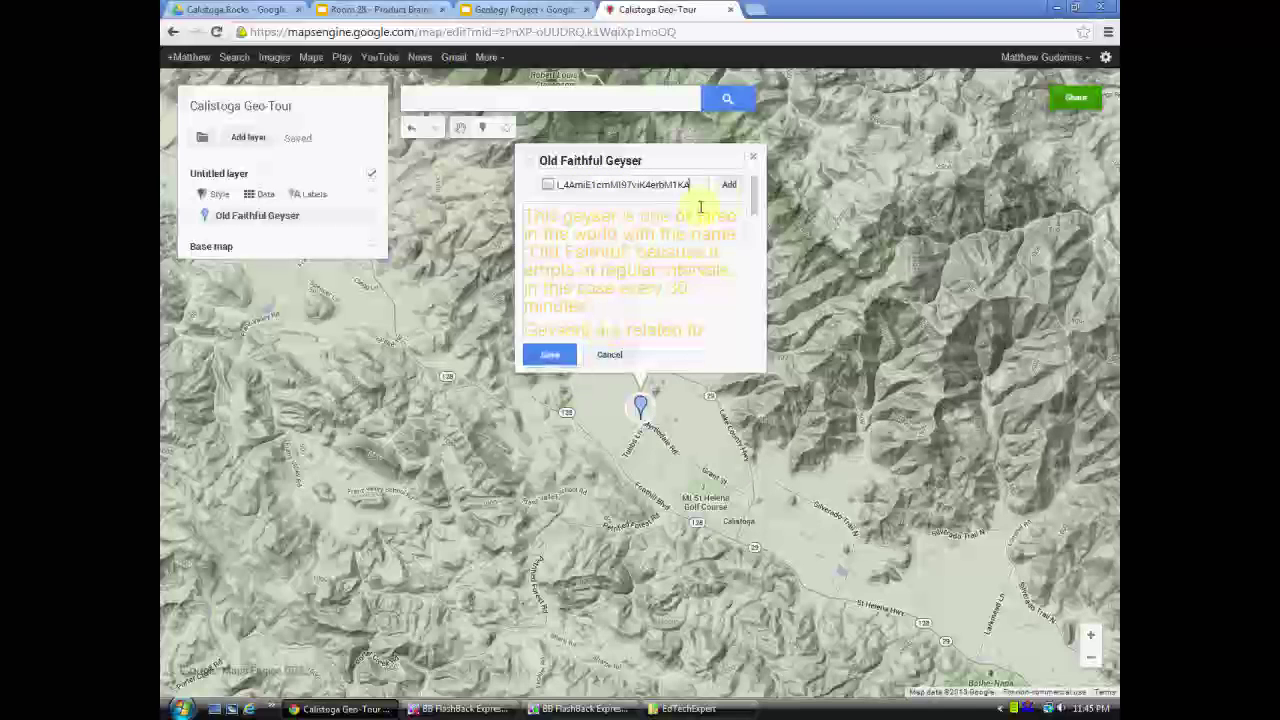
- Add the pasted geyser photo to Old Faithful Geyser and save the marker with its description
{"action": "left_click", "coordinate": [729, 184]}
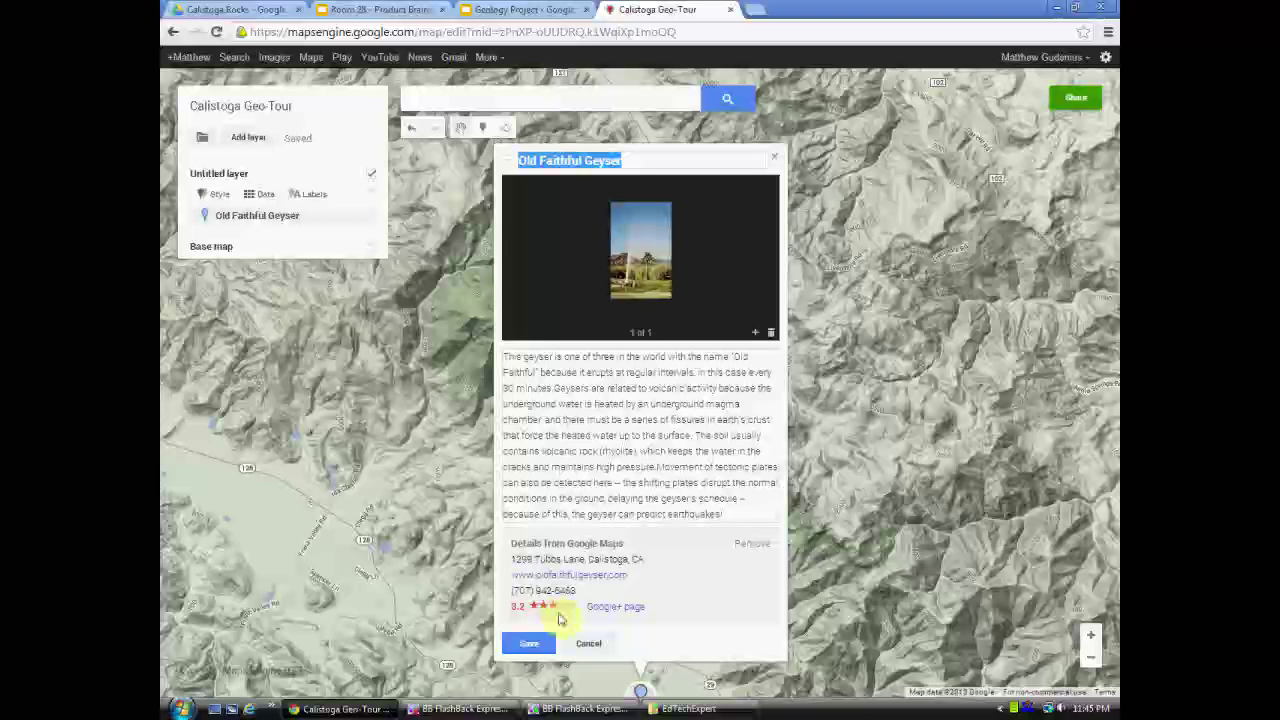
{"action": "left_click", "coordinate": [532, 647]}
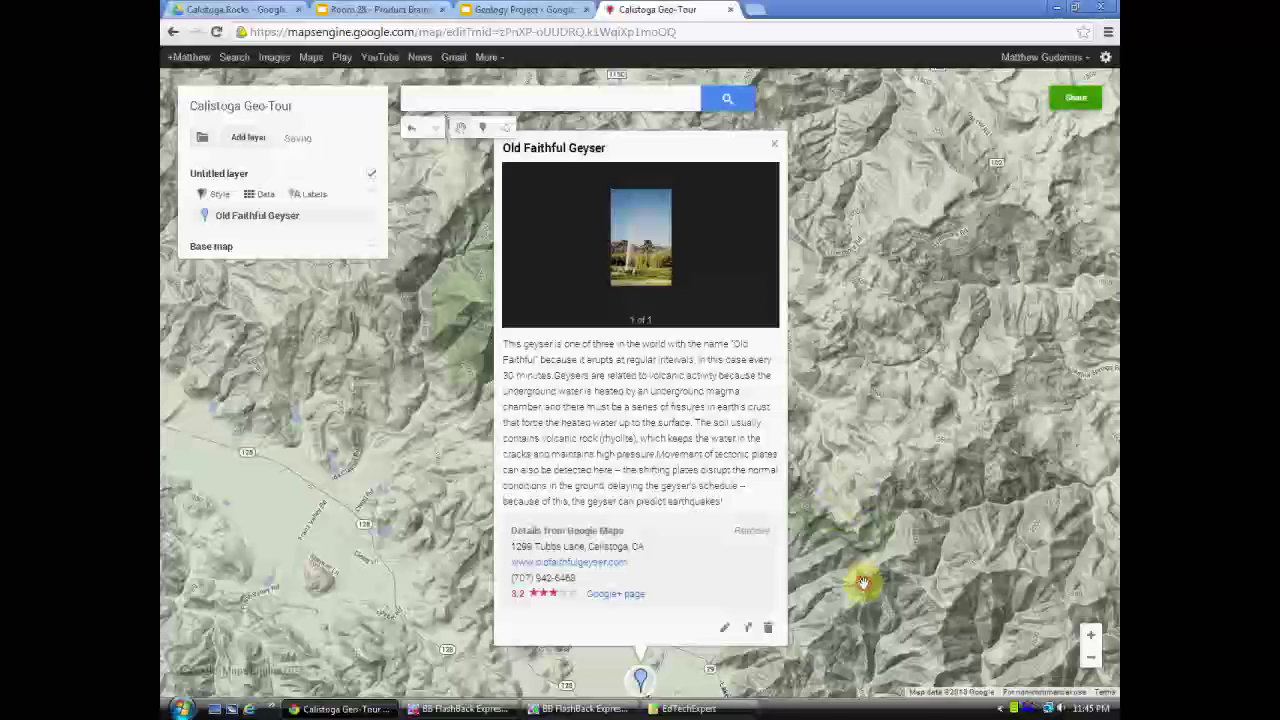
{"action": "mouse_move", "coordinate": [863, 582]}
{"action": "left_mouse_down"}
{"action": "mouse_move", "coordinate": [743, 257]}
{"action": "mouse_move", "coordinate": [723, 371]}
{"action": "left_mouse_up"}
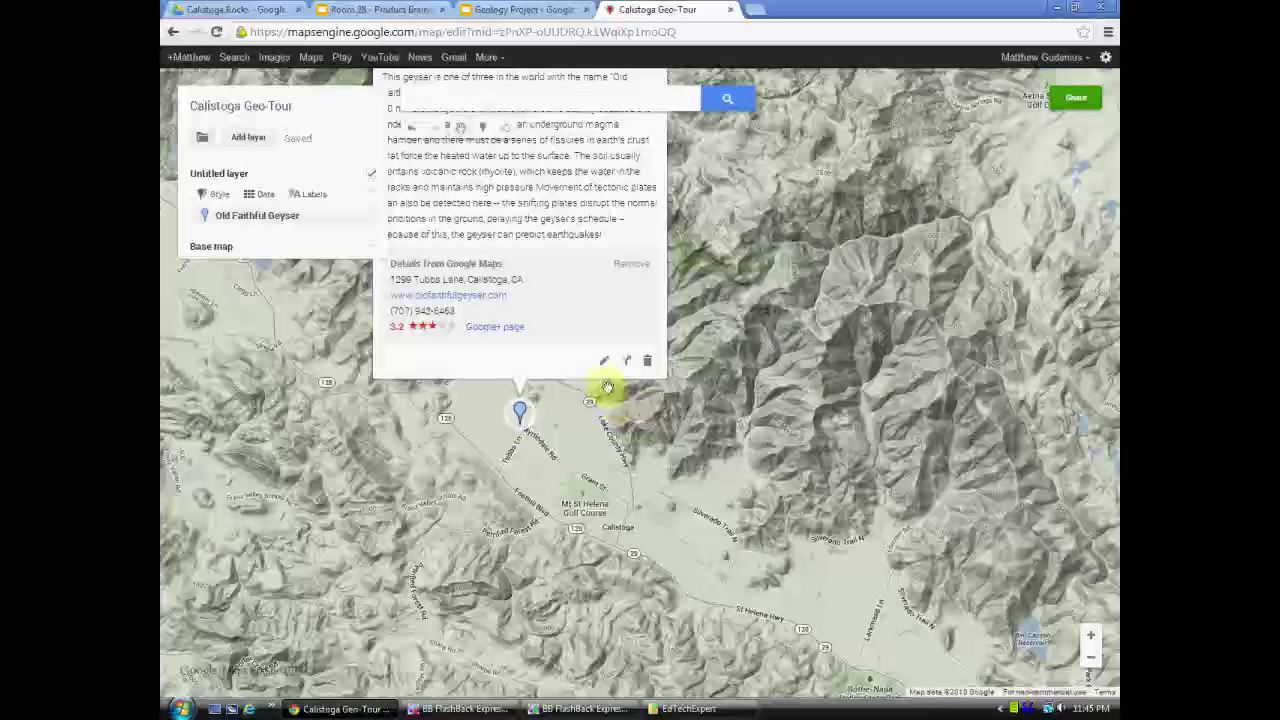
- Search the map for 'Petrifie' to list The Petrified Forest, Calistoga among the suggestions
{"action": "mouse_move", "coordinate": [524, 516]}
{"action": "left_mouse_down"}
{"action": "mouse_move", "coordinate": [577, 429]}
{"action": "mouse_move", "coordinate": [663, 397]}
{"action": "left_mouse_up"}
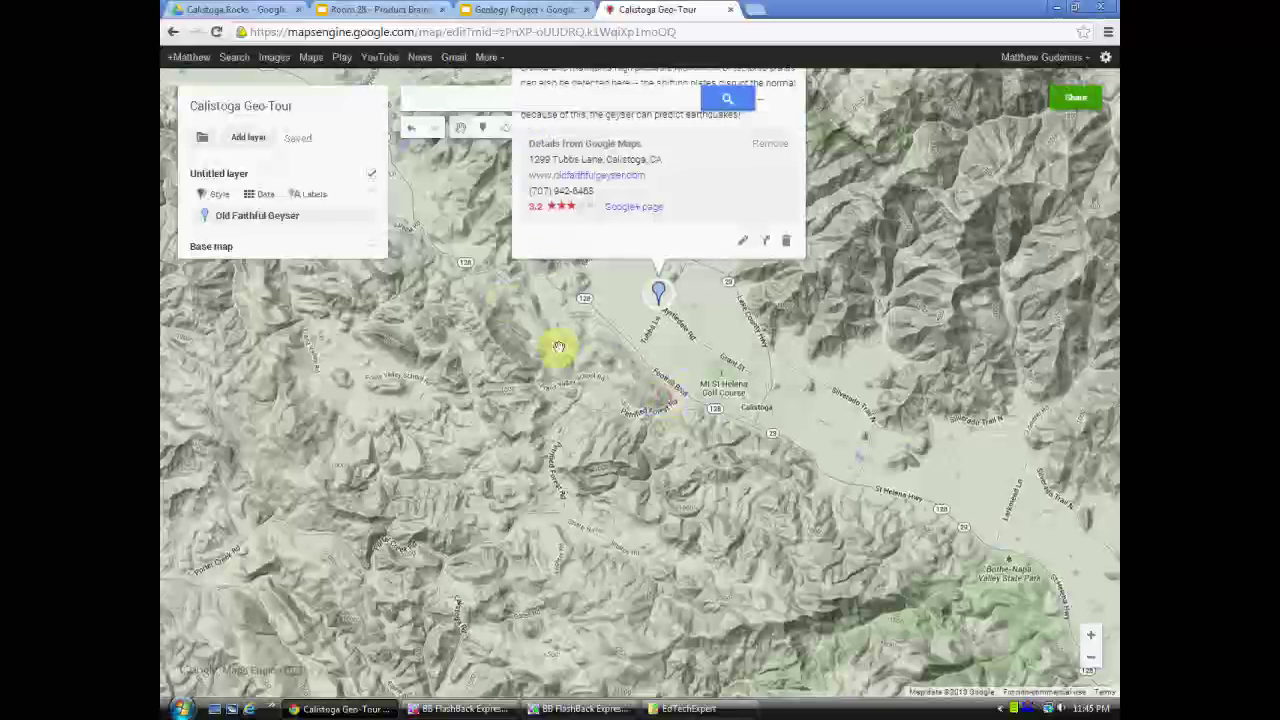
{"action": "left_click", "coordinate": [463, 100]}
{"action": "type", "text": "Petrified"}
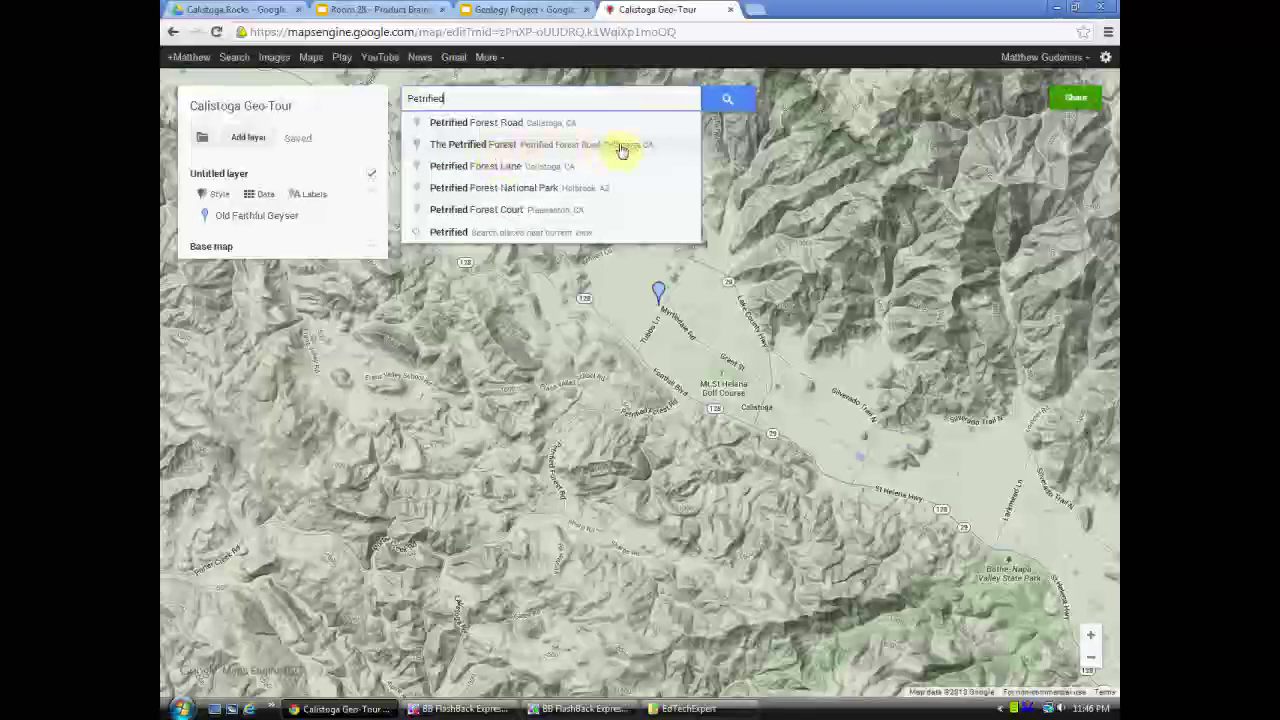
- Choose The Petrified Forest suggestion and centre its result pin beside Petrified Forest Rd
{"action": "left_click", "coordinate": [520, 150]}
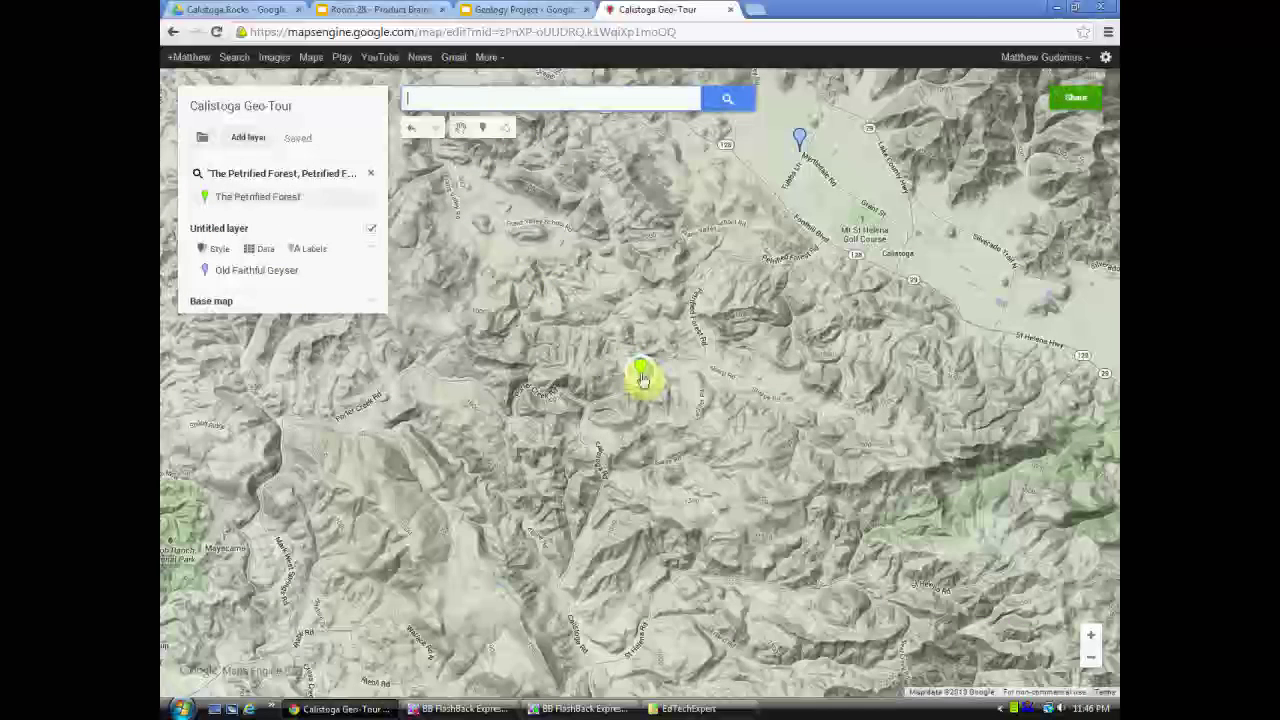
{"action": "scroll", "coordinate": [651, 345], "scroll_direction": "up", "scroll_amount": 1}
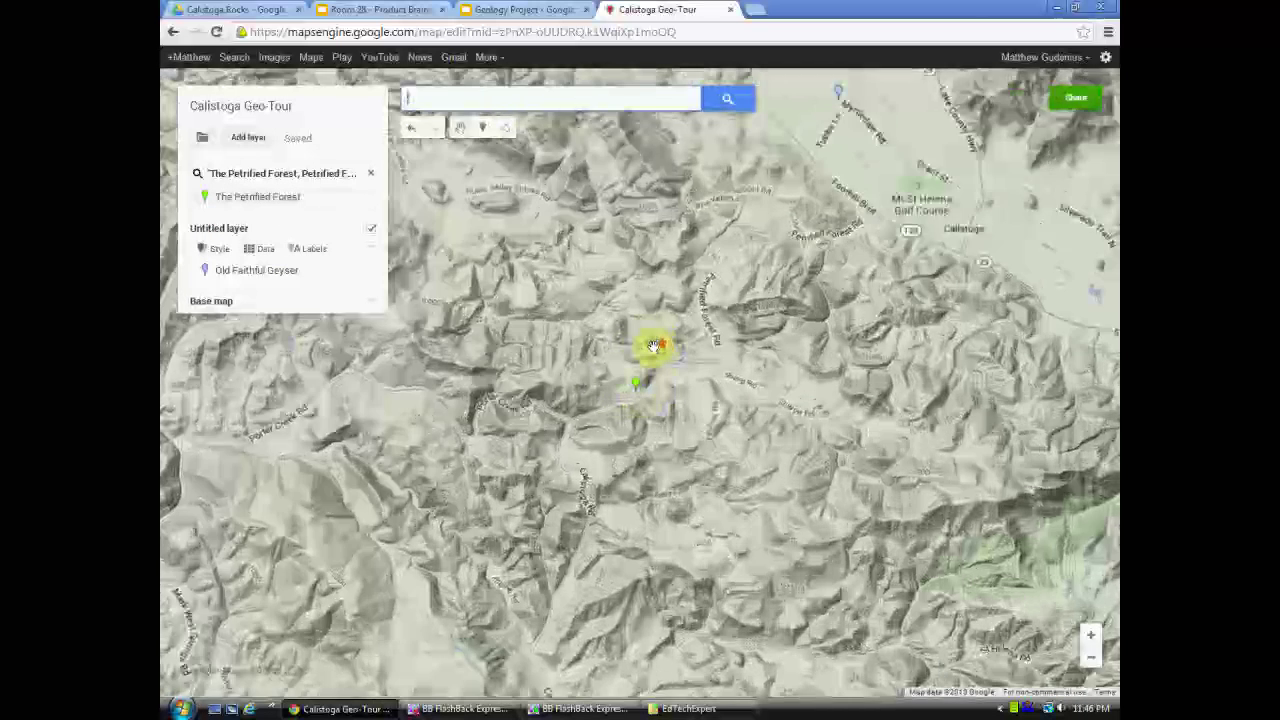
{"action": "mouse_move", "coordinate": [714, 343]}
{"action": "left_mouse_down"}
{"action": "mouse_move", "coordinate": [684, 405]}
{"action": "mouse_move", "coordinate": [666, 549]}
{"action": "left_mouse_up"}
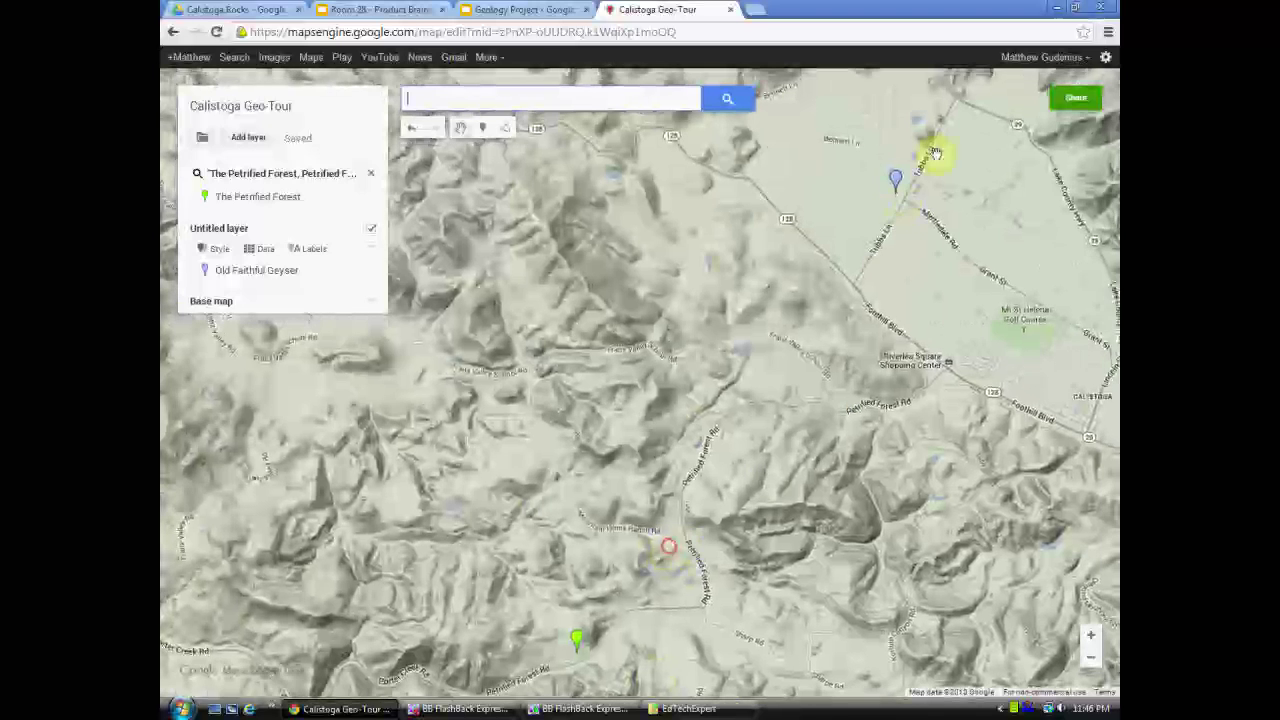
{"action": "left_click_drag", "start_coordinate": [555, 560], "coordinate": [549, 449]}
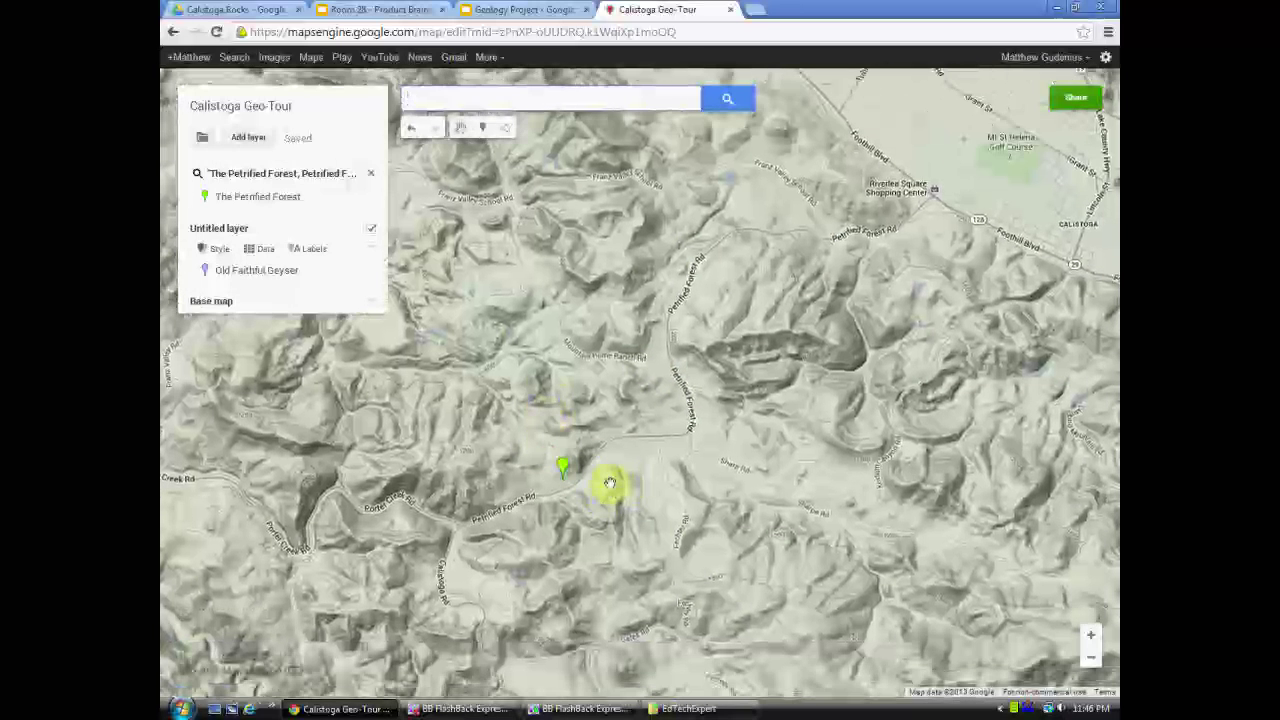
{"action": "mouse_move", "coordinate": [660, 383]}
{"action": "left_mouse_down"}
{"action": "mouse_move", "coordinate": [616, 428]}
{"action": "mouse_move", "coordinate": [600, 481]}
{"action": "mouse_move", "coordinate": [563, 505]}
{"action": "left_mouse_up"}
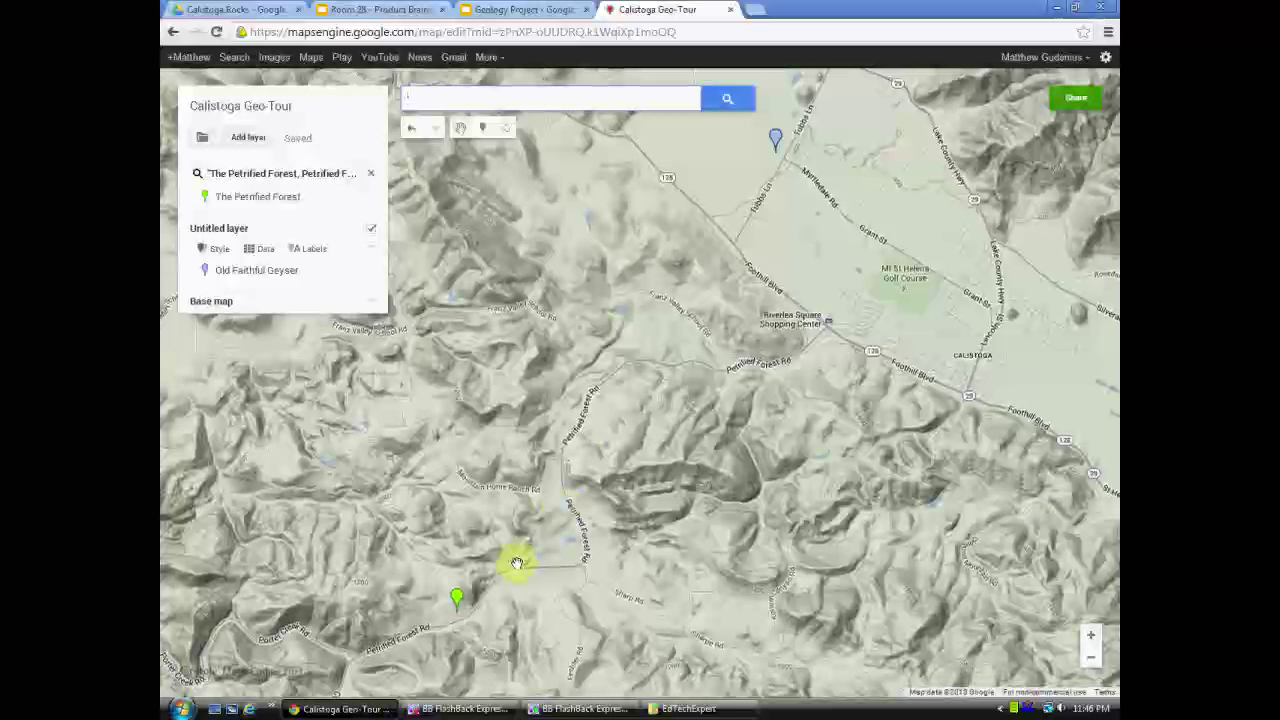
{"action": "left_click_drag", "start_coordinate": [491, 534], "coordinate": [587, 430]}
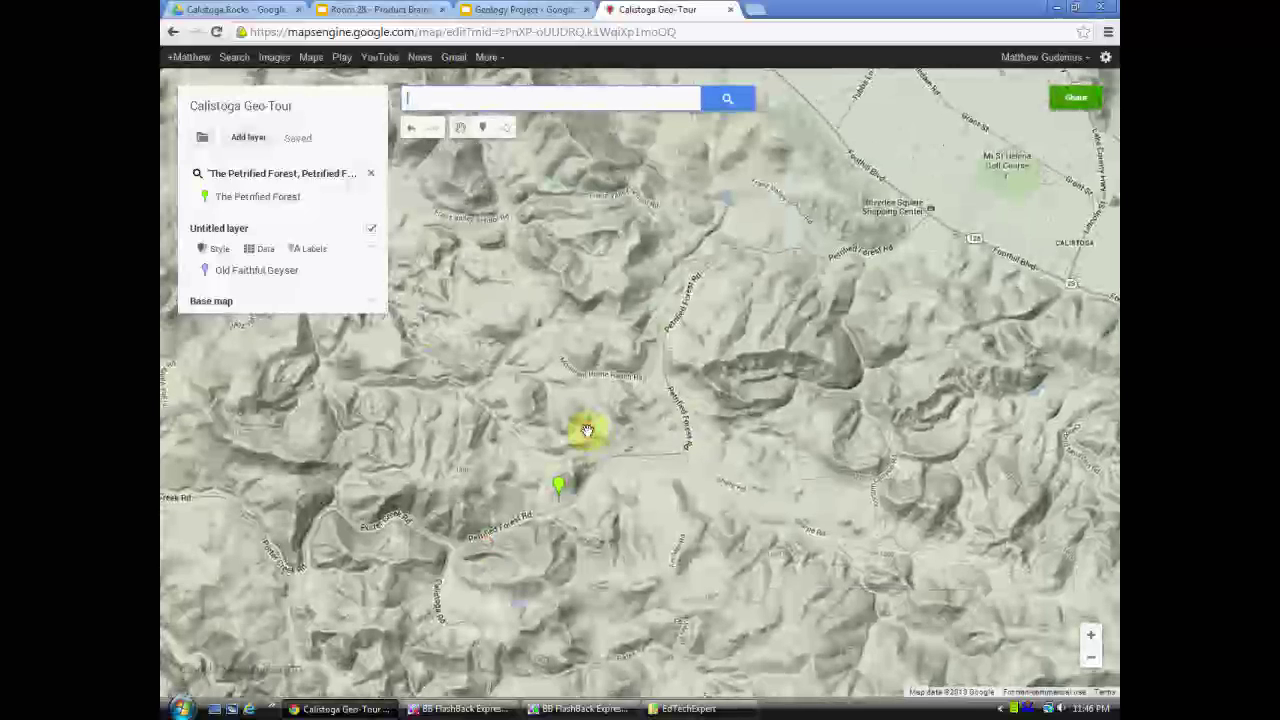
{"action": "scroll", "coordinate": [560, 520], "scroll_direction": "up", "scroll_amount": 1}
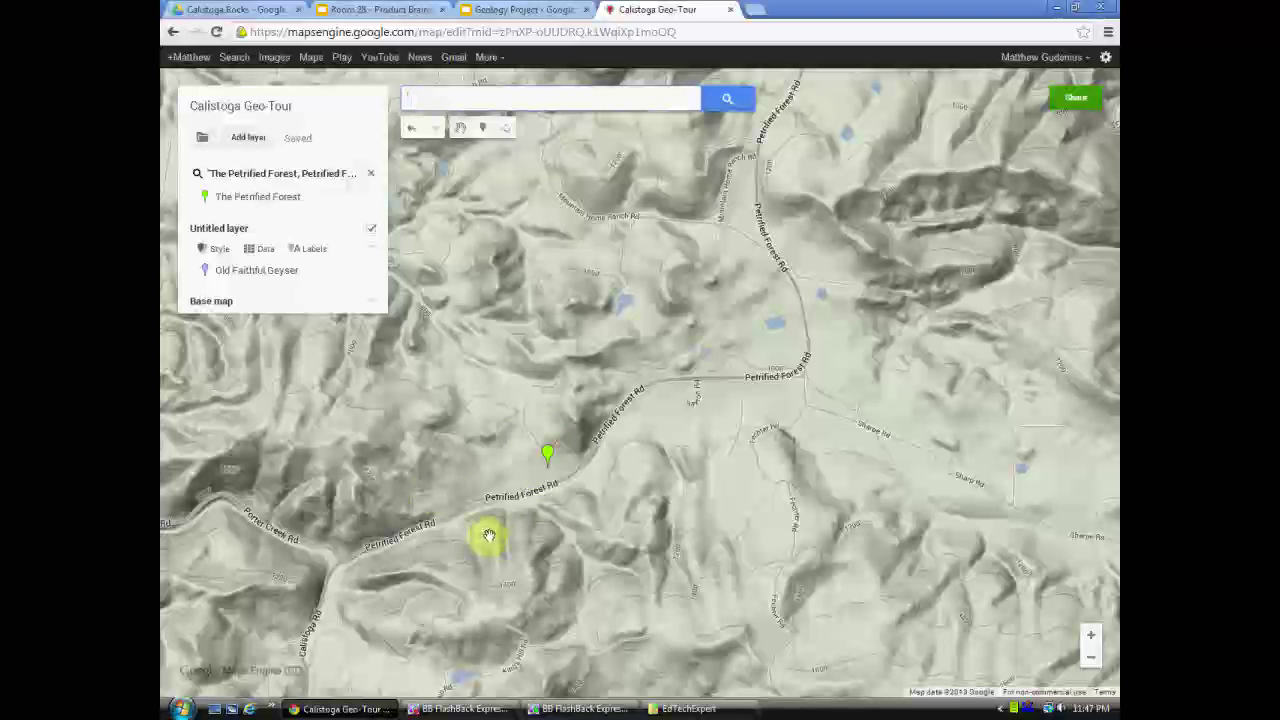
- Add The Petrified Forest to the Untitled layer and give it a green tree icon
{"action": "left_click", "coordinate": [548, 455]}
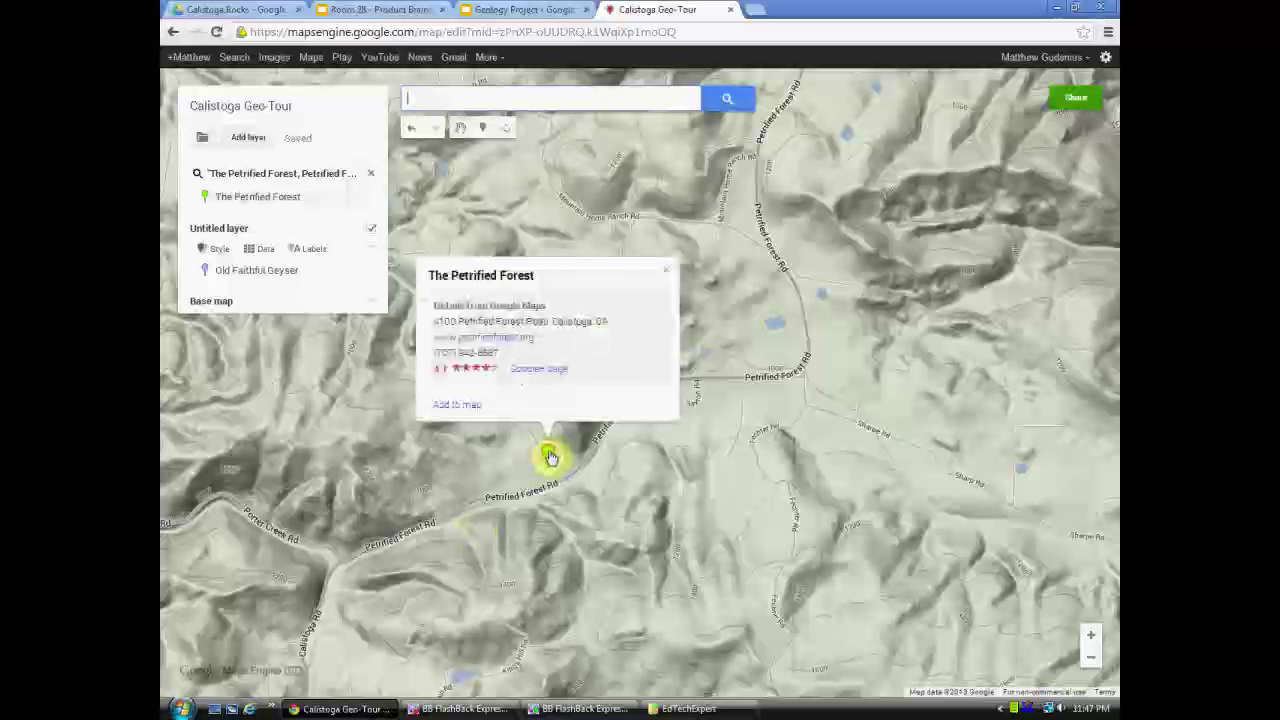
{"action": "left_click", "coordinate": [457, 405]}
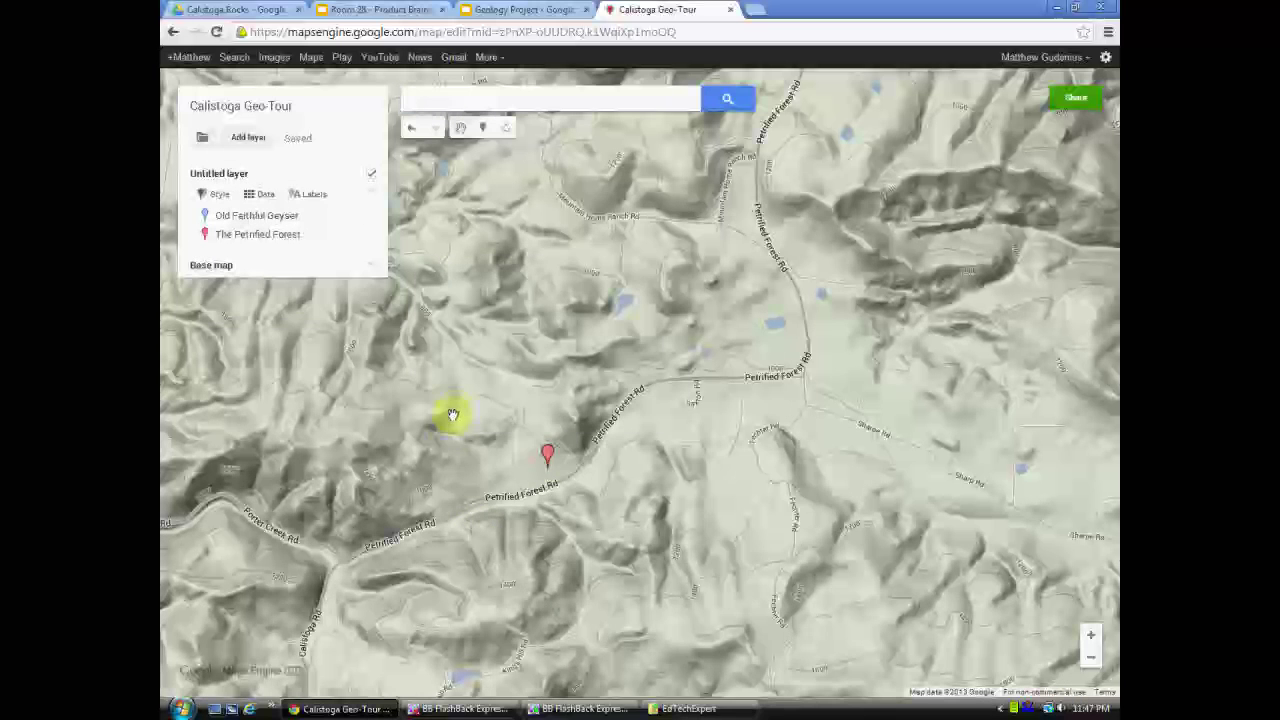
{"action": "left_click", "coordinate": [367, 245]}
{"action": "left_click", "coordinate": [257, 334]}
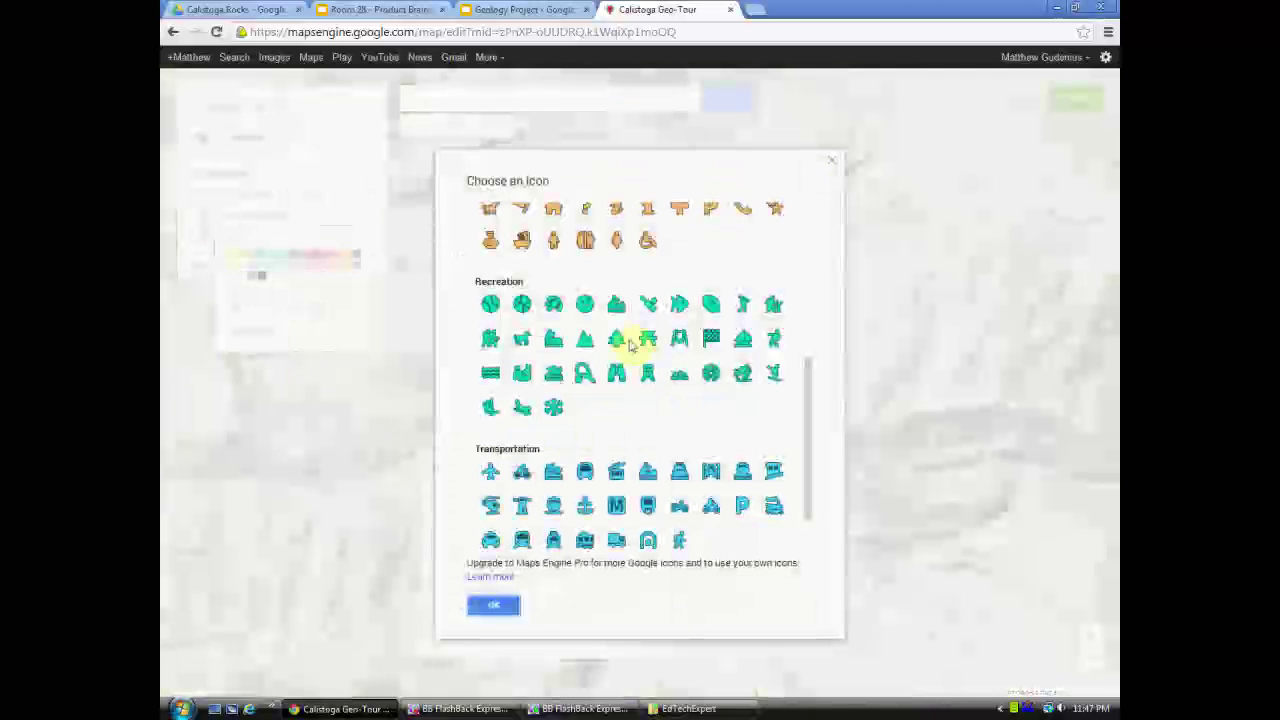
{"action": "left_click", "coordinate": [618, 340]}
{"action": "left_click", "coordinate": [495, 604]}
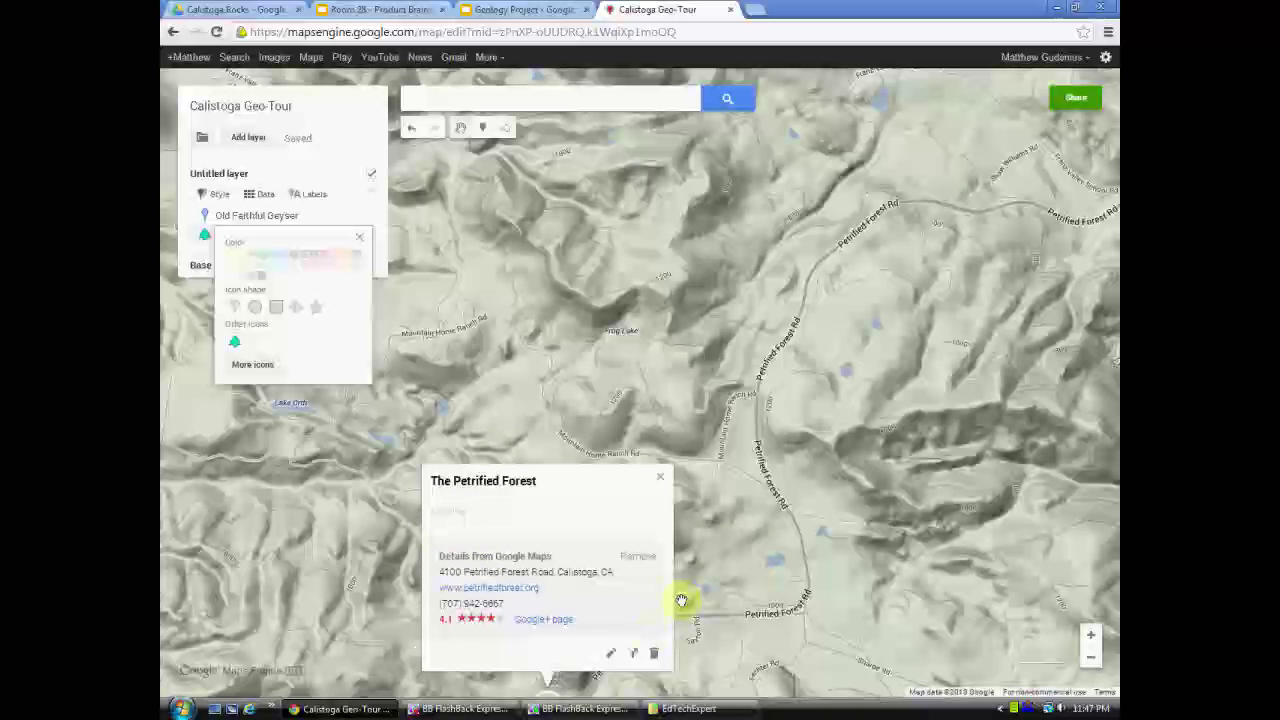
{"action": "left_click", "coordinate": [610, 653]}
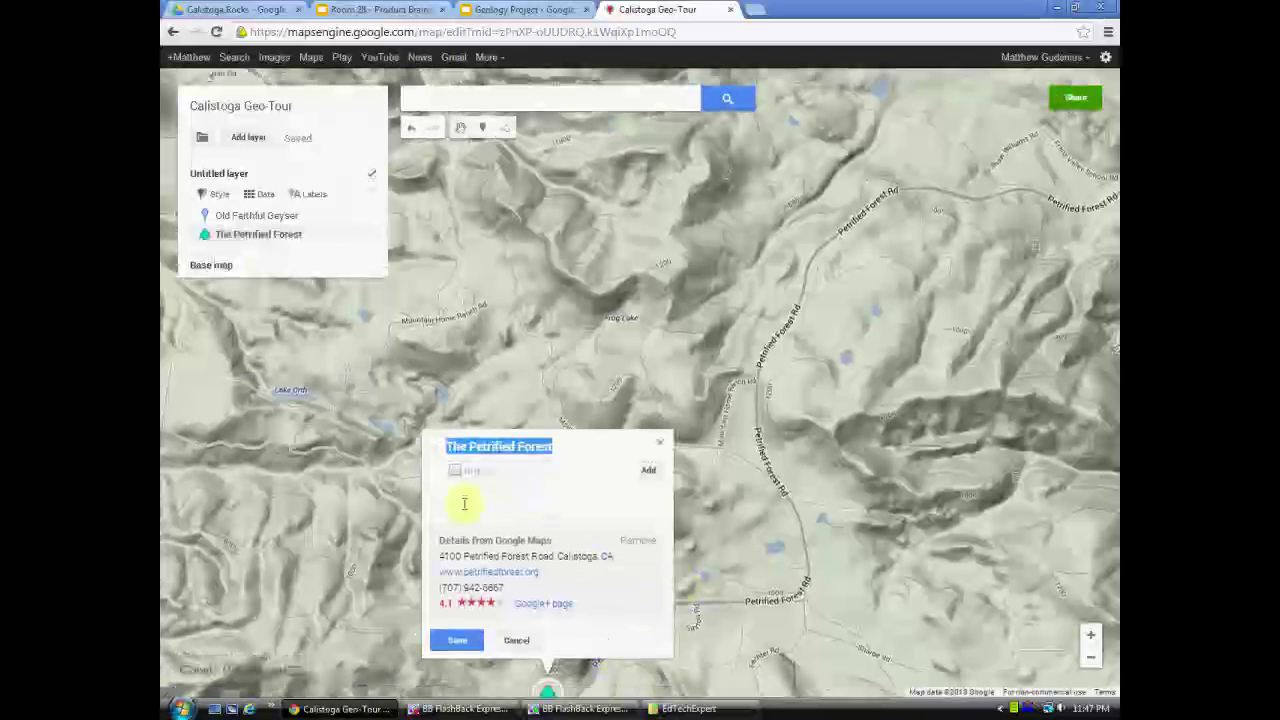
- Begin The Petrified Forest description with 'Elevation', then zoom toward Old Faithful Geyser
{"action": "left_click", "coordinate": [465, 496]}
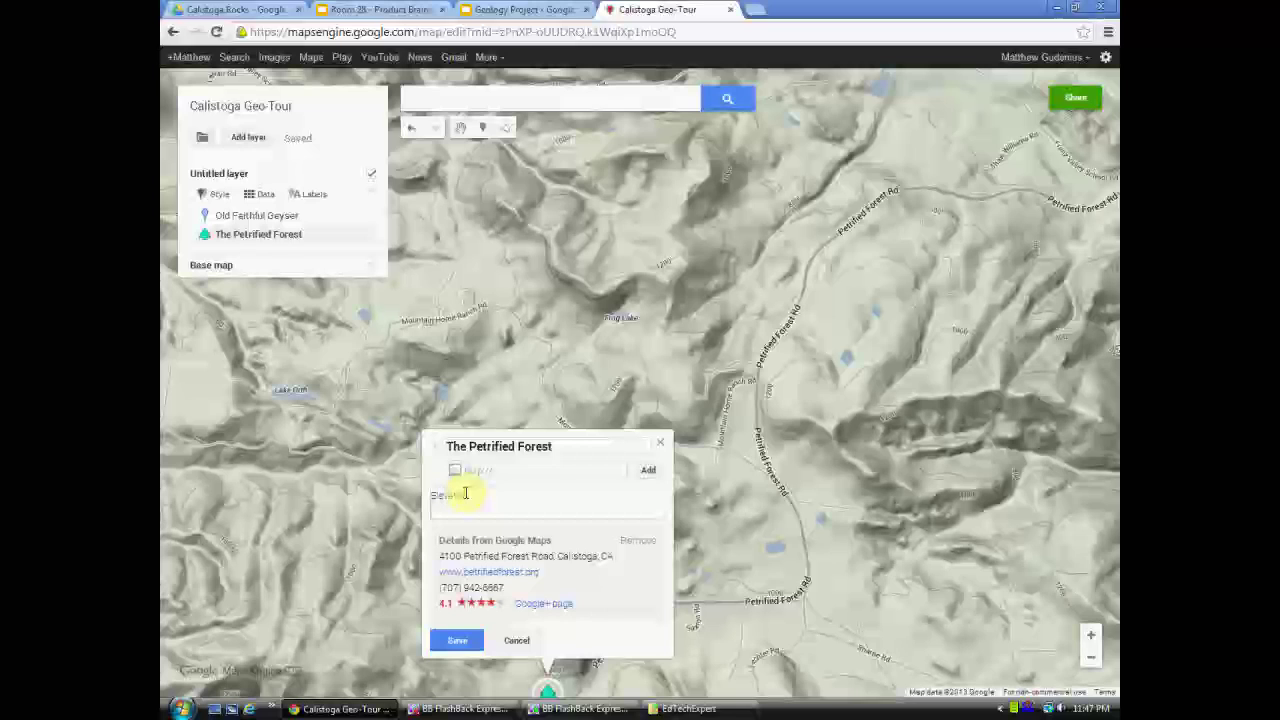
{"action": "type", "text": "Elevation"}
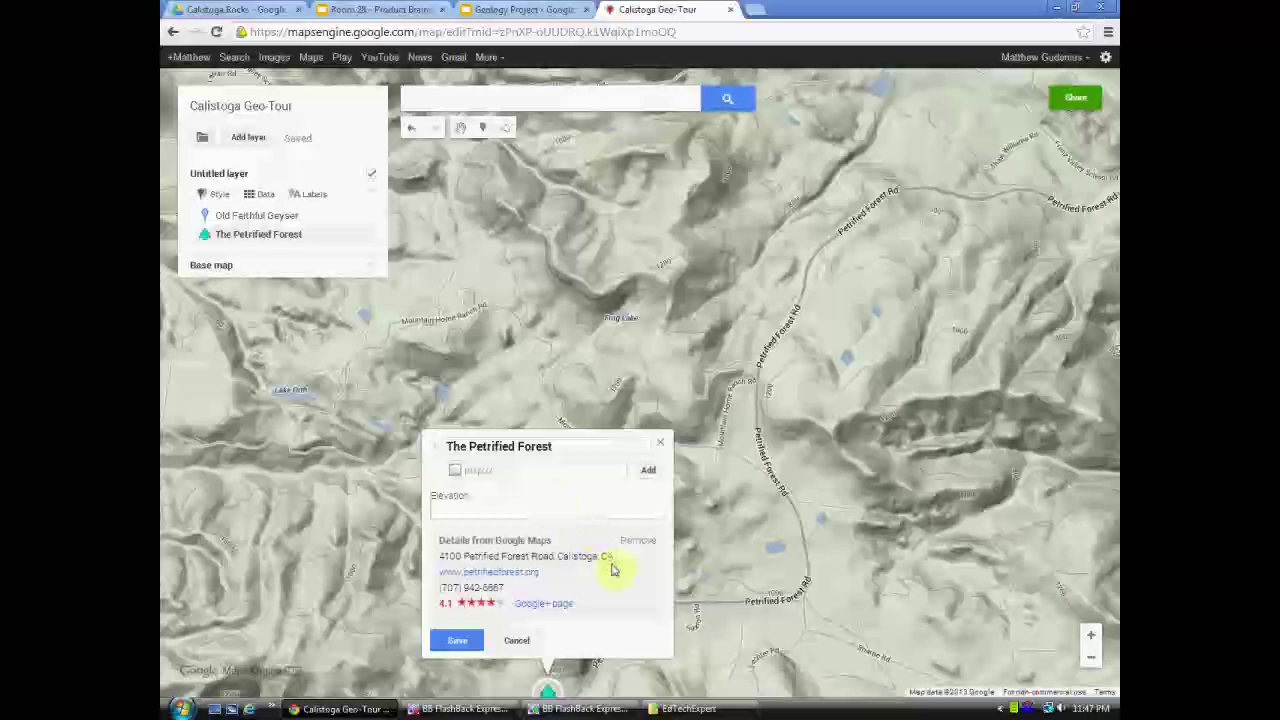
{"action": "scroll", "coordinate": [811, 517], "scroll_direction": "up", "scroll_amount": 5}
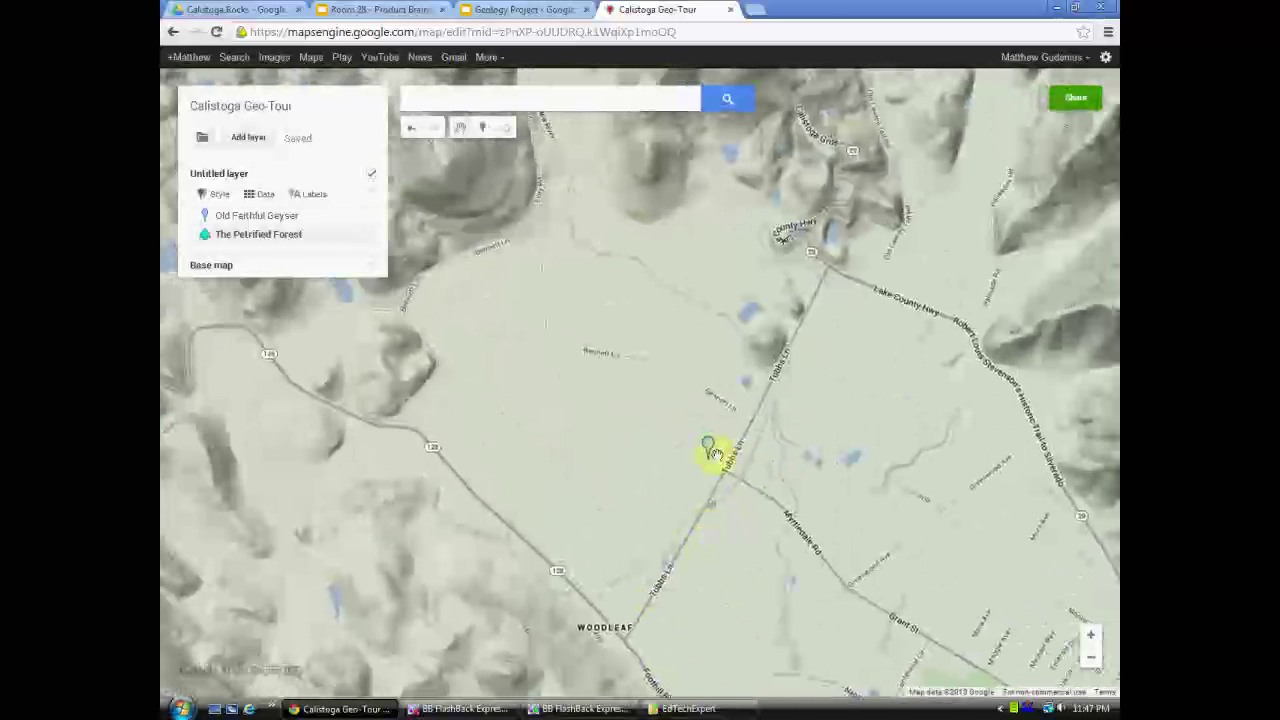
- Open Old Faithful Geyser's details in edit mode to reach its description
{"action": "left_click", "coordinate": [709, 453]}
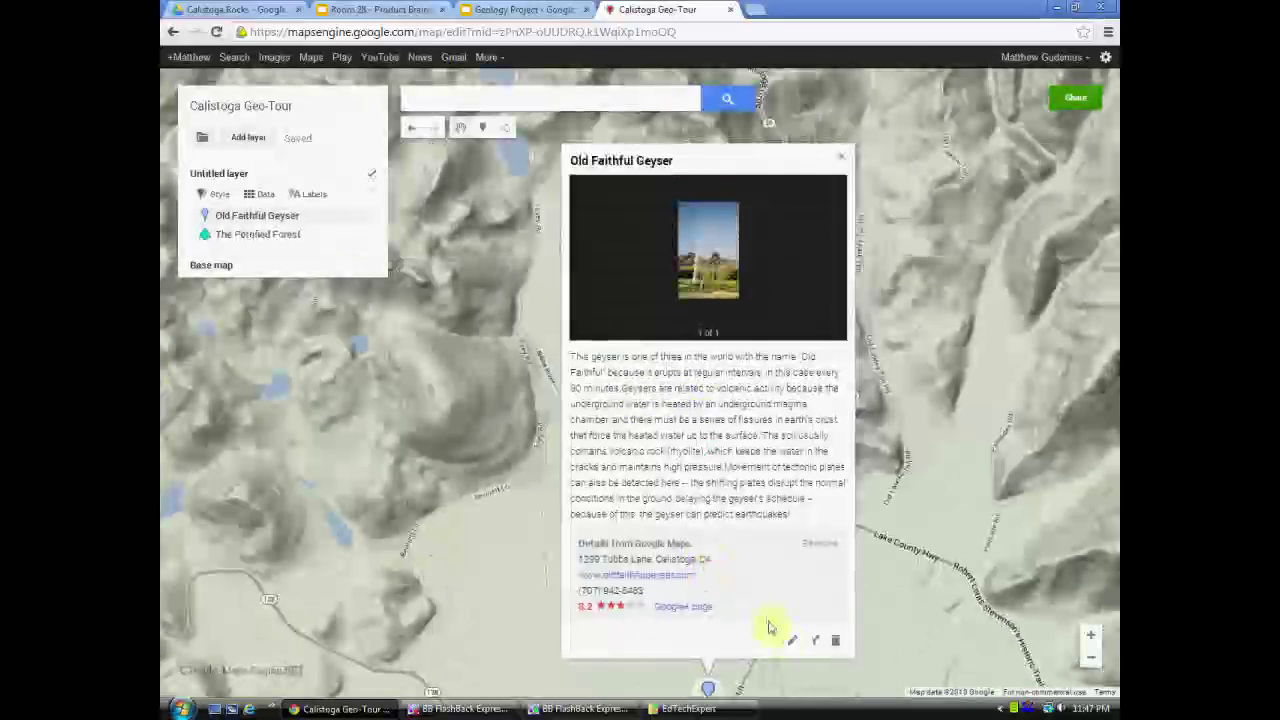
{"action": "left_click", "coordinate": [794, 636]}
{"action": "left_click", "coordinate": [575, 360]}
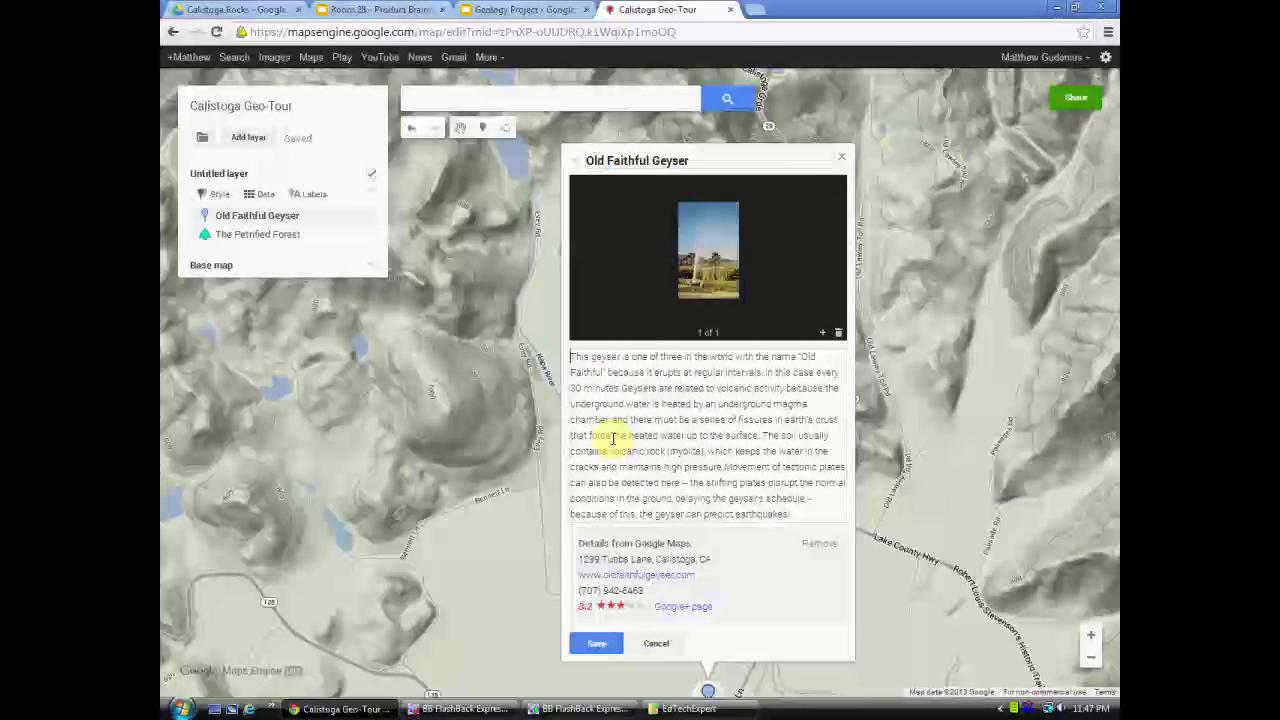
{"action": "left_click", "coordinate": [609, 437]}
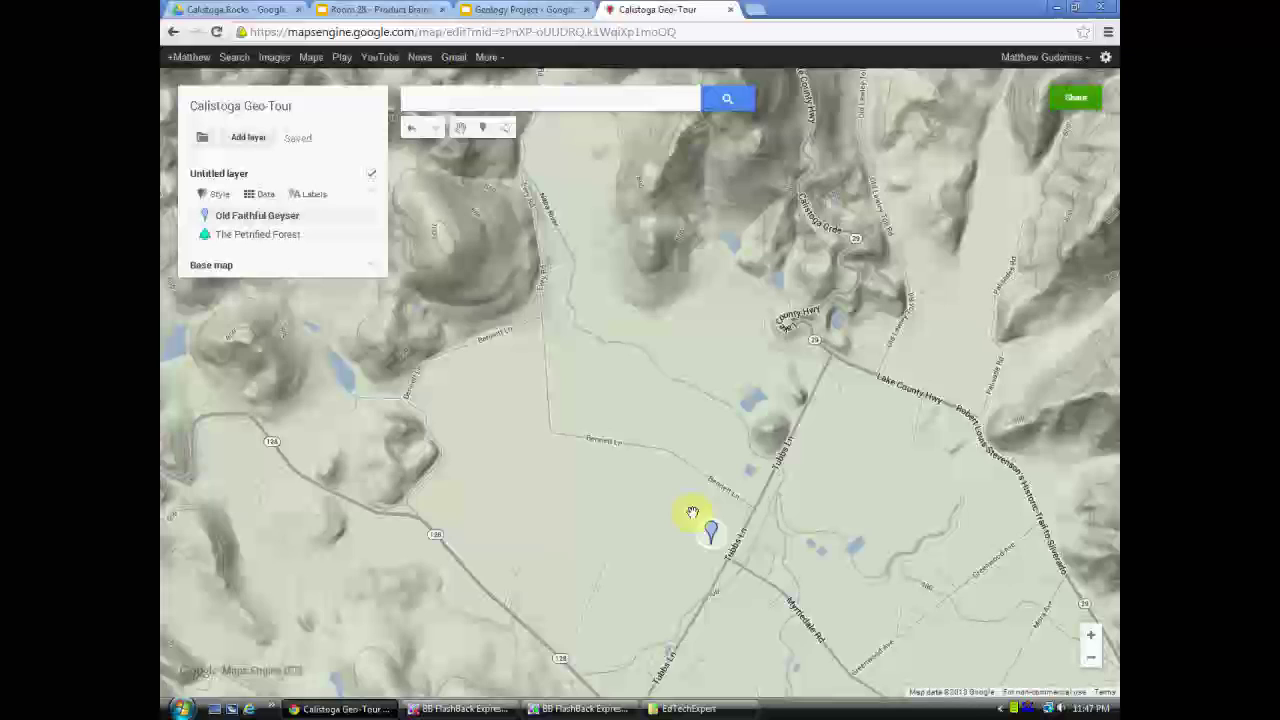
{"action": "left_click", "coordinate": [710, 532]}
{"action": "left_click", "coordinate": [795, 637]}
{"action": "left_click", "coordinate": [598, 370]}
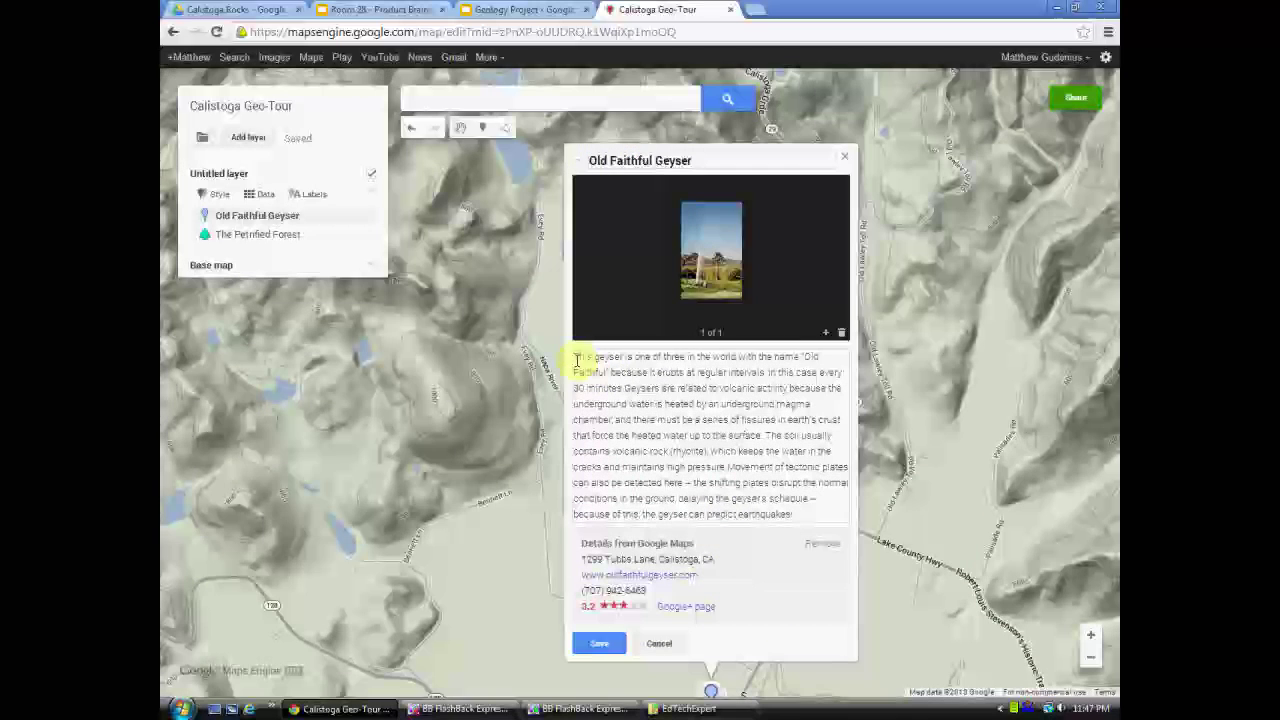
{"action": "key", "text": "Escape"}
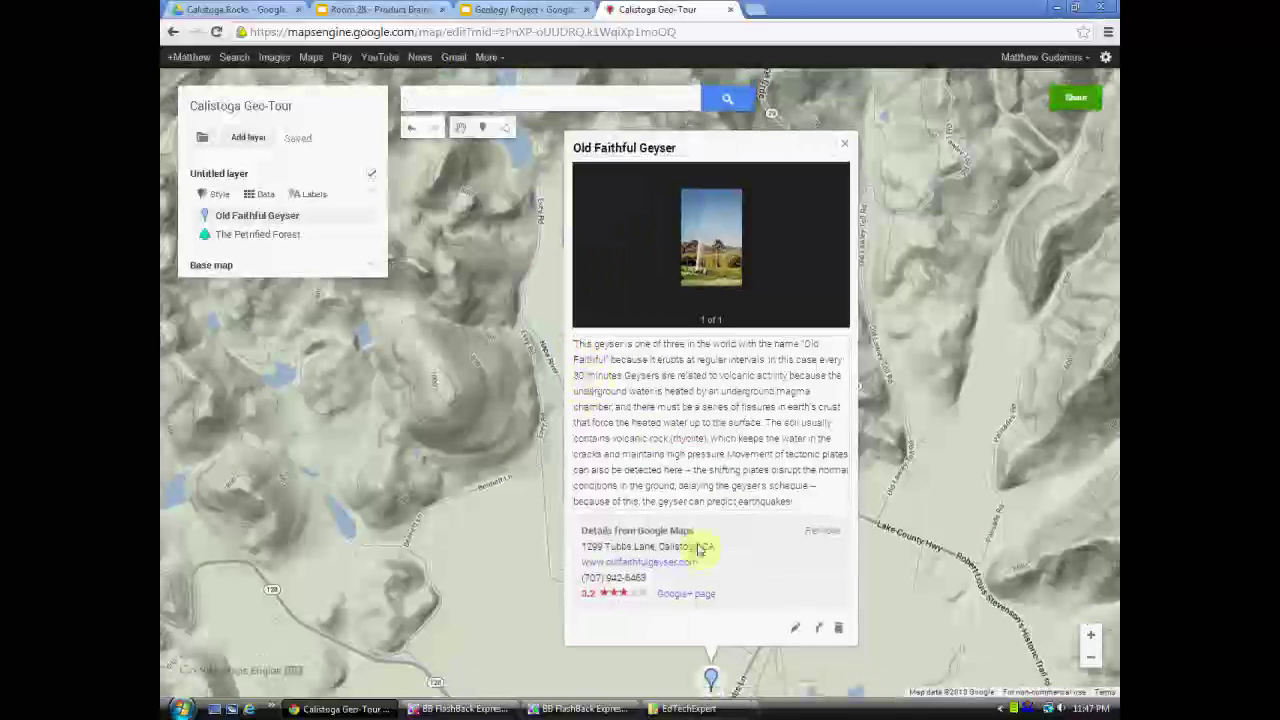
- Insert 'Elevation: 400' at the start of the geyser description and save it
{"action": "left_click", "coordinate": [818, 627]}
{"action": "left_click", "coordinate": [600, 358]}
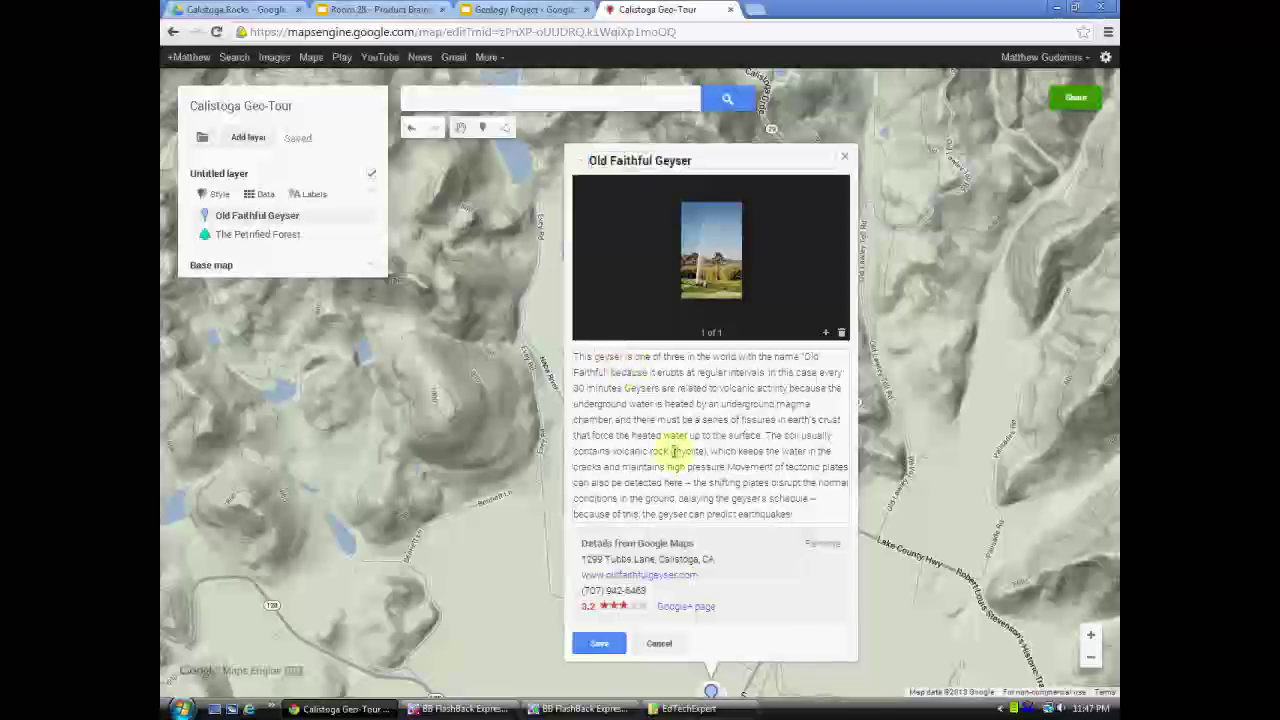
{"action": "type", "text": "Bewar"}
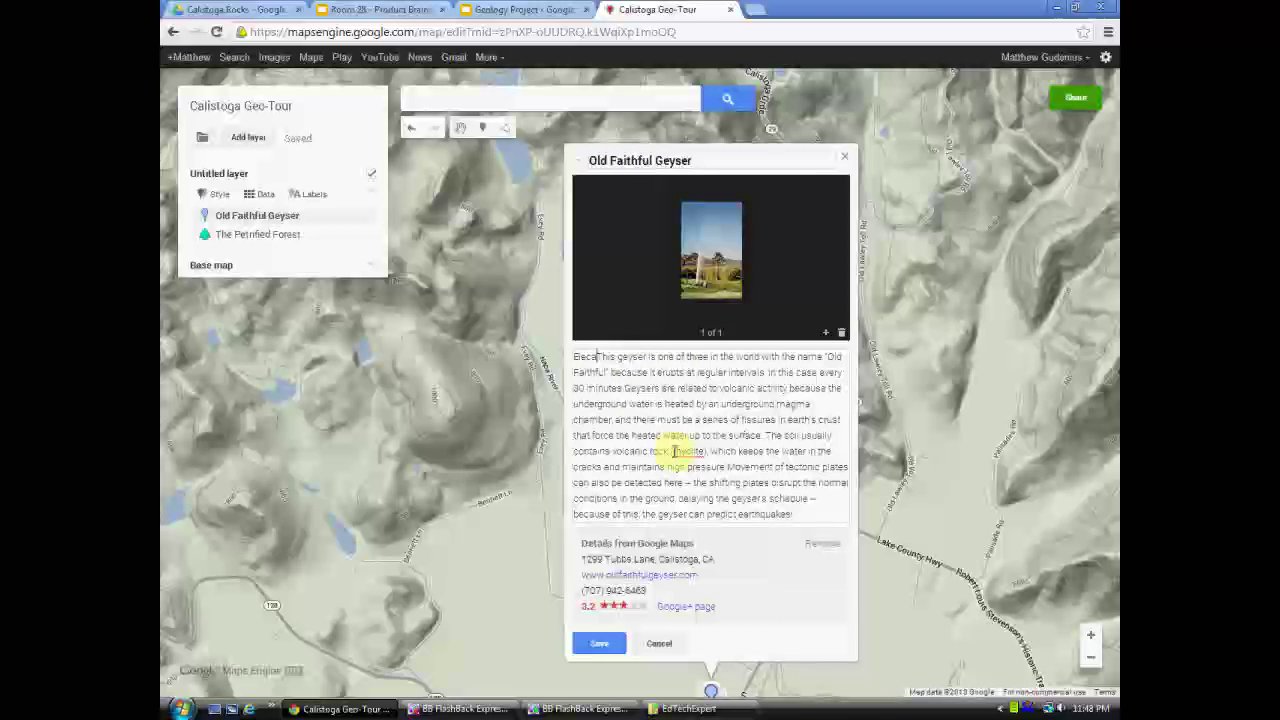
{"action": "type", "text": "ion"}
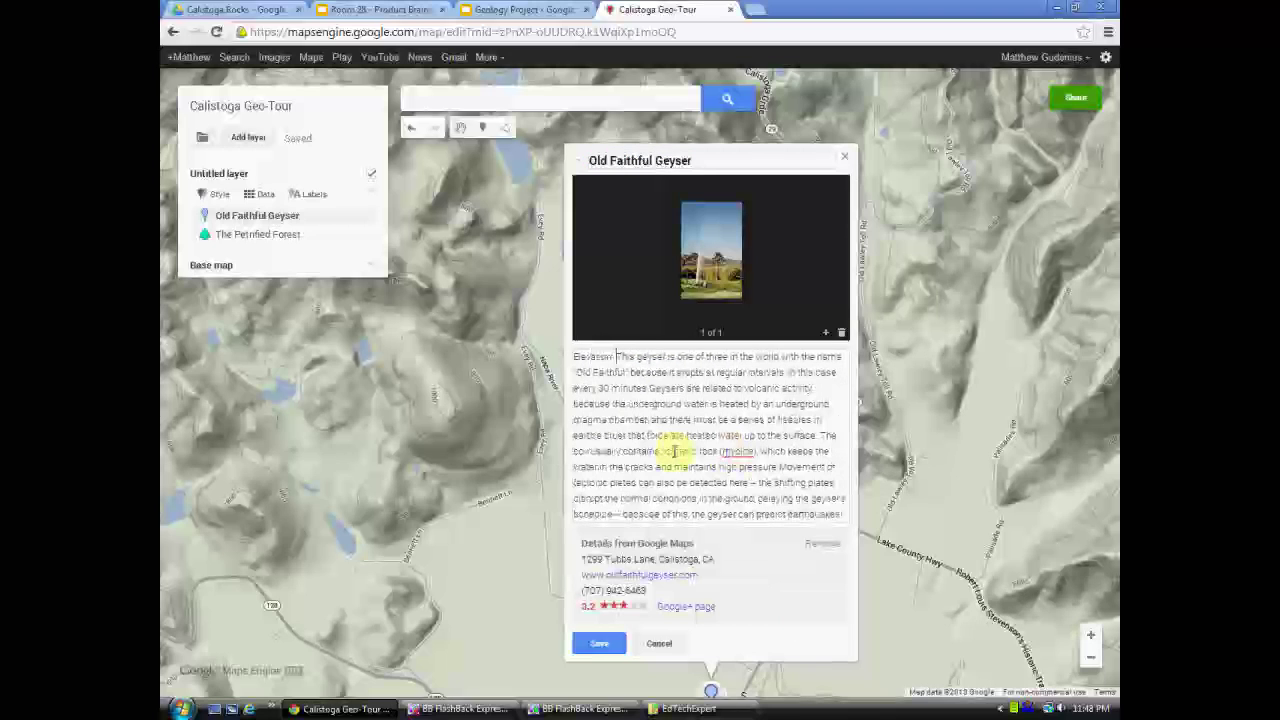
{"action": "left_click_drag", "start_coordinate": [495, 592], "coordinate": [460, 323]}
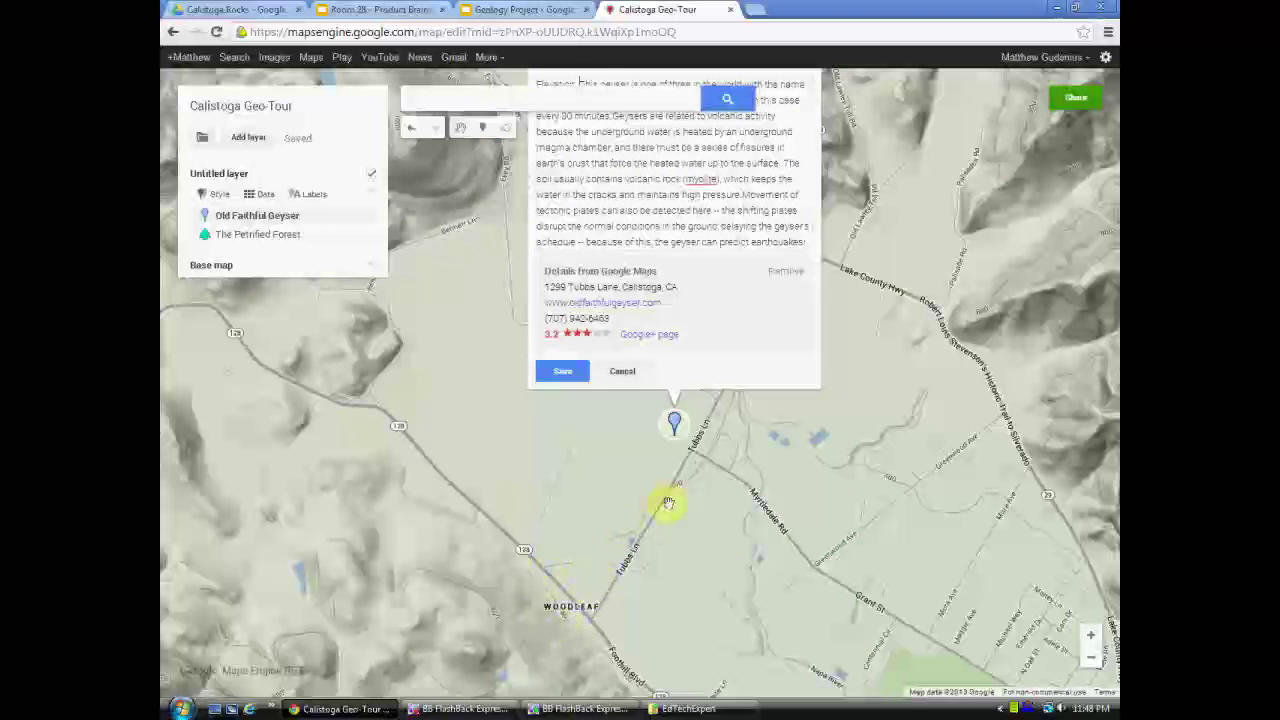
{"action": "left_click_drag", "start_coordinate": [551, 509], "coordinate": [572, 612]}
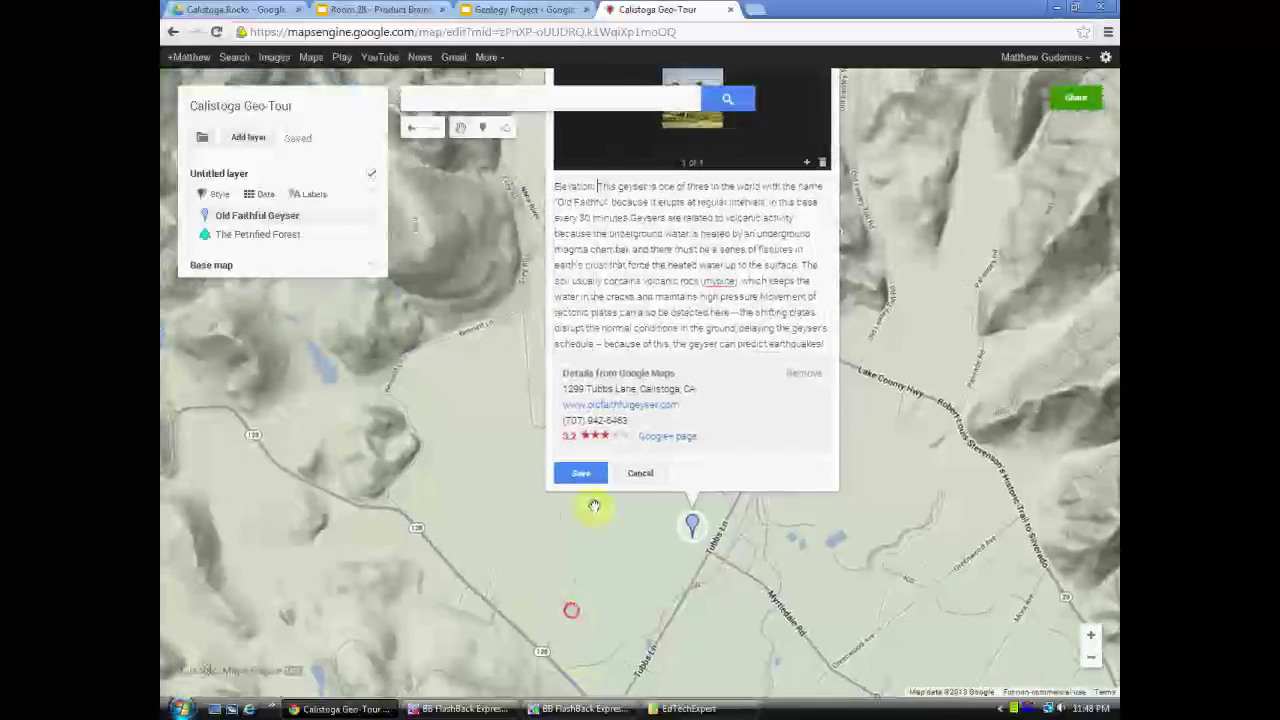
{"action": "type", "text": "400"}
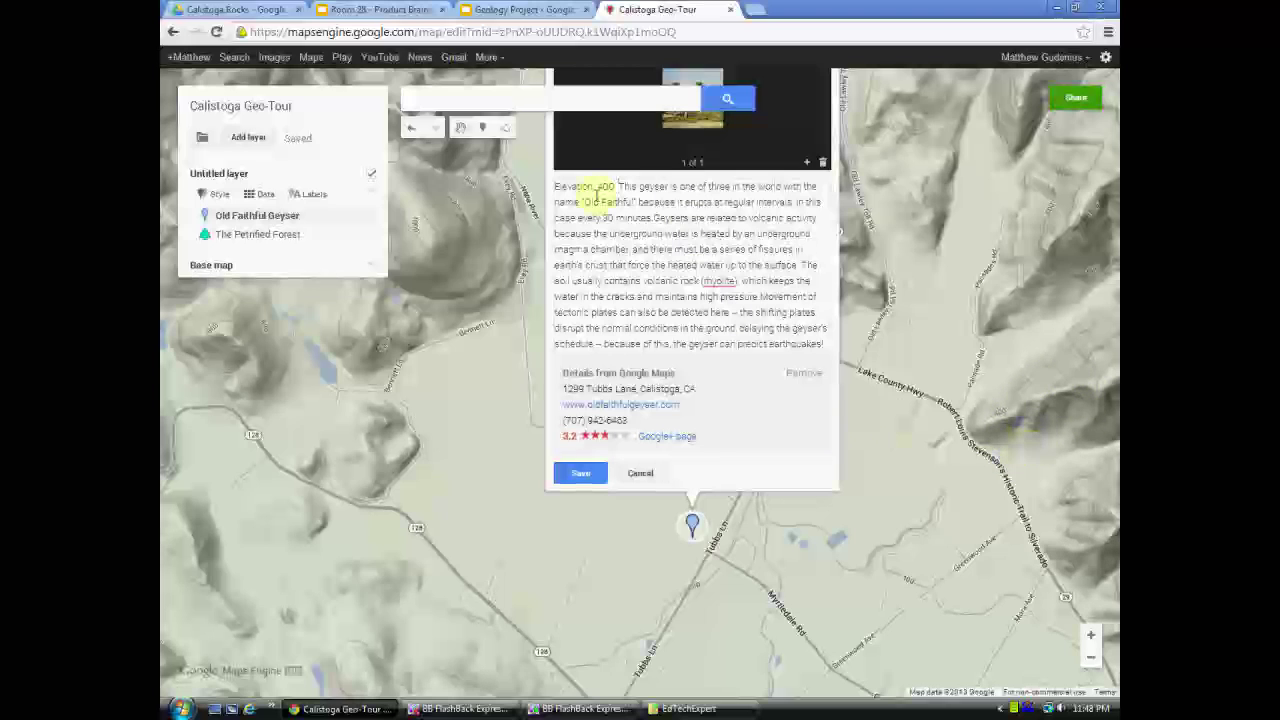
{"action": "left_click", "coordinate": [614, 190]}
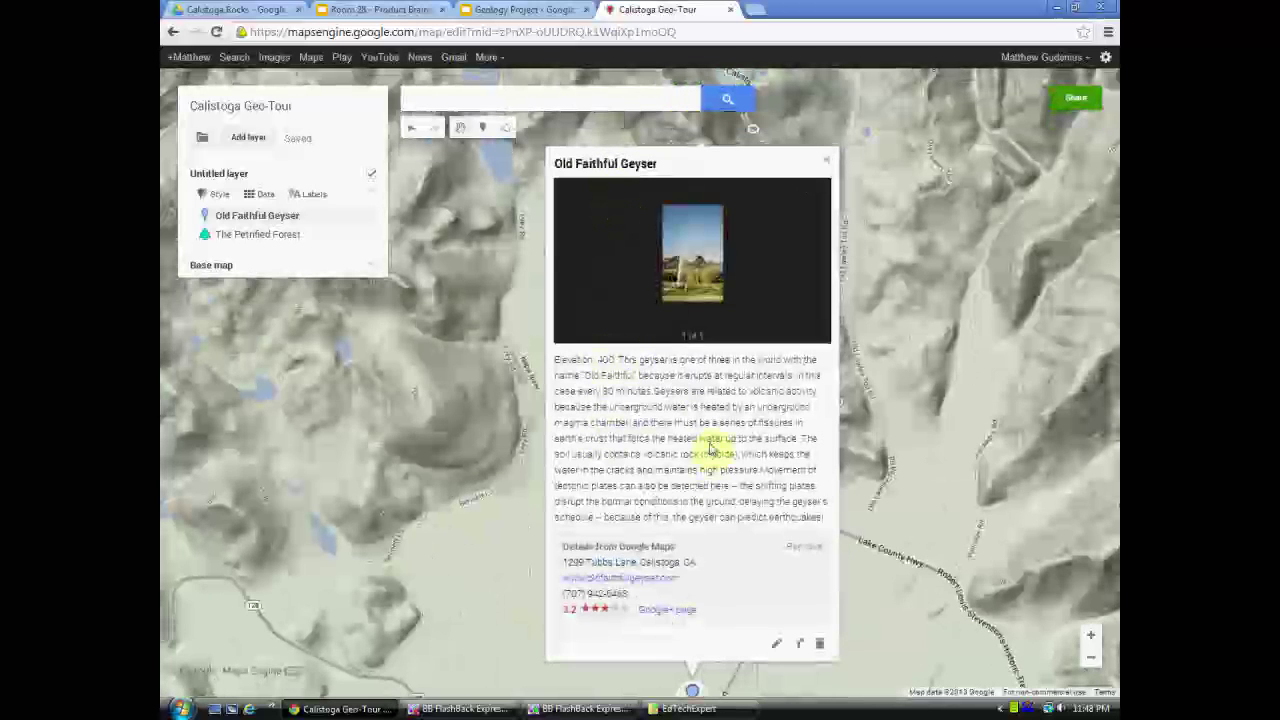
- Reopen Old Faithful Geyser's details to check the saved description, then close them
{"action": "left_click_drag", "start_coordinate": [900, 591], "coordinate": [631, 146]}
{"action": "mouse_move", "coordinate": [434, 434]}
{"action": "left_mouse_down"}
{"action": "mouse_move", "coordinate": [674, 246]}
{"action": "mouse_move", "coordinate": [749, 204]}
{"action": "mouse_move", "coordinate": [663, 457]}
{"action": "left_mouse_up"}
{"action": "left_click", "coordinate": [663, 129]}
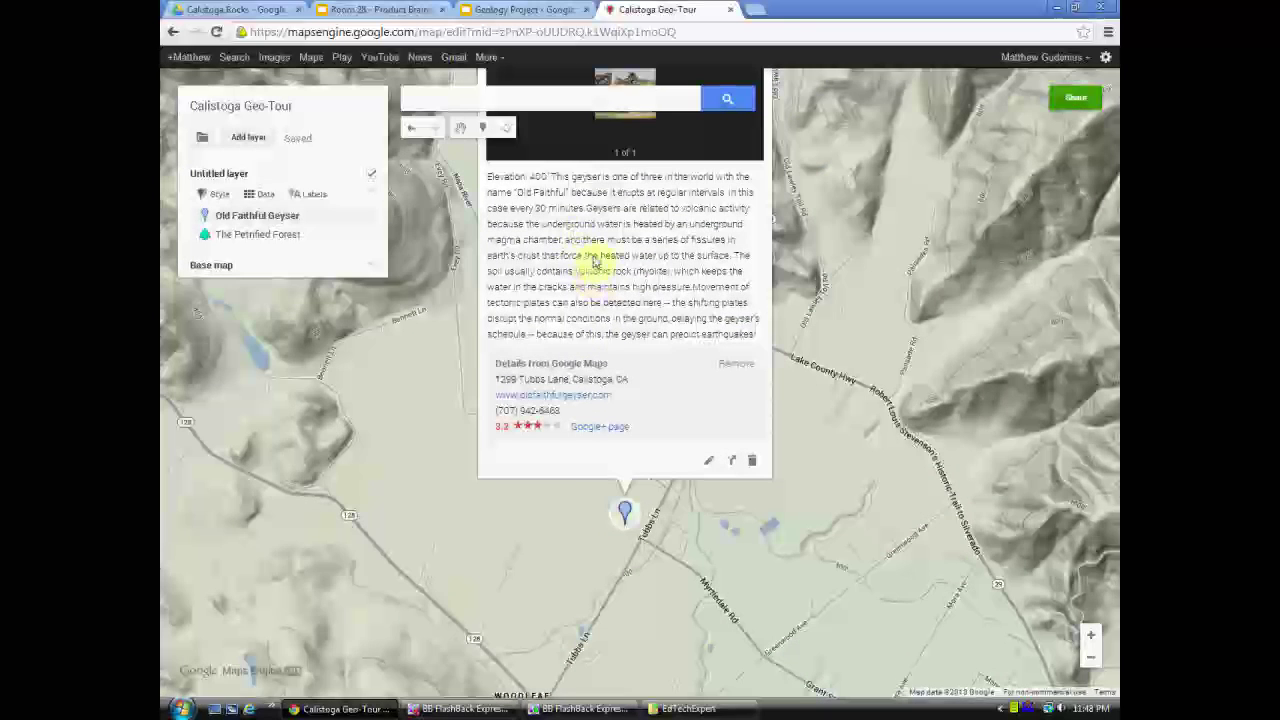
{"action": "left_click_drag", "start_coordinate": [605, 271], "coordinate": [590, 318]}
{"action": "left_click", "coordinate": [823, 249]}
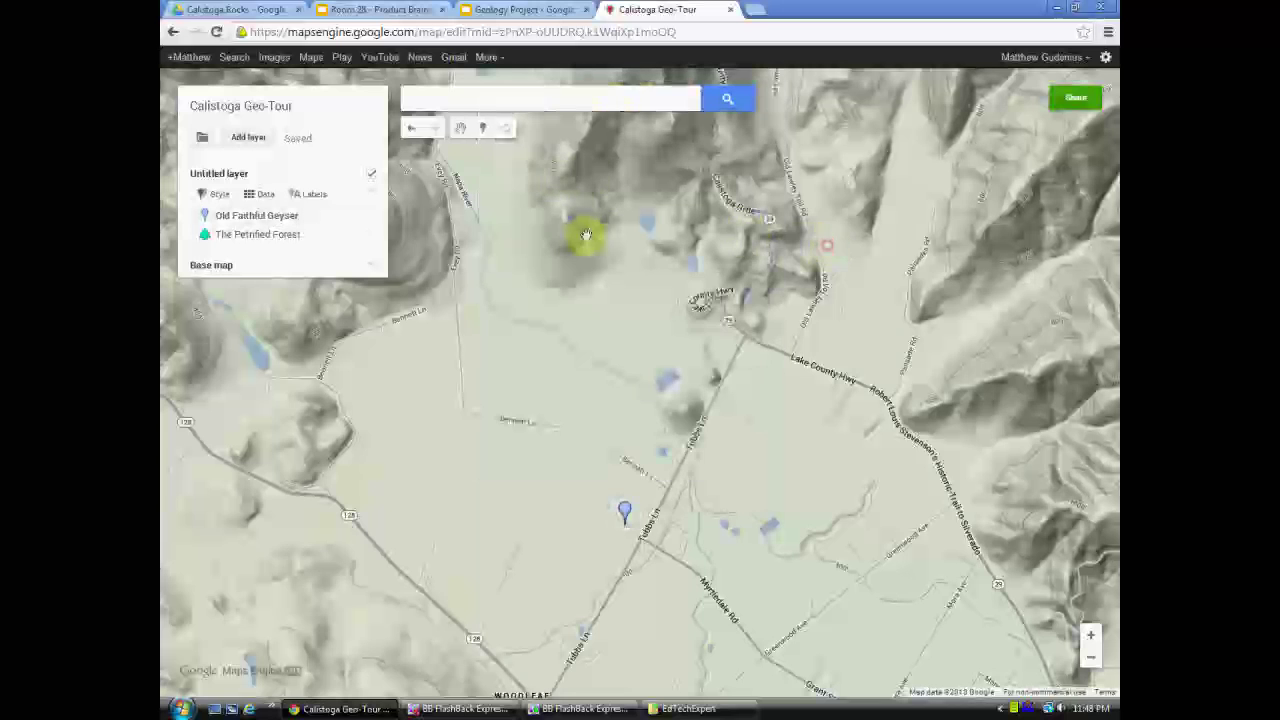
- Centre the map on Calistoga and open the map's Share settings
{"action": "left_click_drag", "start_coordinate": [785, 463], "coordinate": [710, 328]}
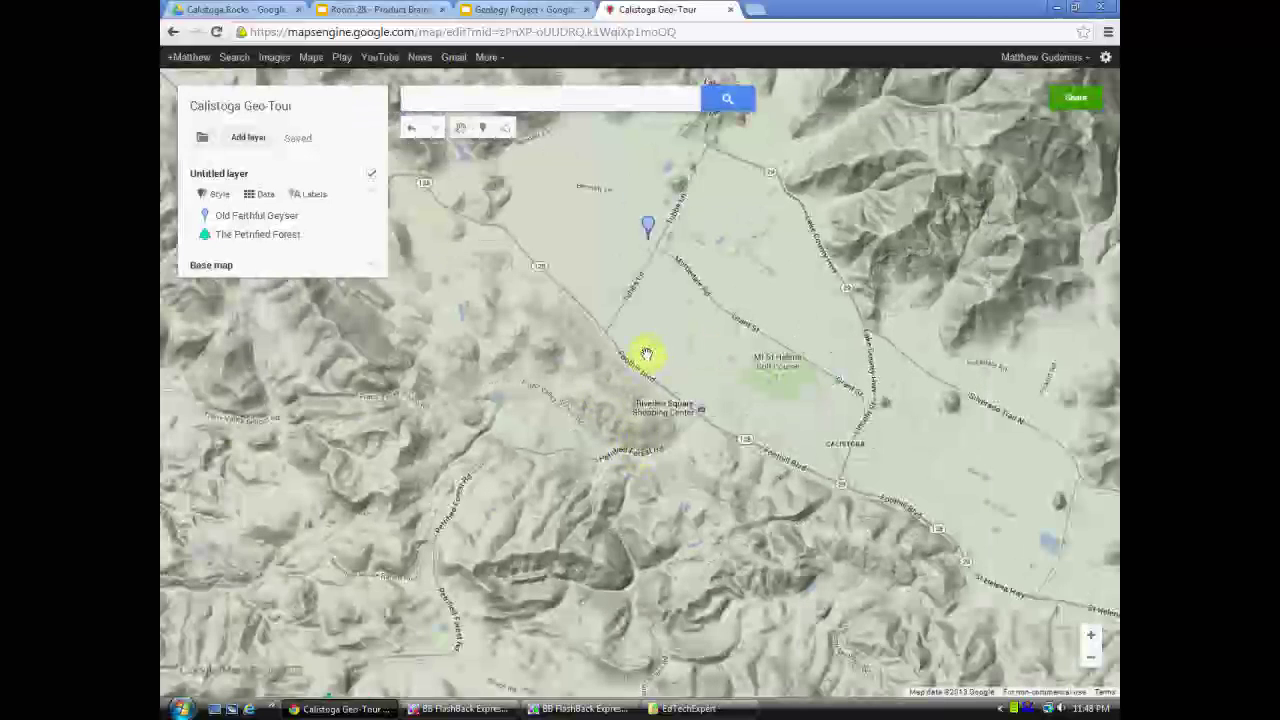
{"action": "left_click_drag", "start_coordinate": [654, 347], "coordinate": [622, 367]}
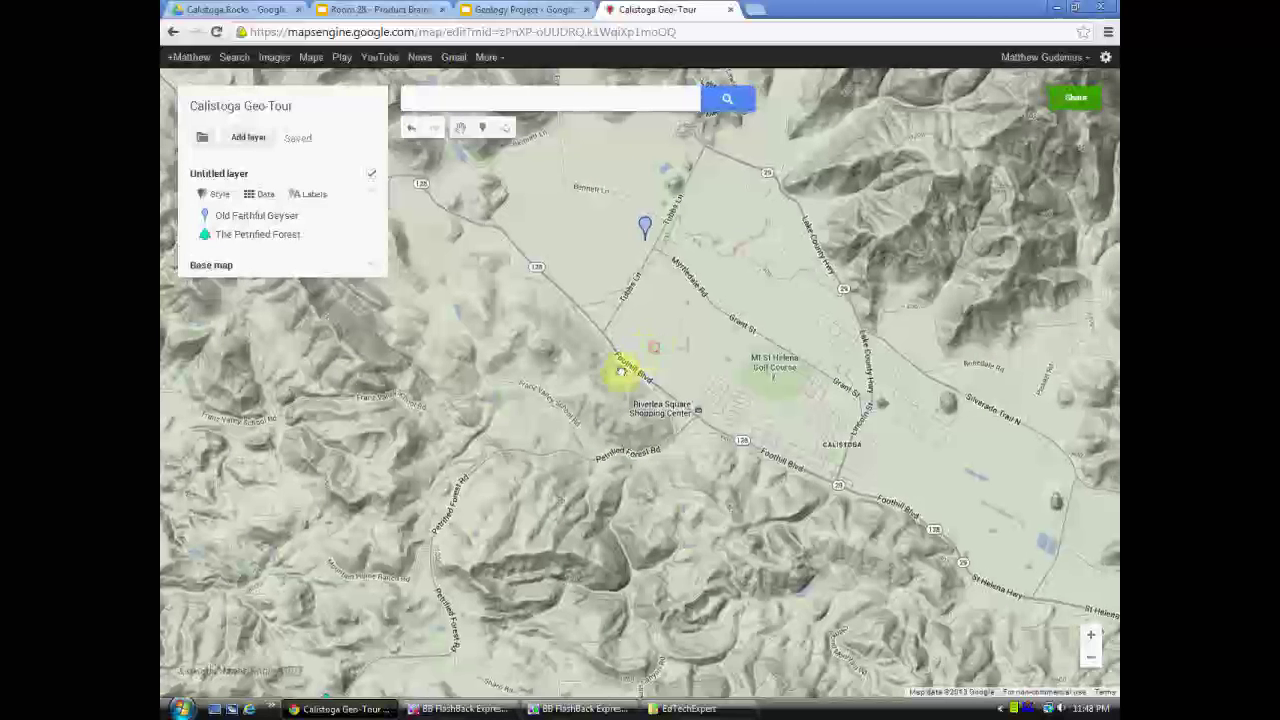
{"action": "left_click", "coordinate": [1079, 101]}
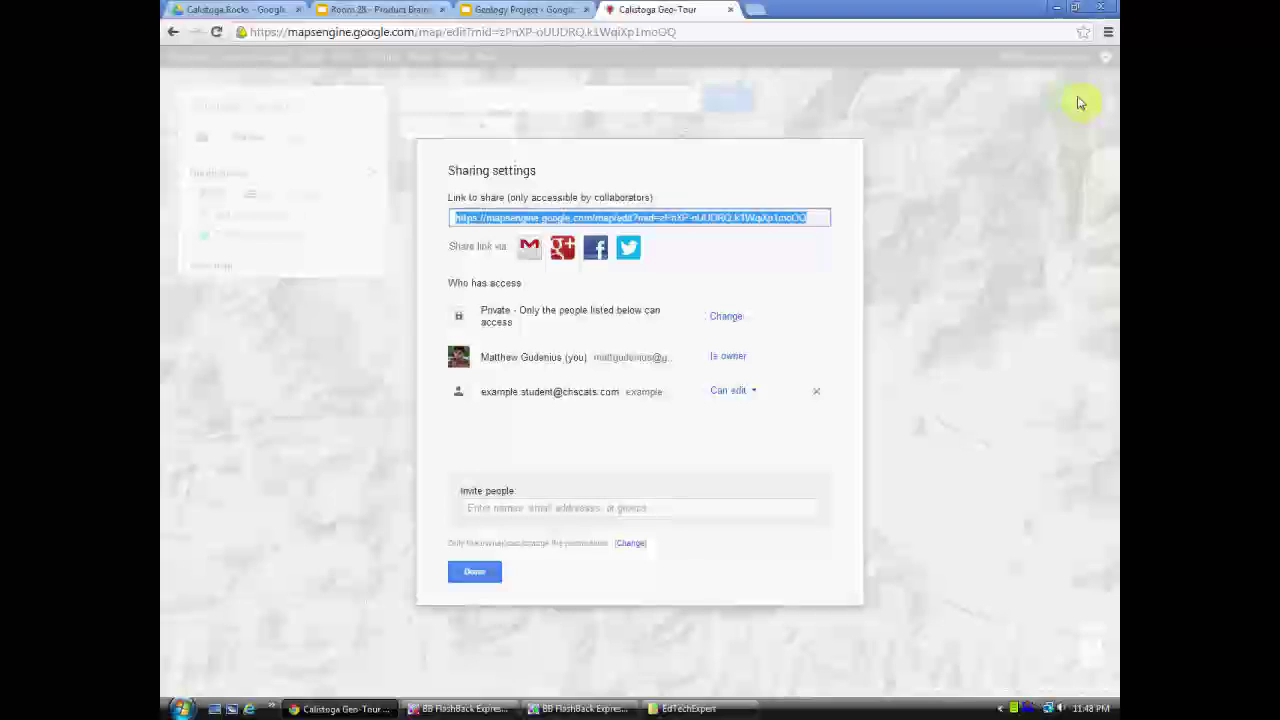
- Change the map's visibility from Private to Public on the web
{"action": "left_click", "coordinate": [724, 318]}
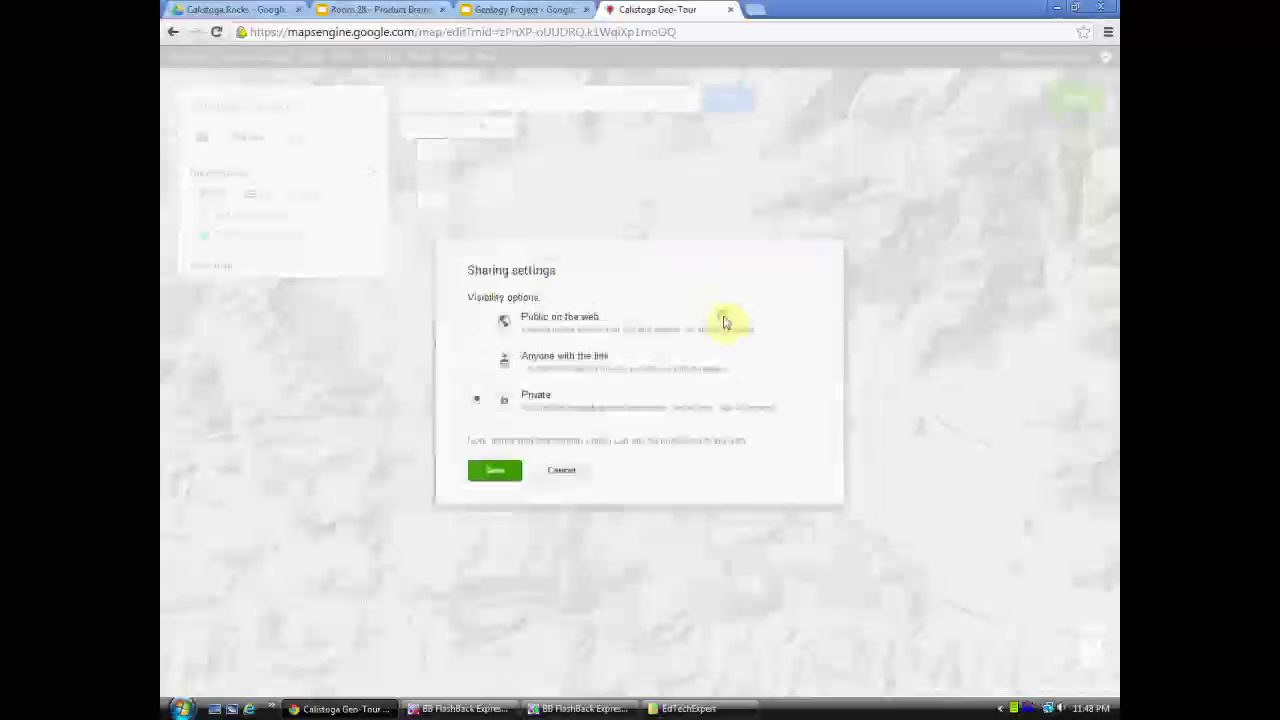
{"action": "left_click", "coordinate": [476, 320]}
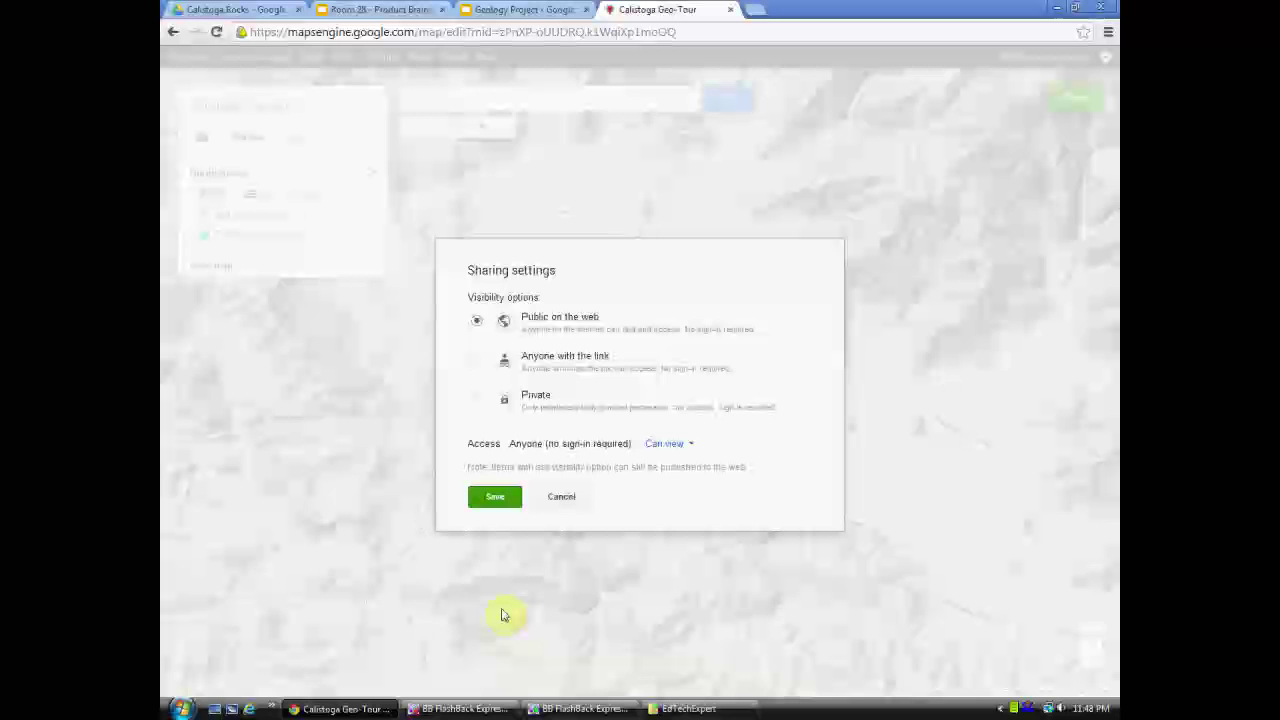